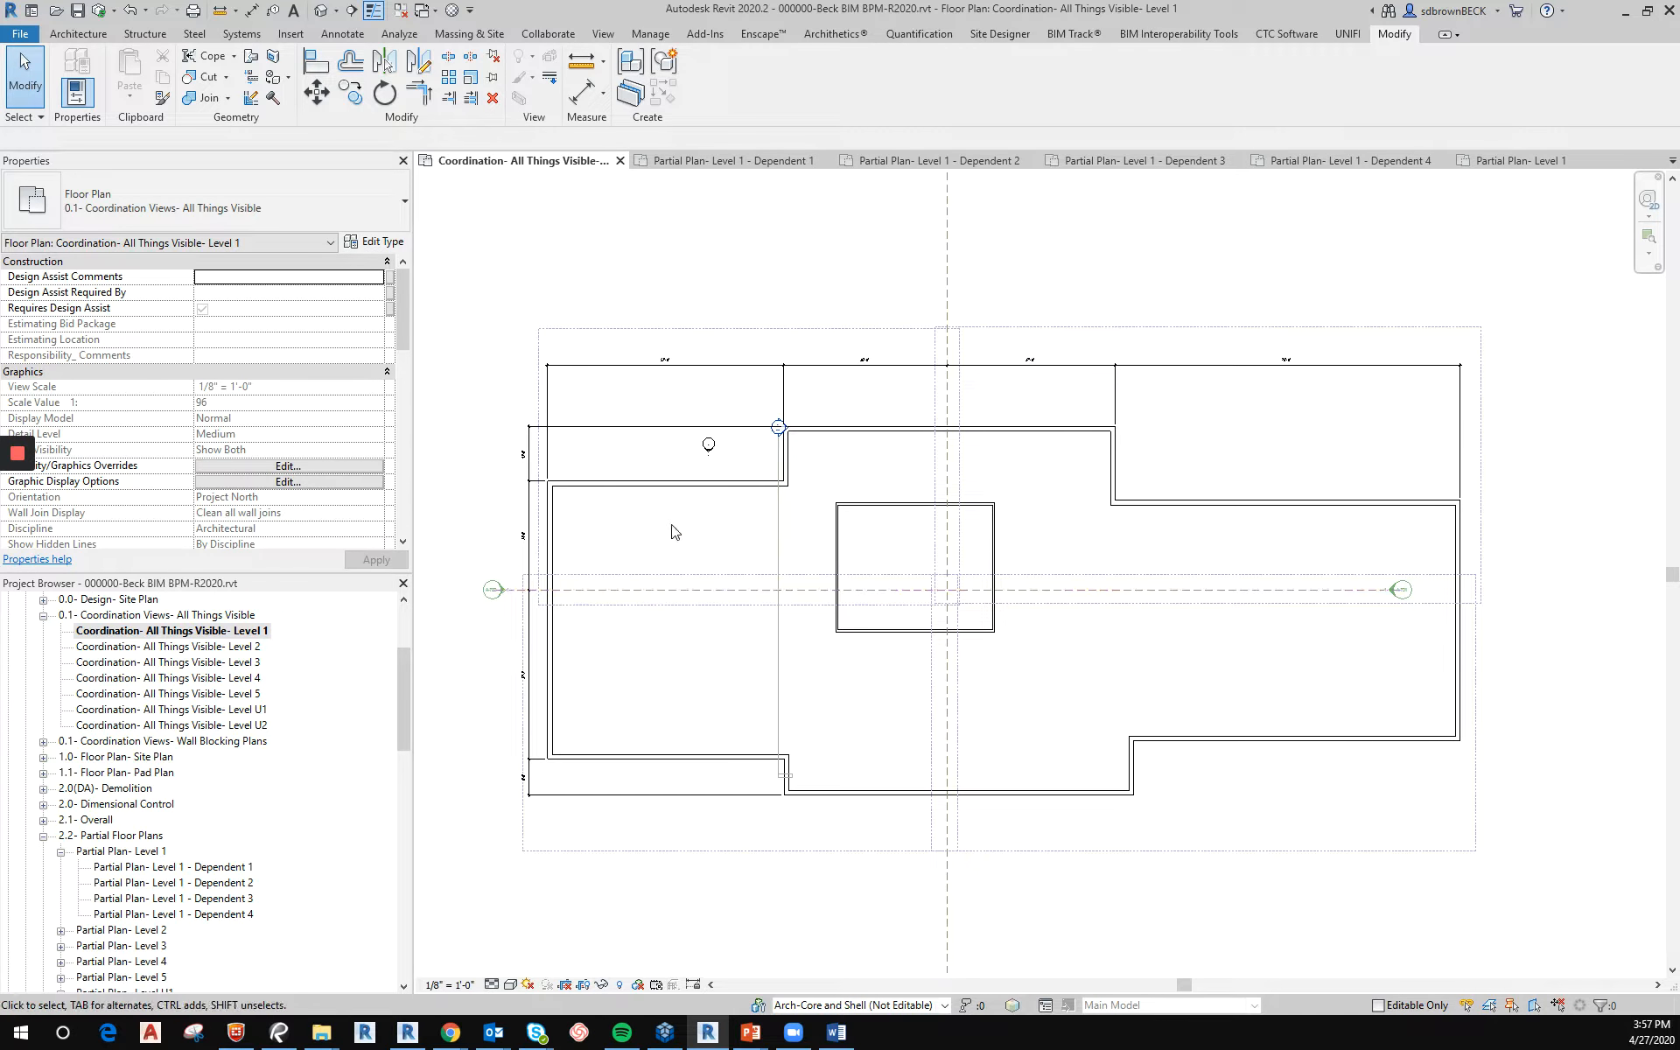
# Draw a vertical grid line along the west exterior wall, extending past both ends of the building.
pyautogui.click(83, 34)
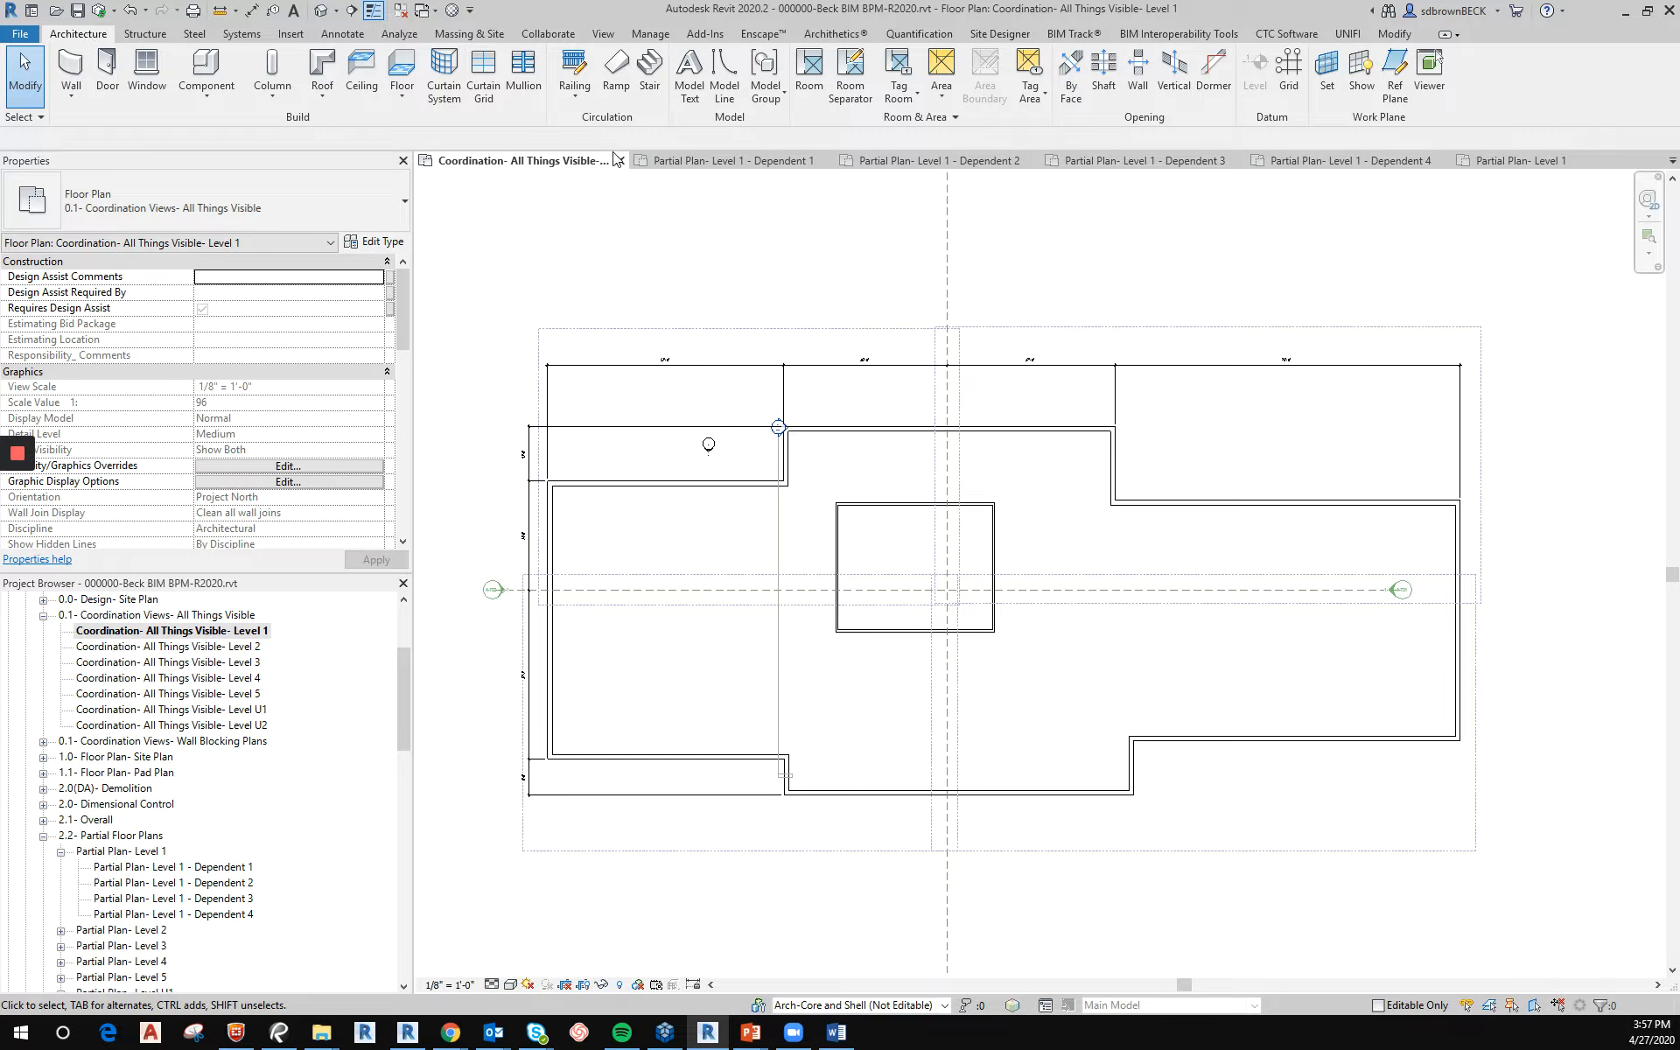
pyautogui.click(1289, 68)
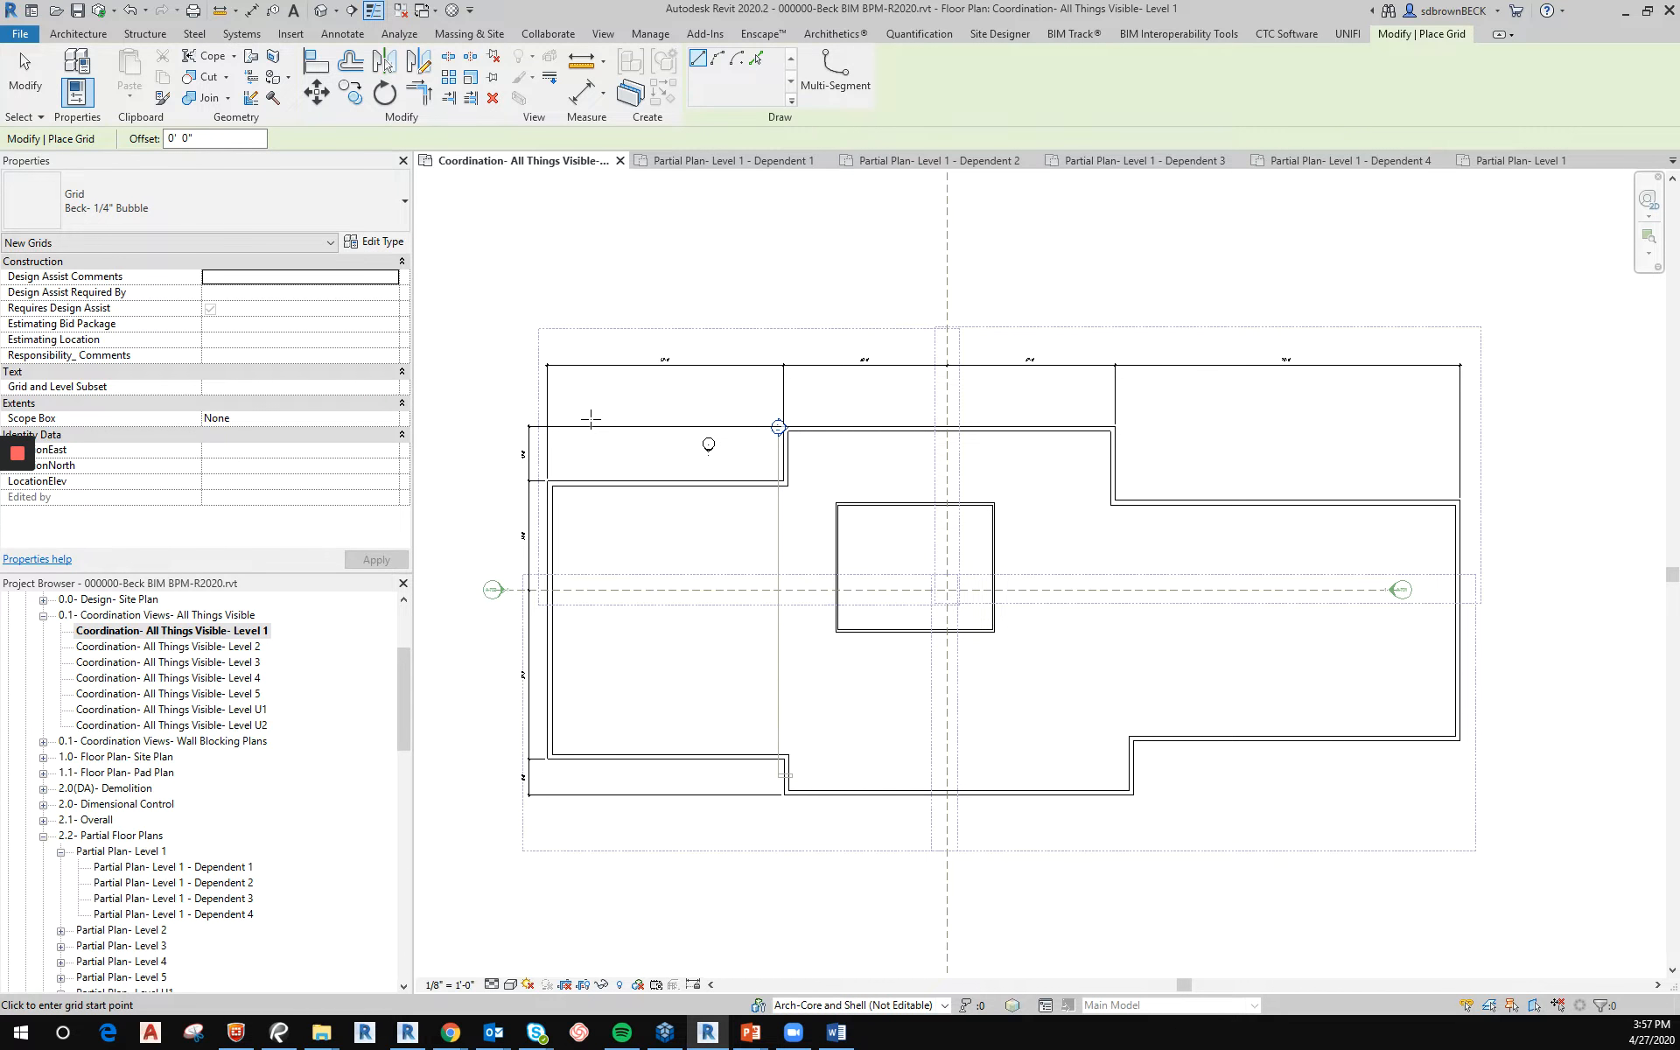
pyautogui.moveTo(591, 420); pyautogui.dragTo(636, 347, button='middle')
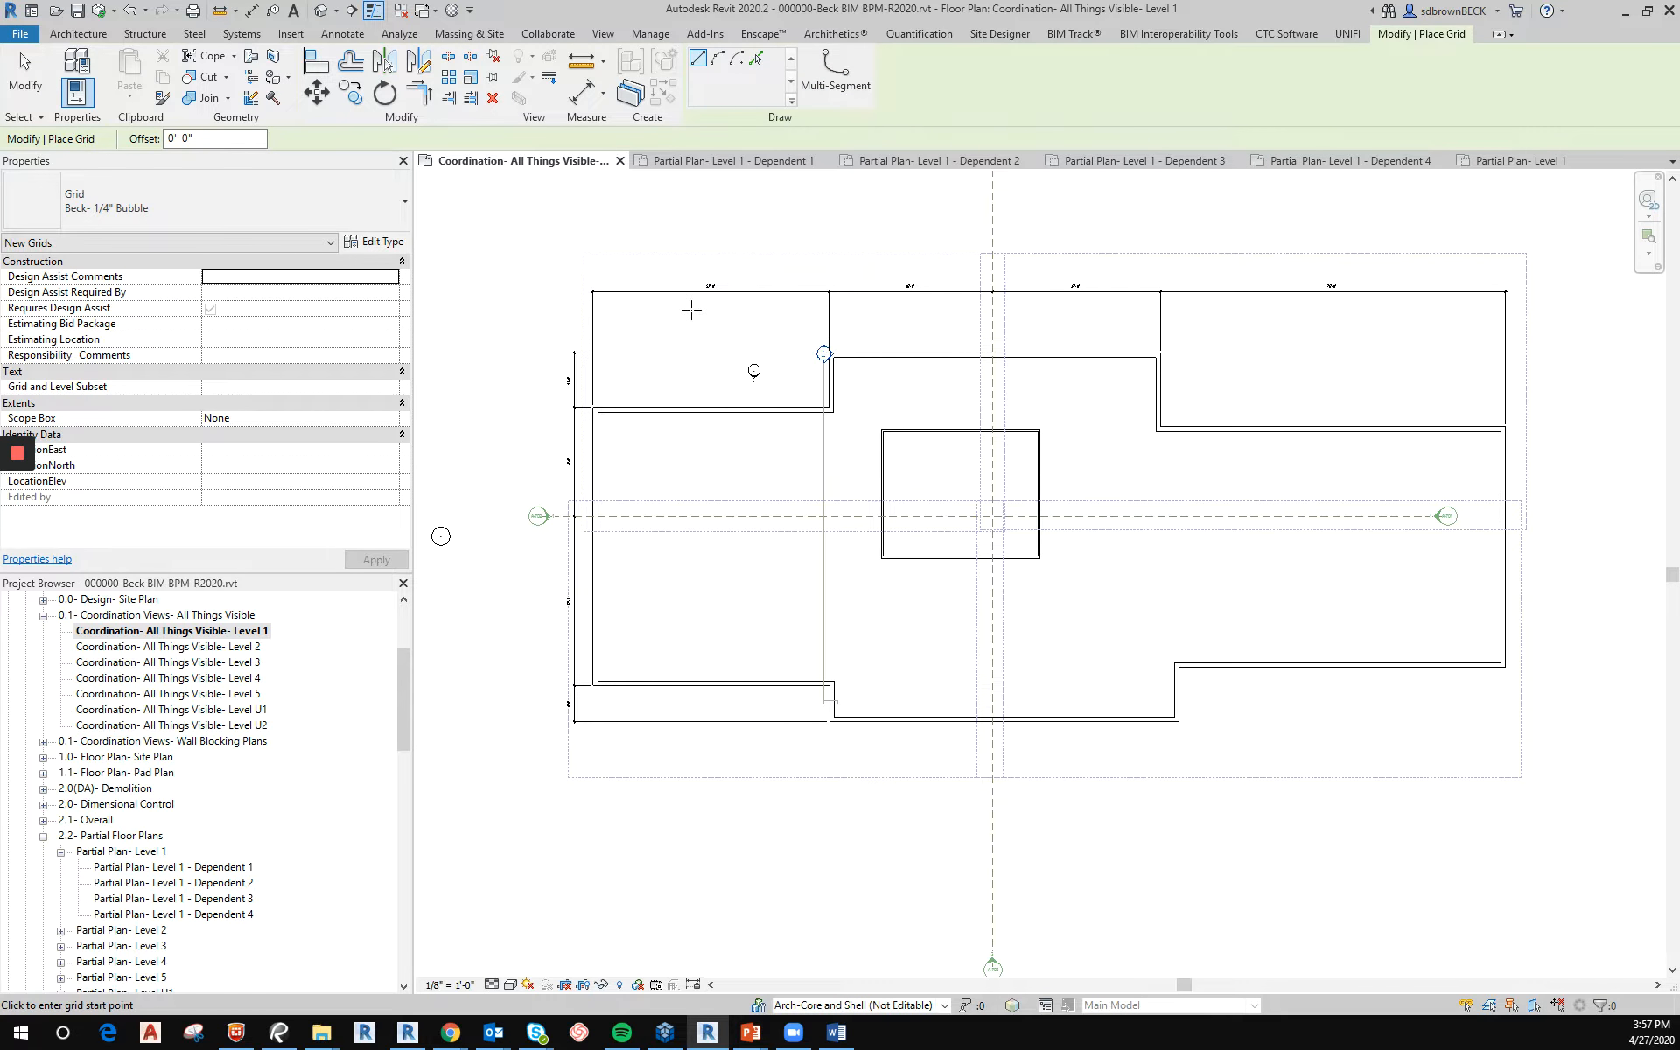
pyautogui.click(596, 228)
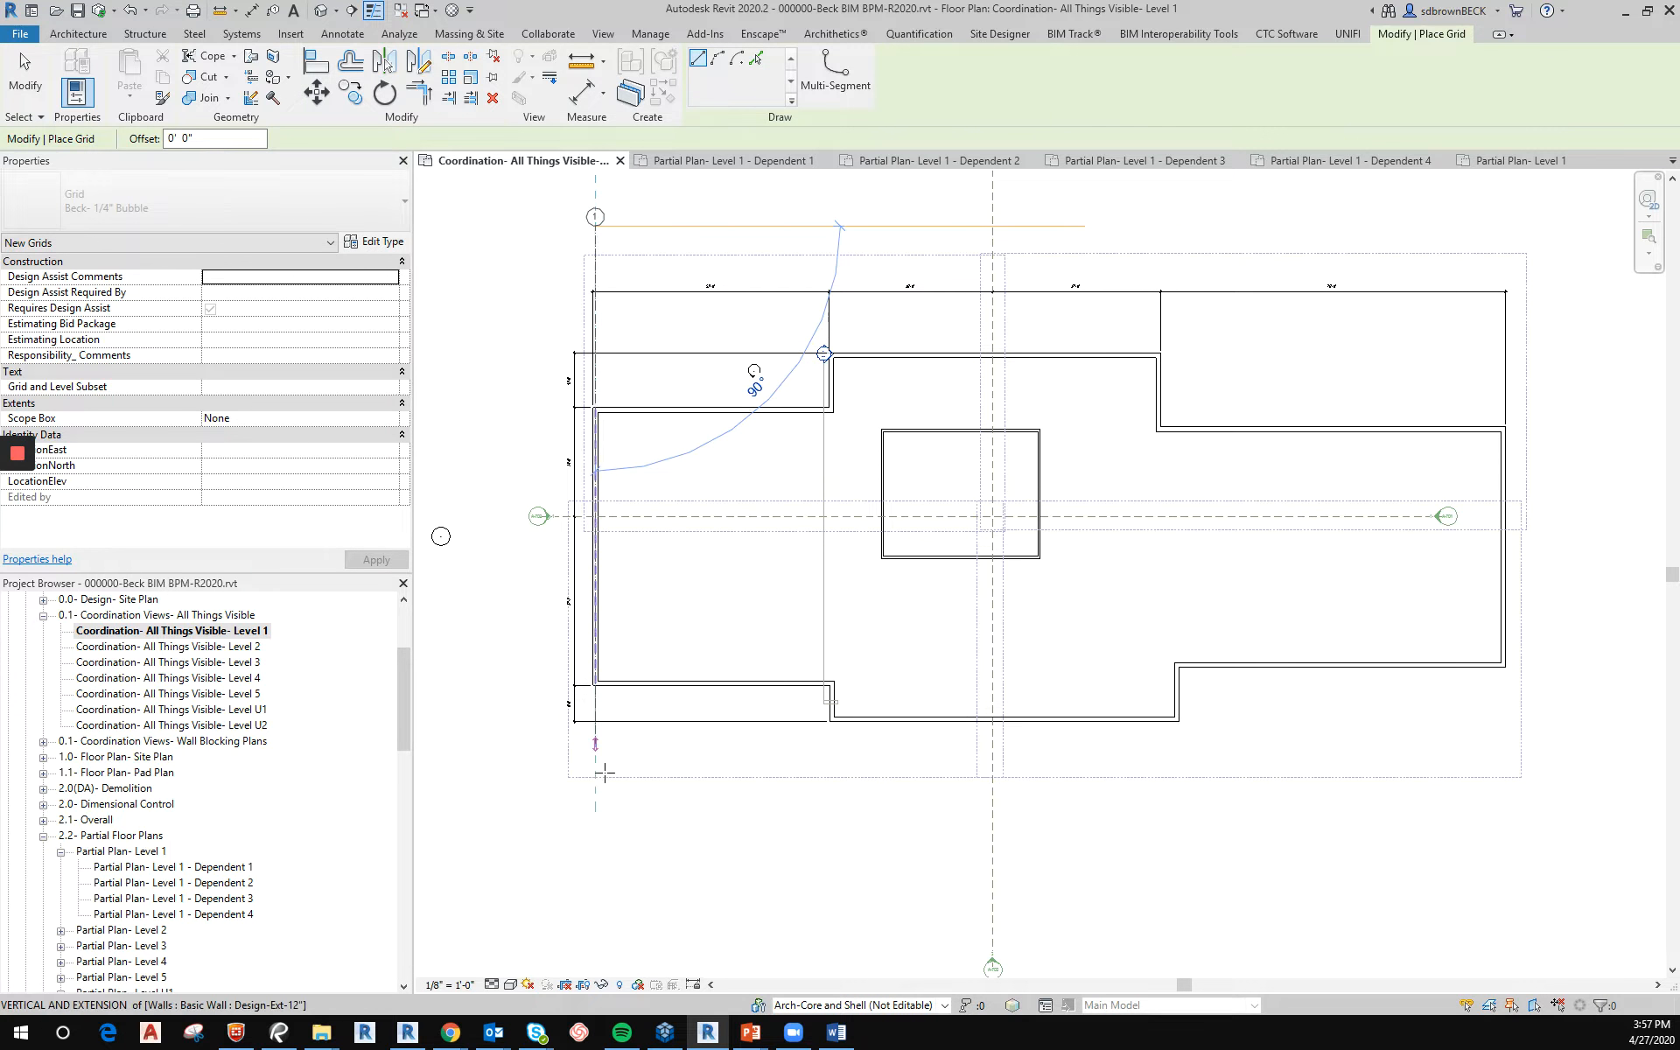
pyautogui.click(600, 828)
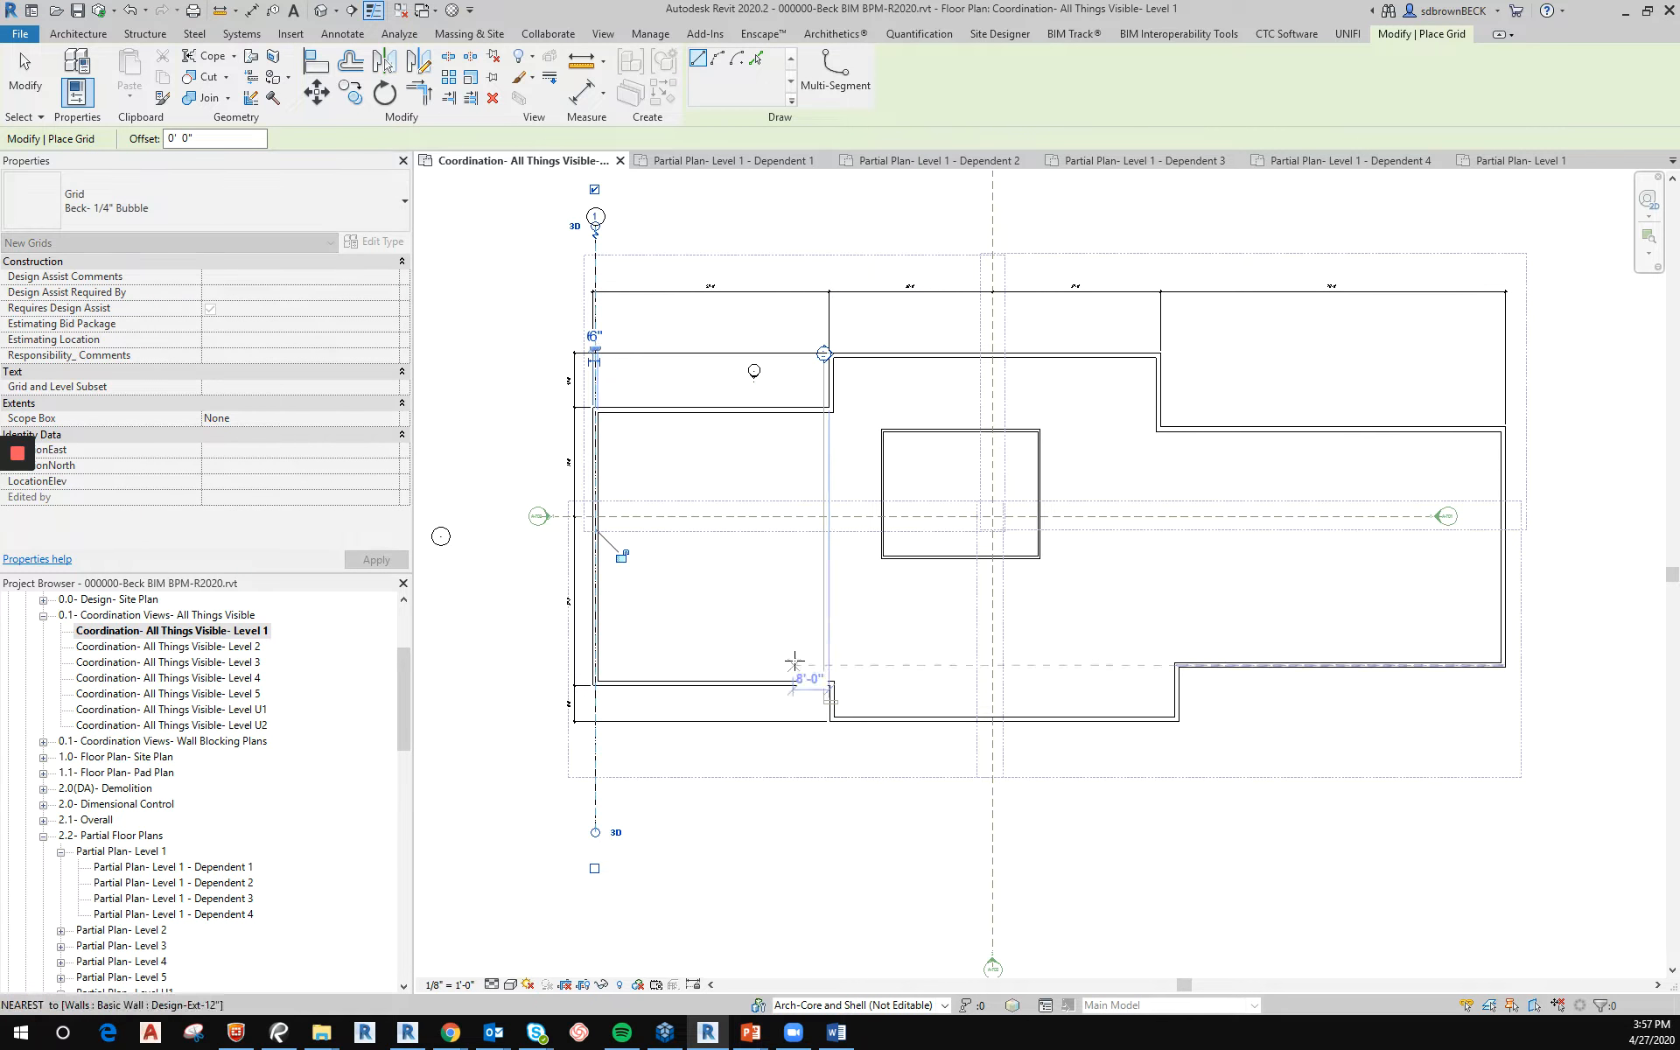
pyautogui.press('Escape')
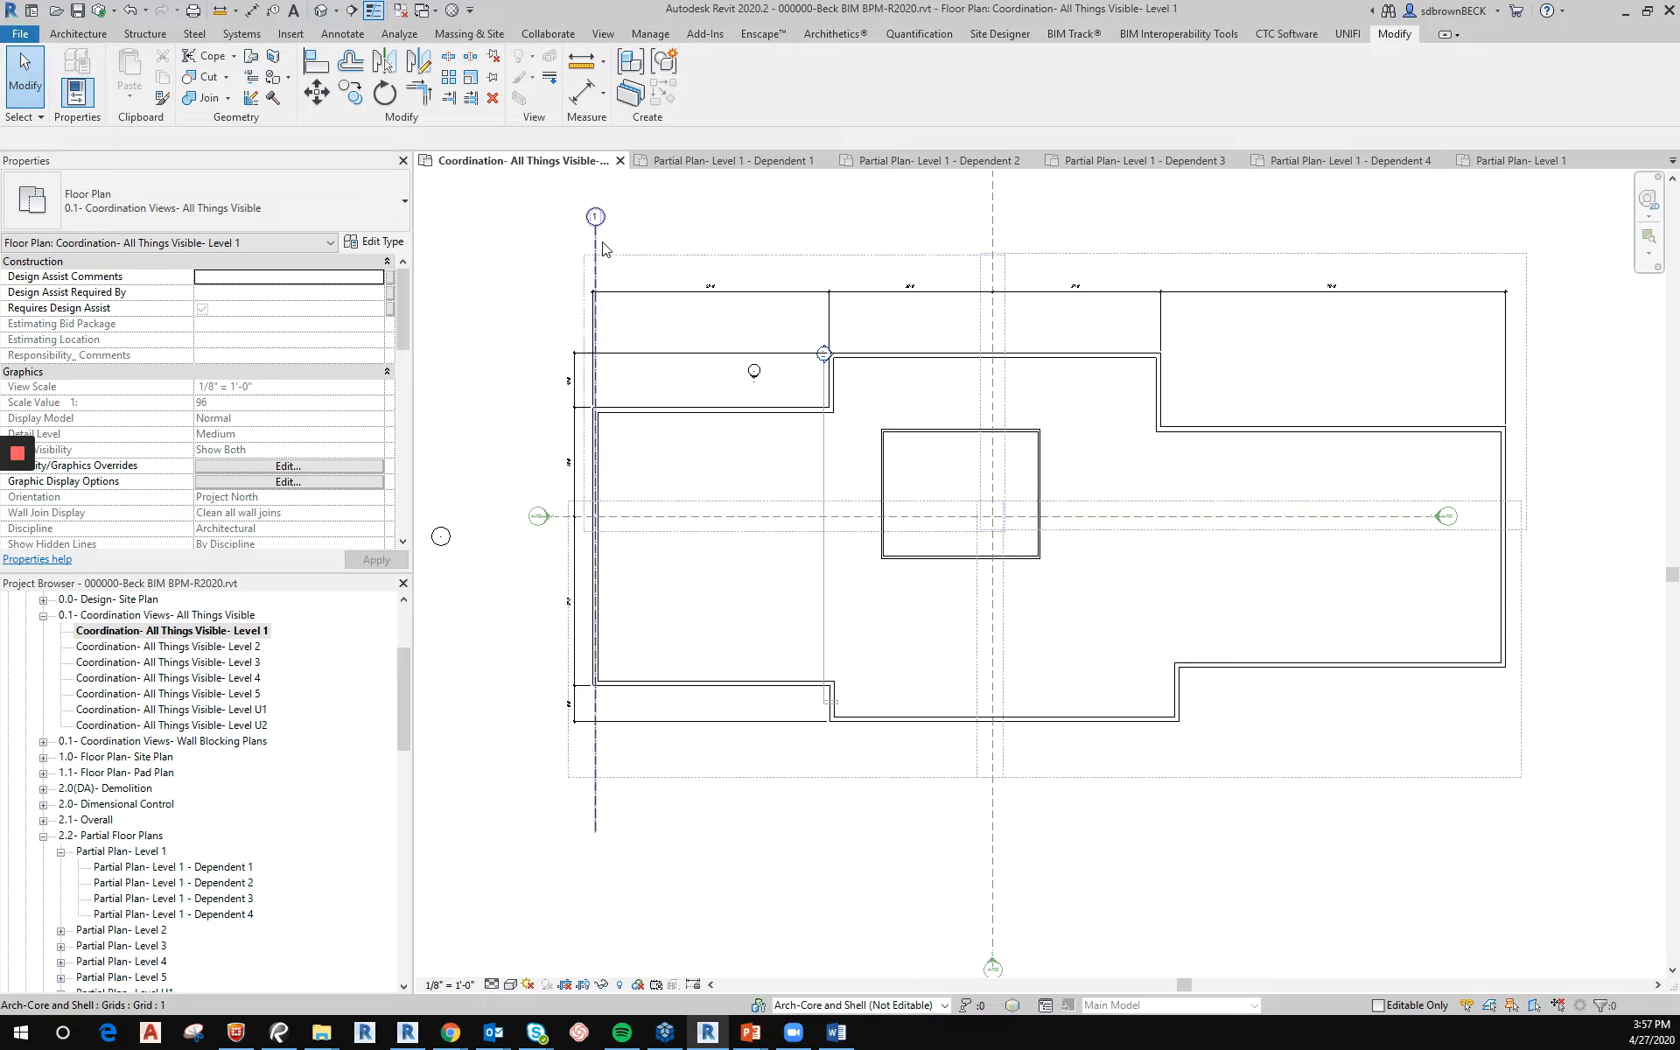
# Array grid 1 eastward as a grouped linear array with a count of 5.
pyautogui.click(587, 298)
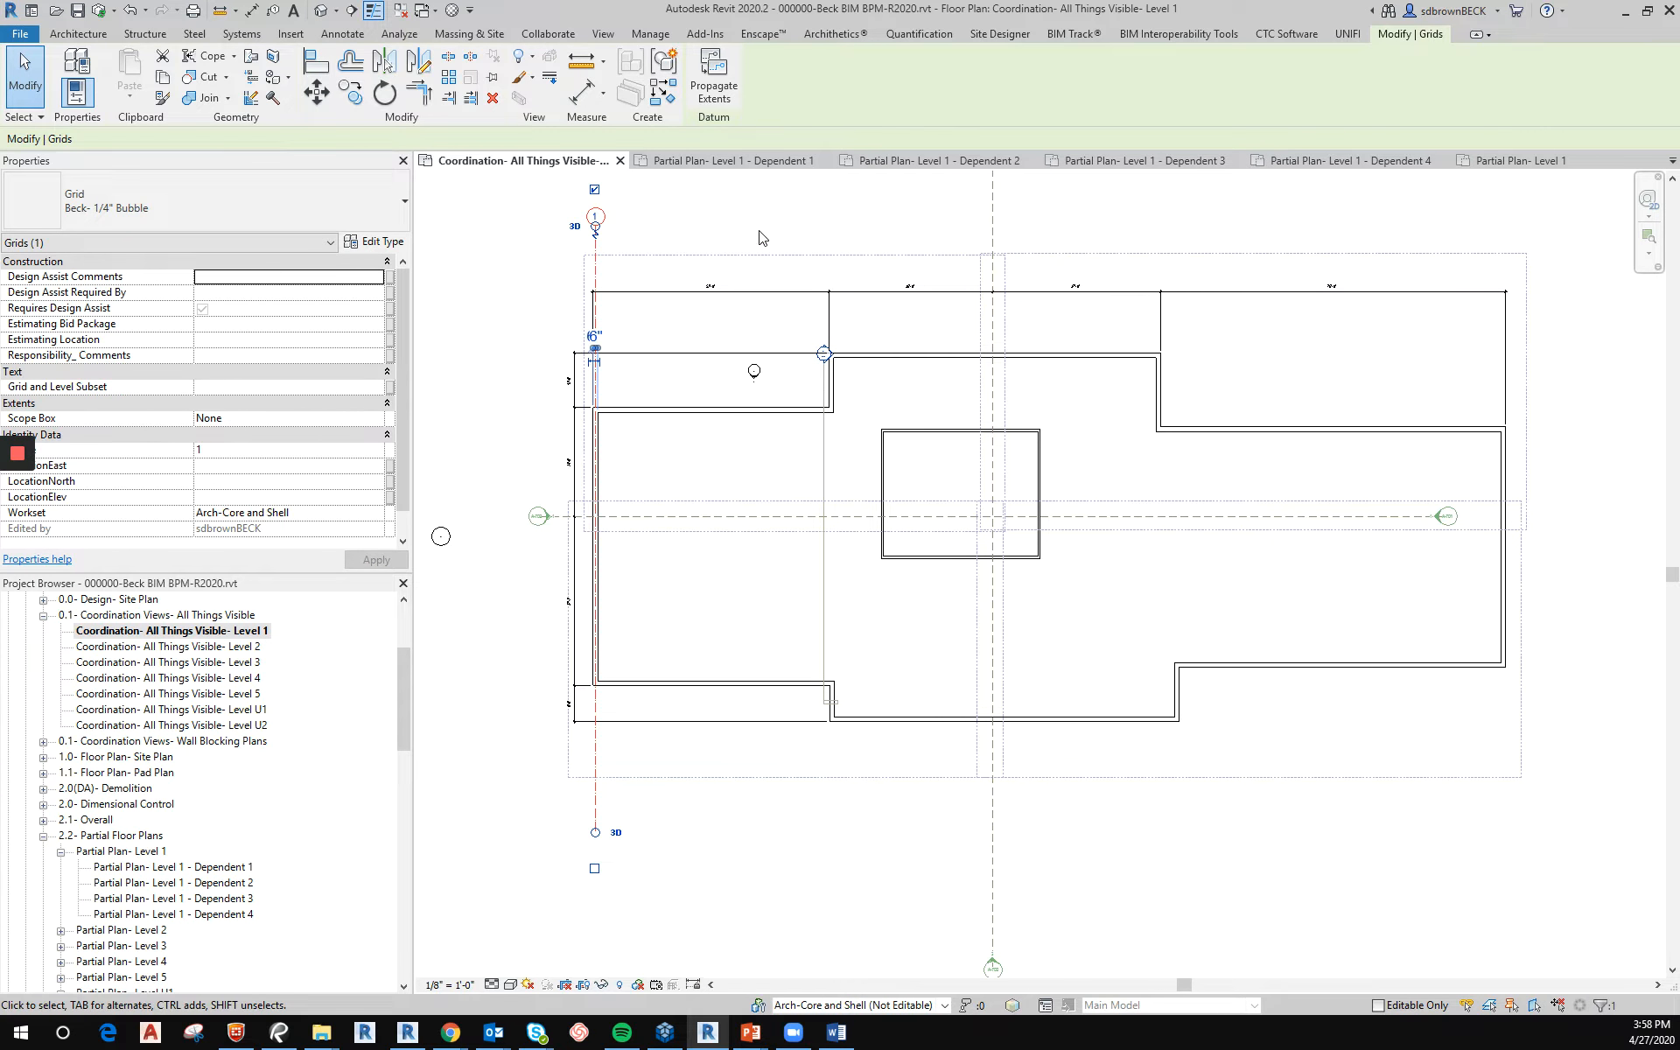
pyautogui.click(443, 86)
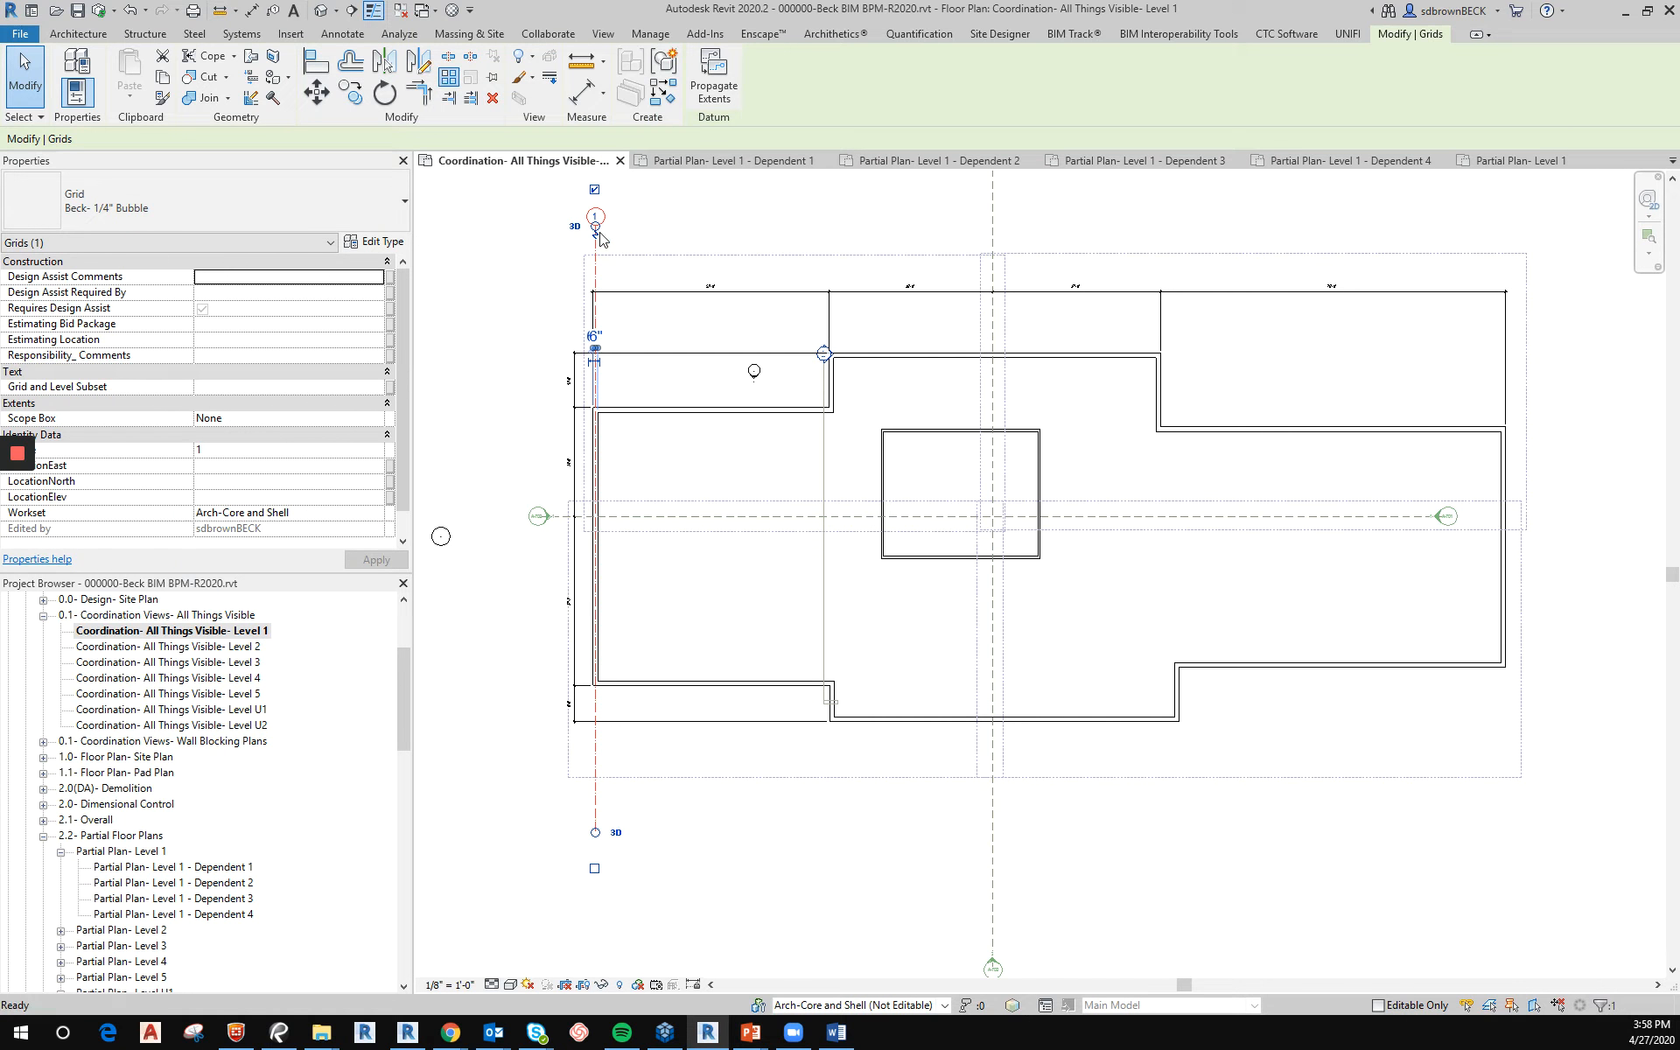
pyautogui.click(602, 266)
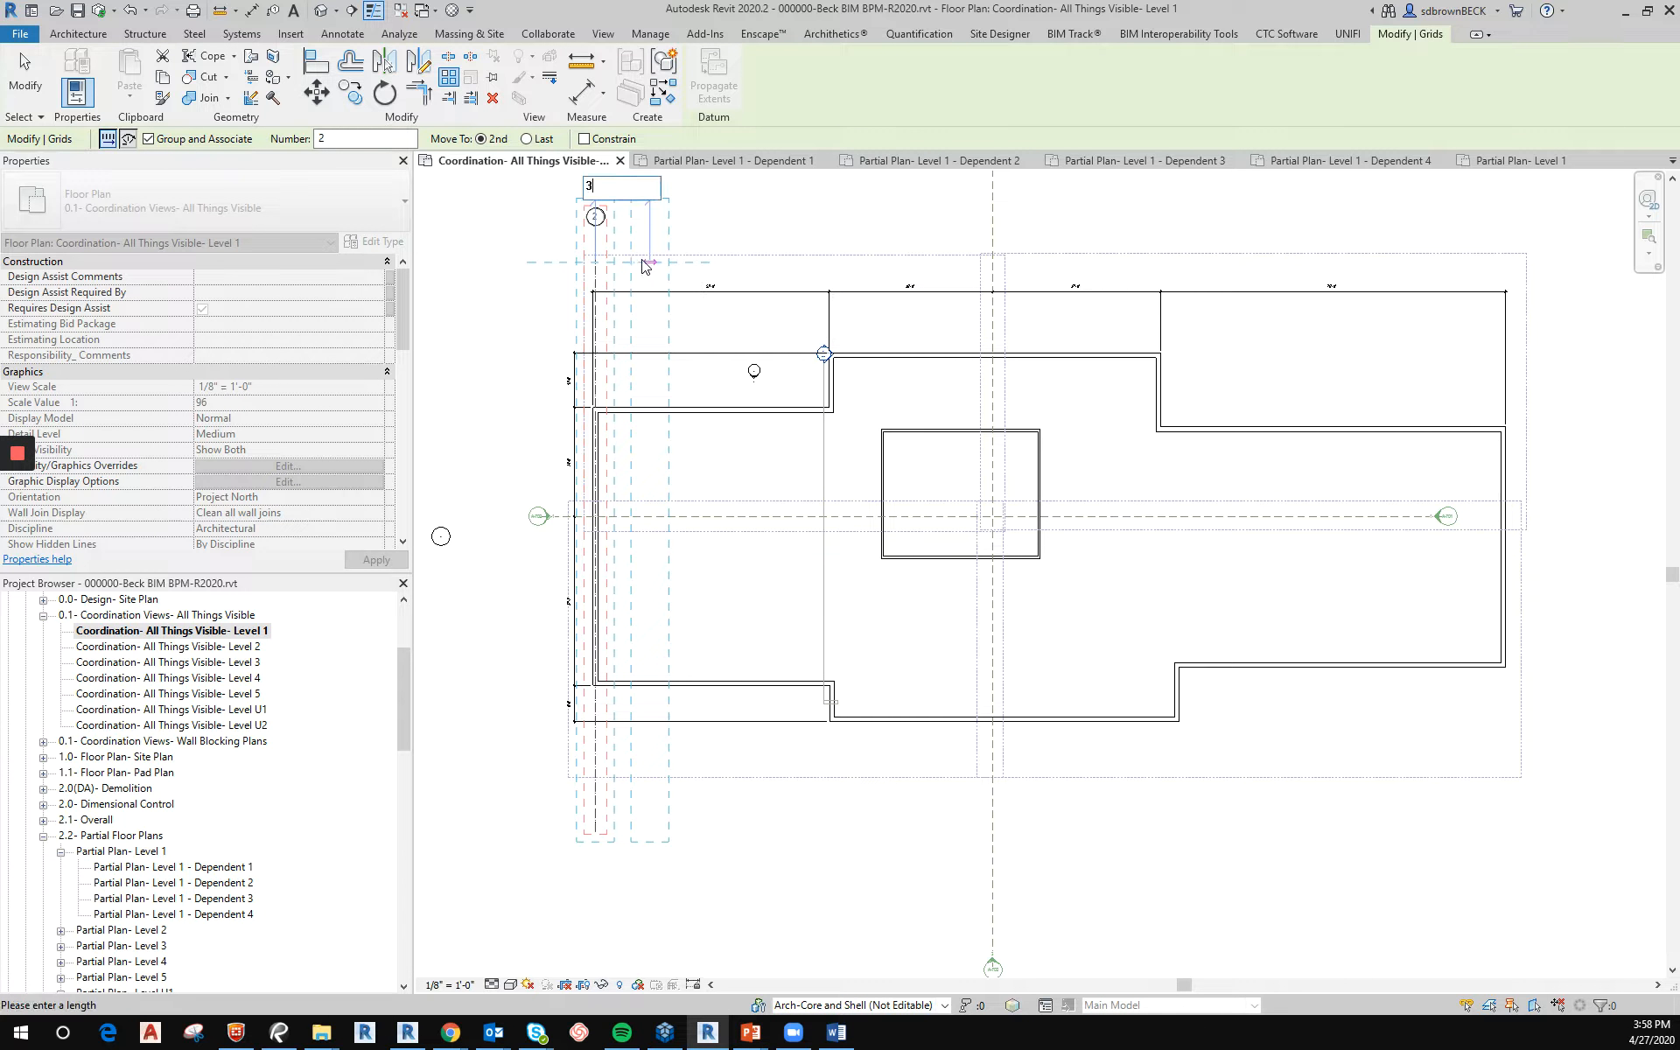
pyautogui.click(643, 263)
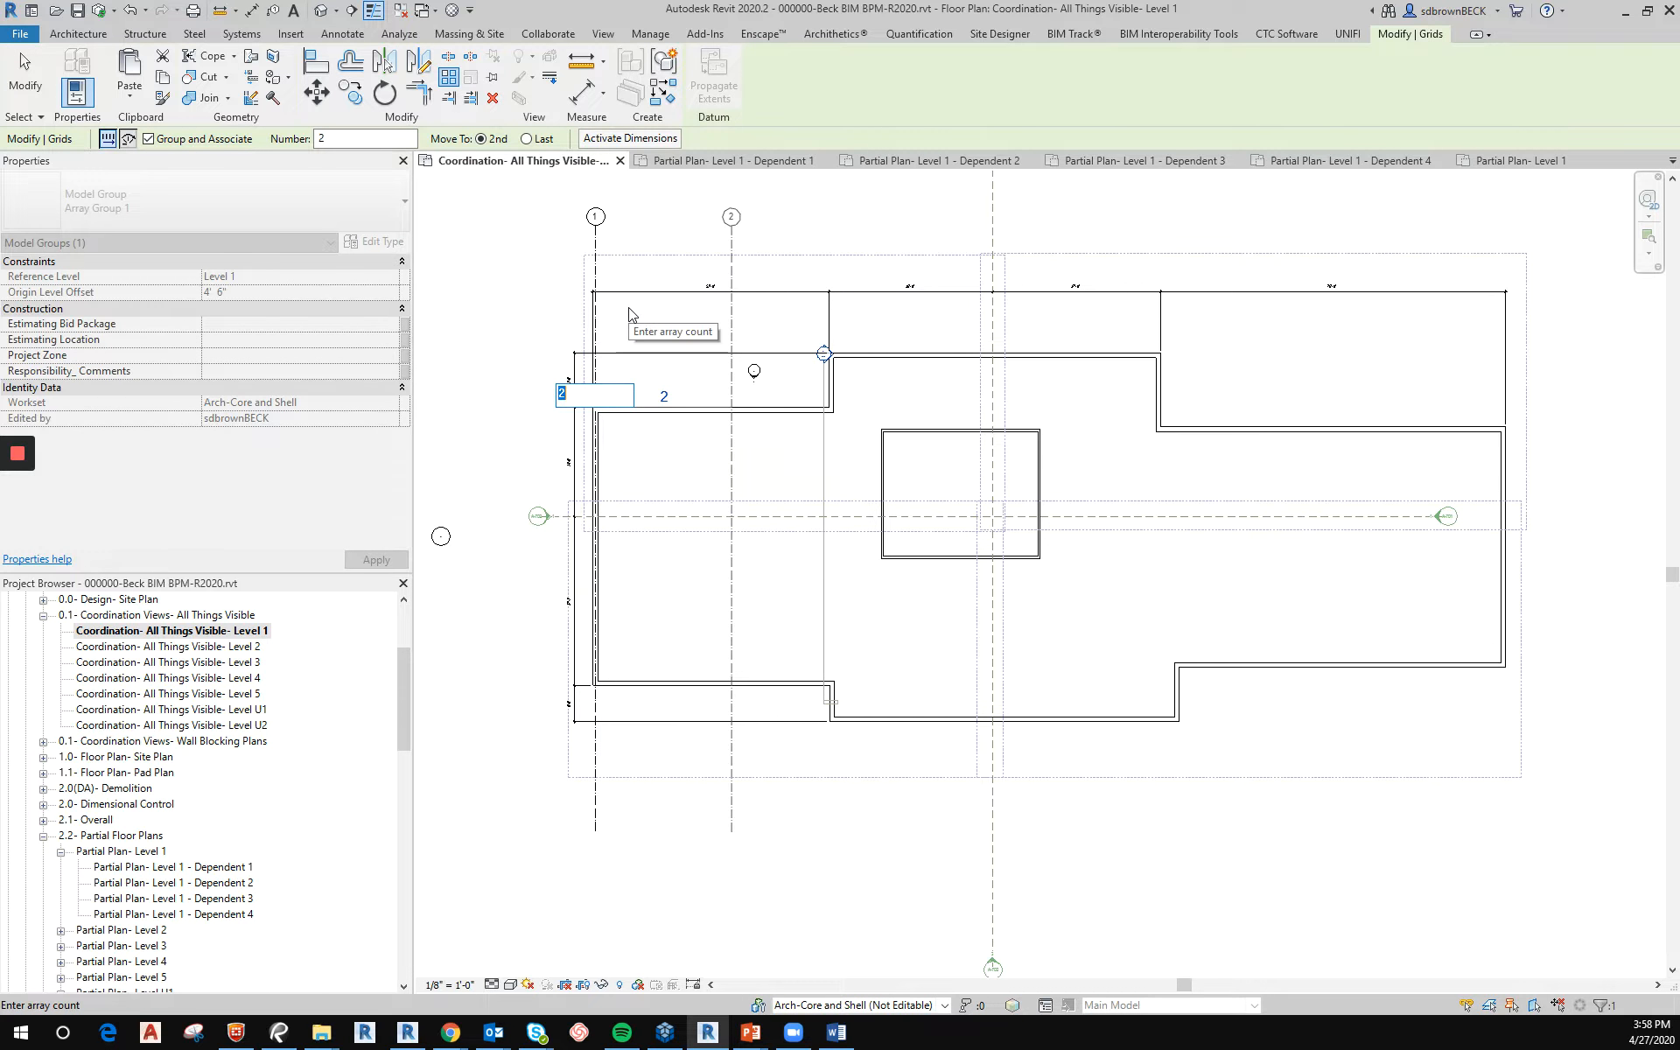
pyautogui.write('5')
pyautogui.press('Return')
# Increase the grid array count to 7 and then to 8 to cover the full building length.
pyautogui.click(868, 396)
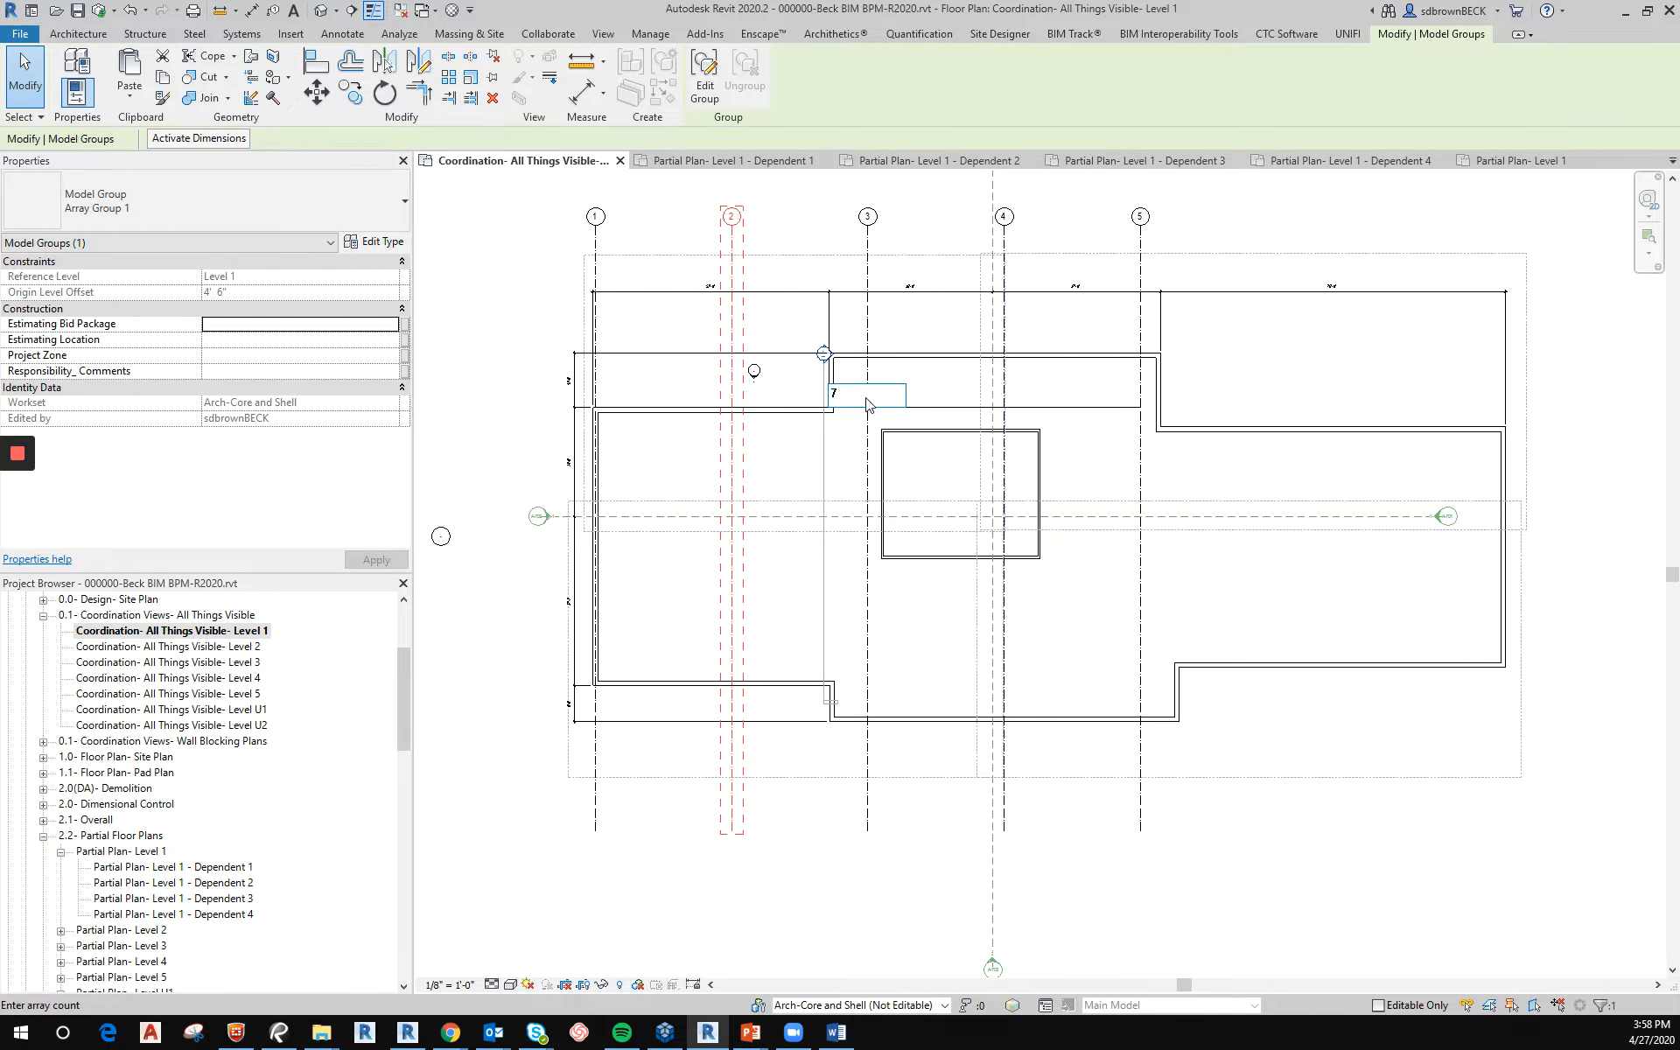
pyautogui.write('7')
pyautogui.press('Return')
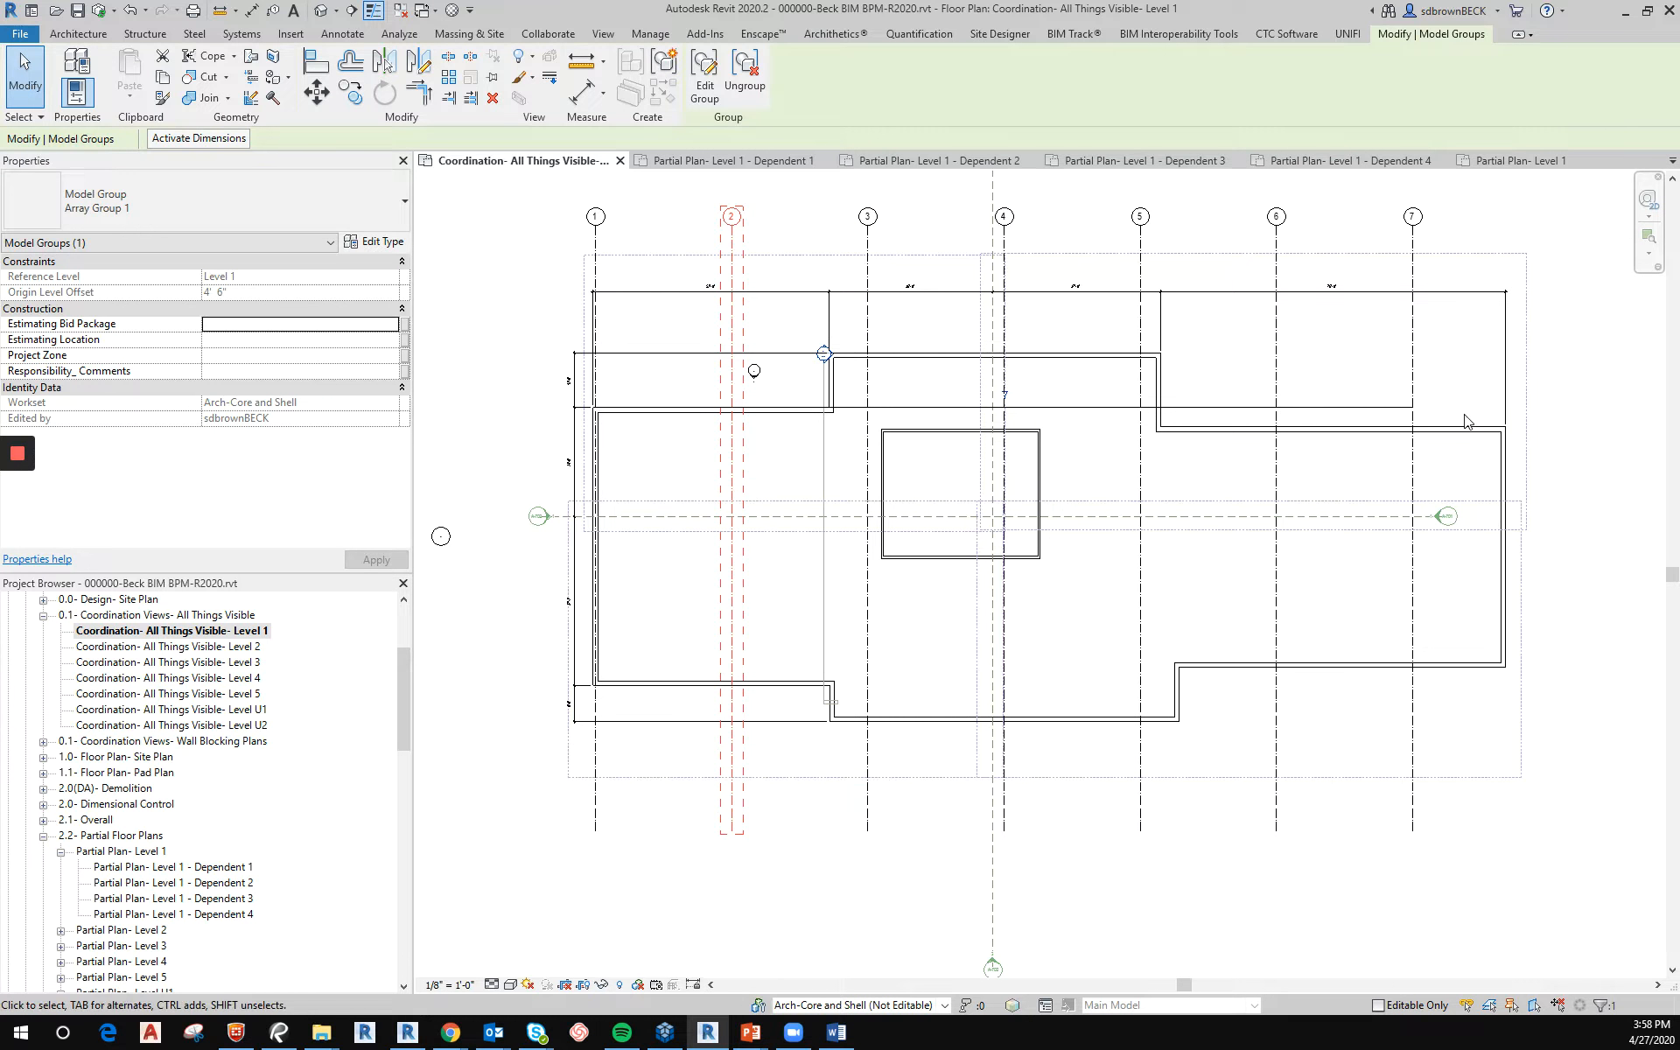
pyautogui.click(1005, 396)
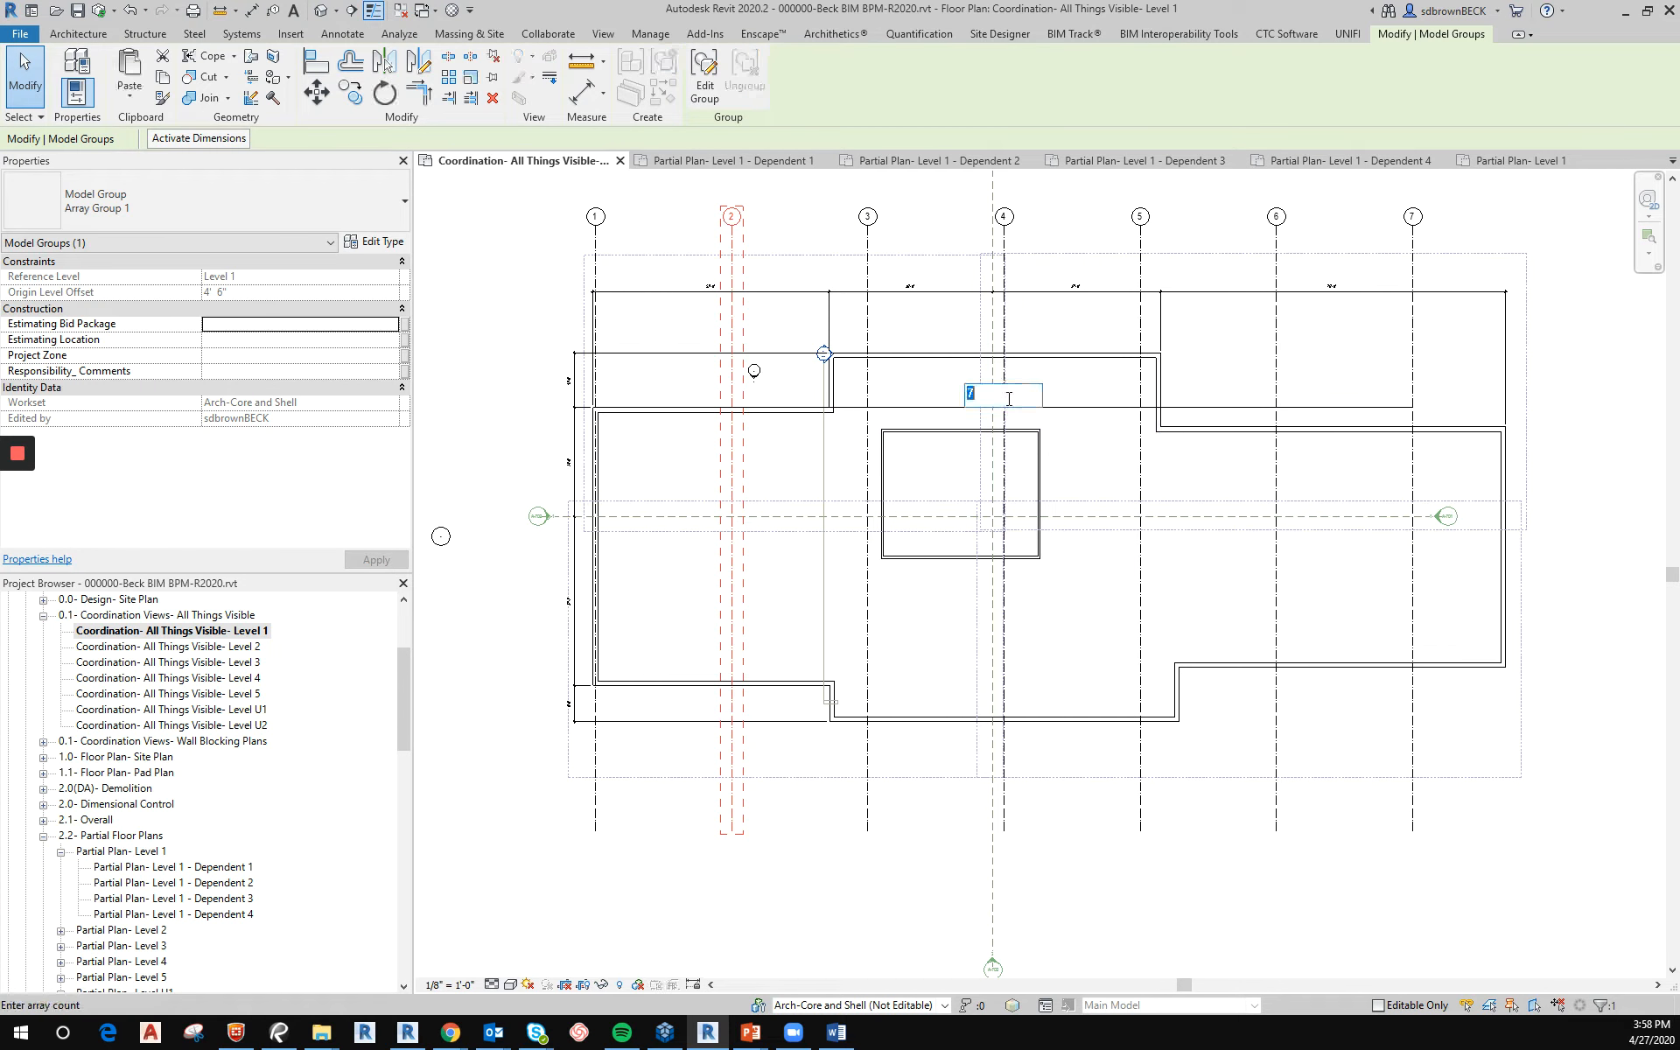
pyautogui.press('Return')
pyautogui.press('Escape')
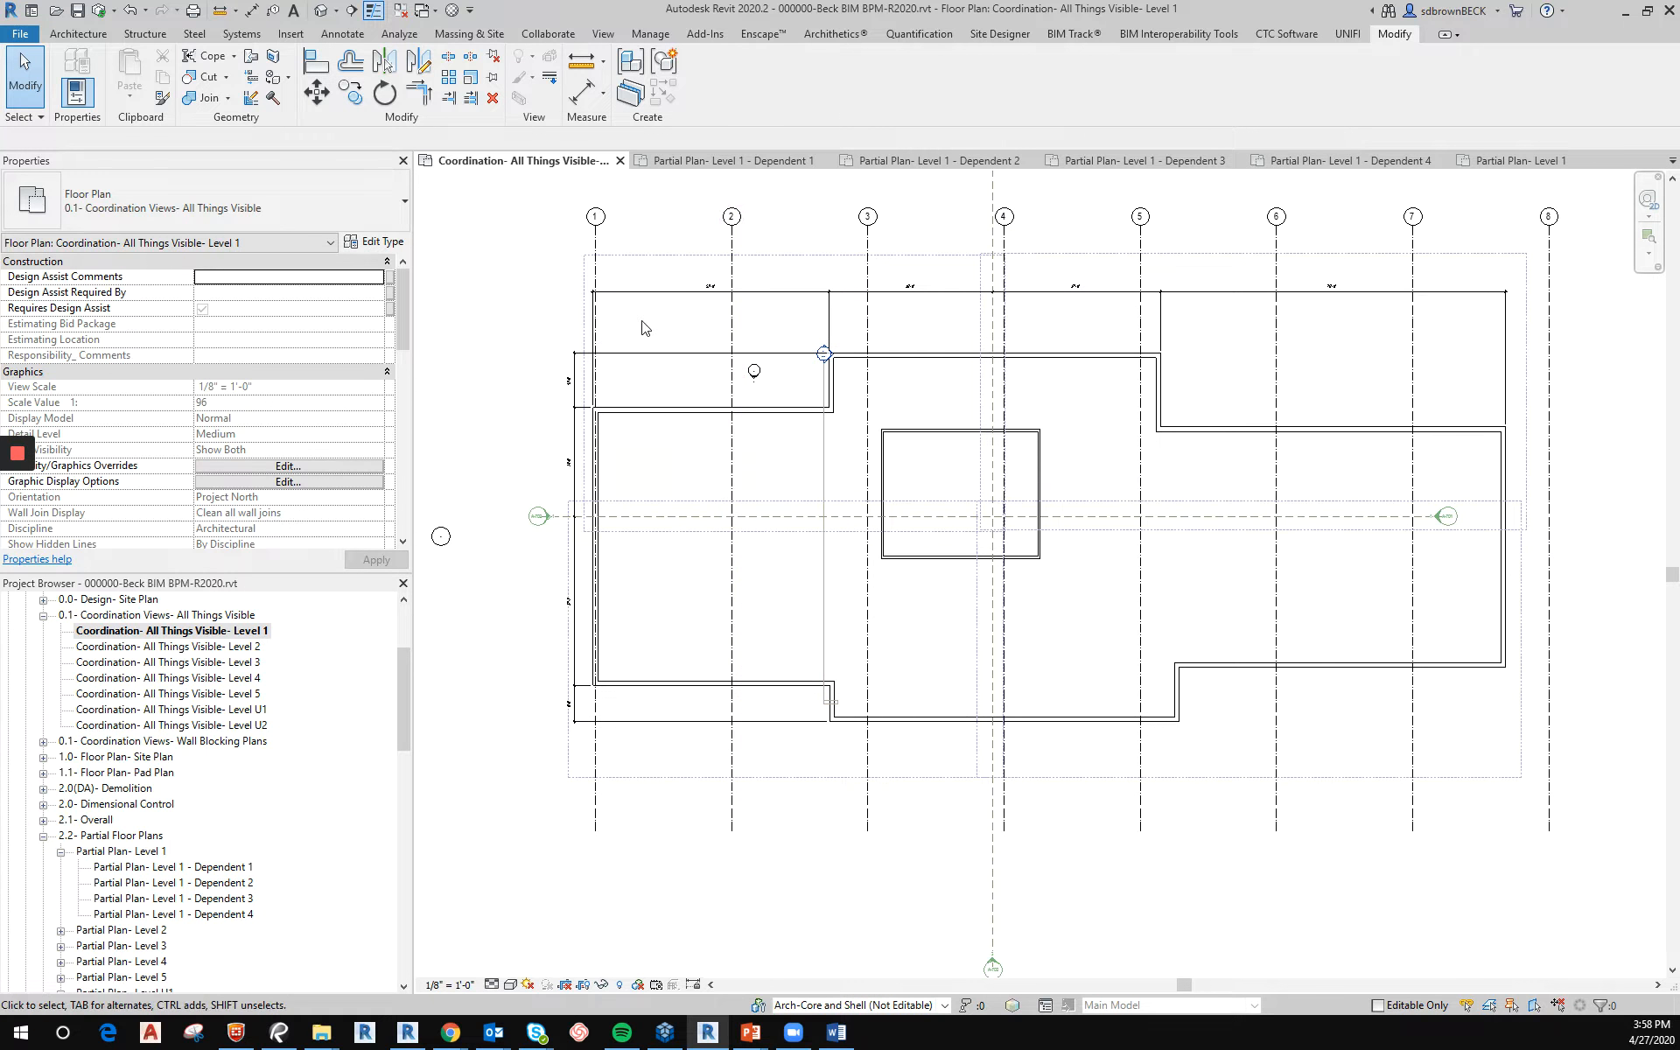
# Select all instances of the arrayed grid group in the entire project and ungroup them.
pyautogui.rightClick(604, 269)
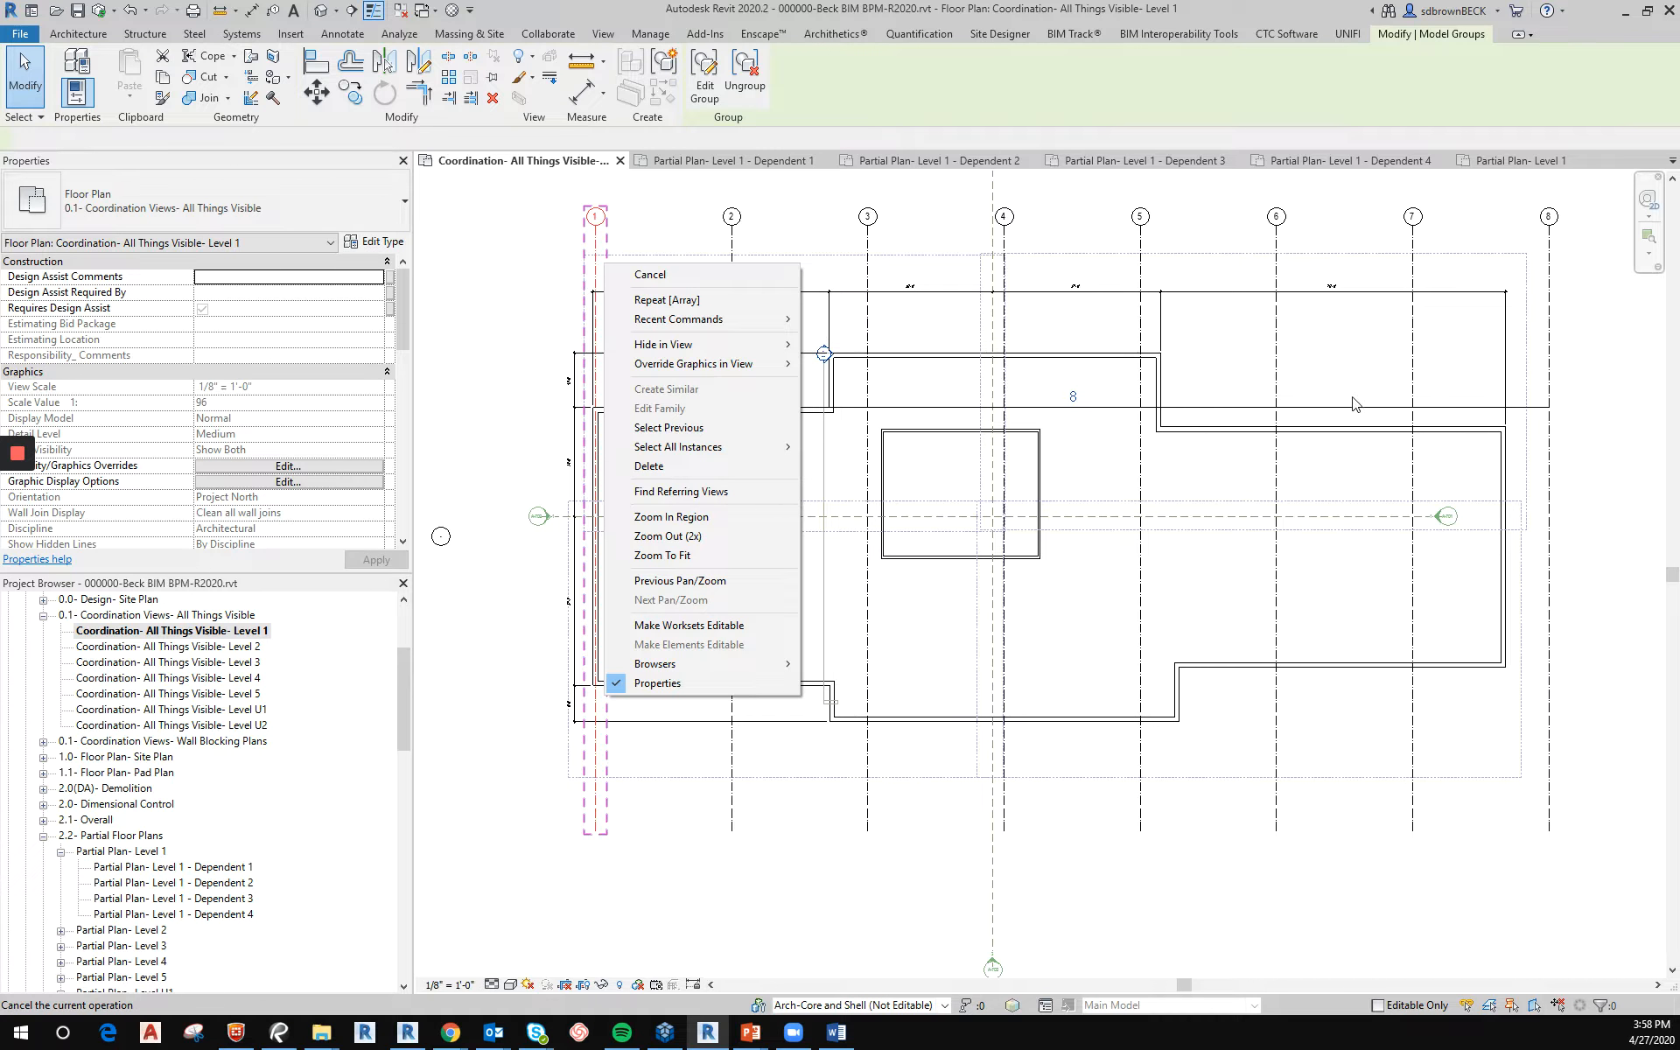
pyautogui.moveTo(726, 447)
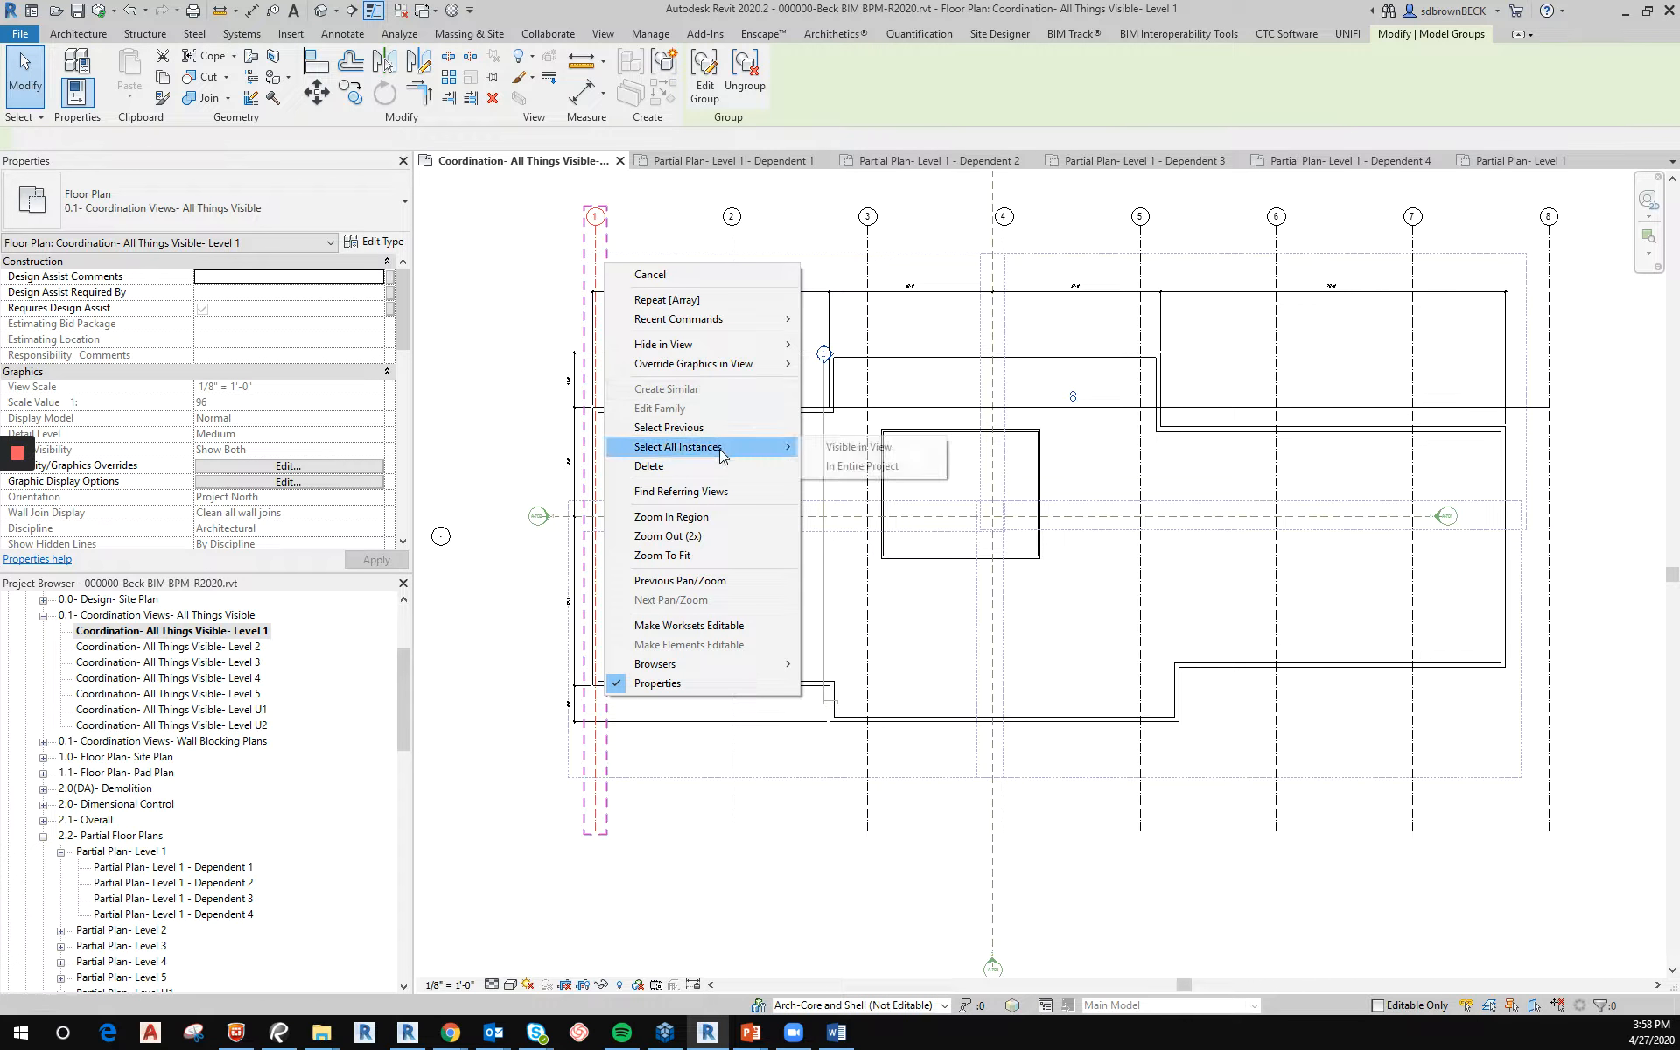
pyautogui.click(860, 451)
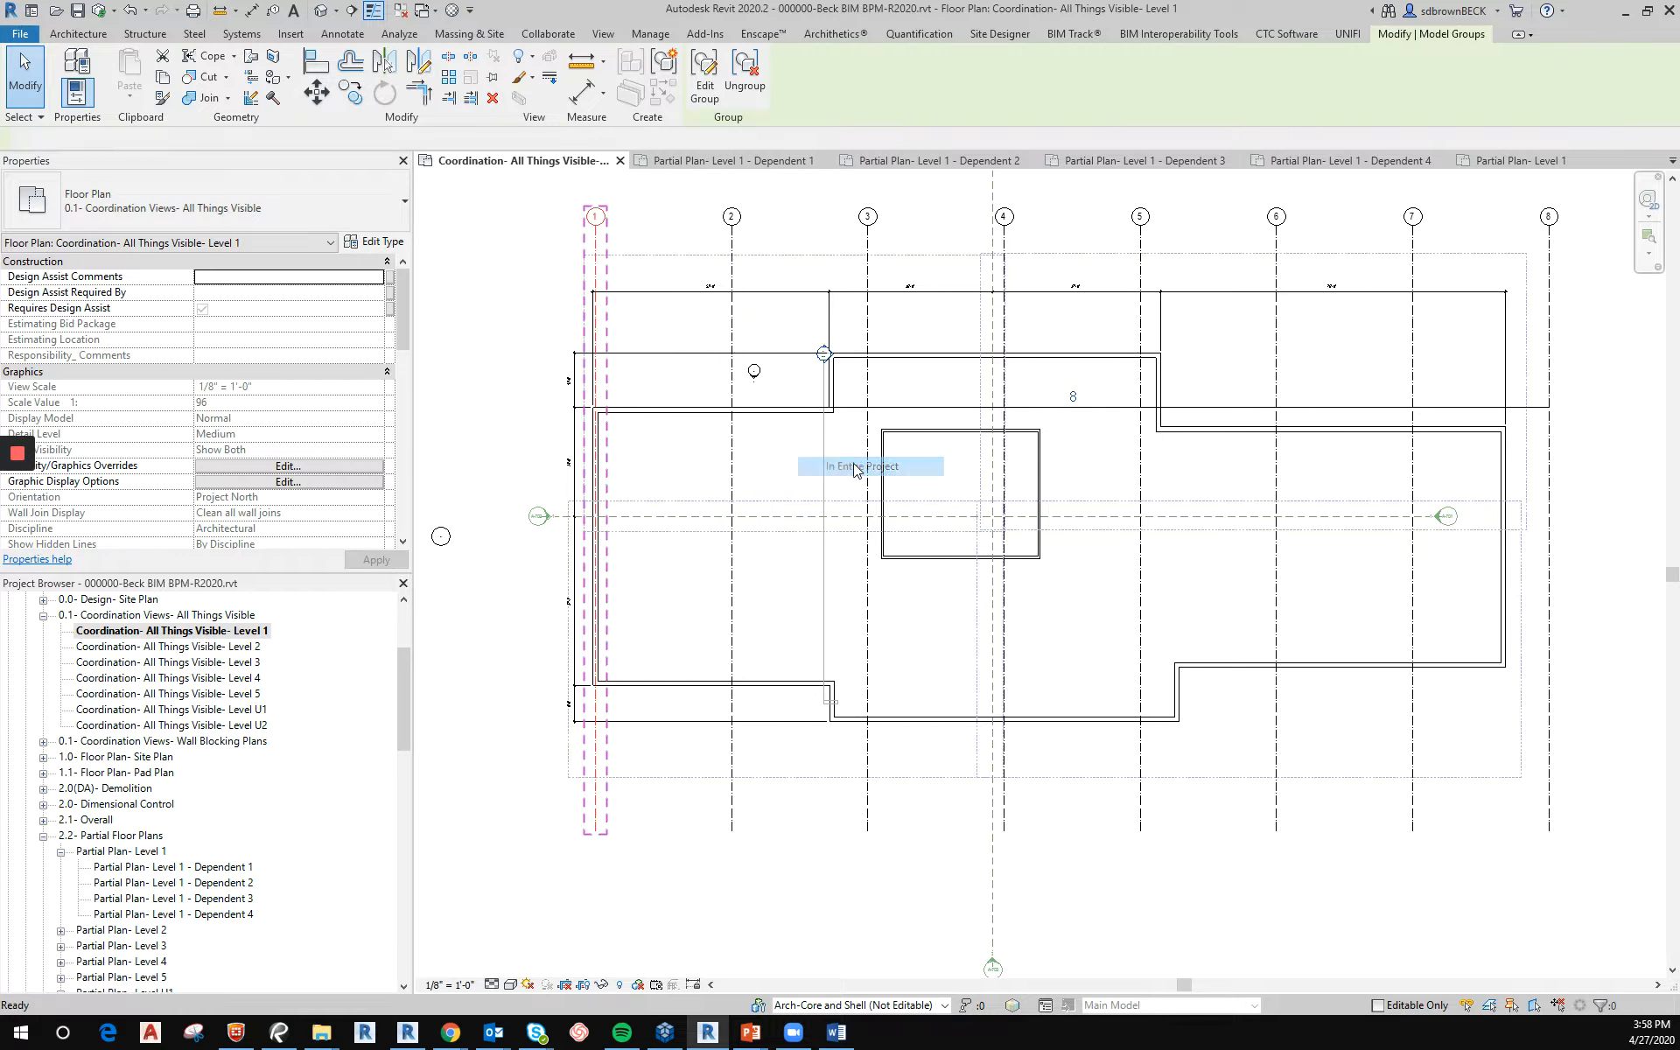
pyautogui.click(744, 88)
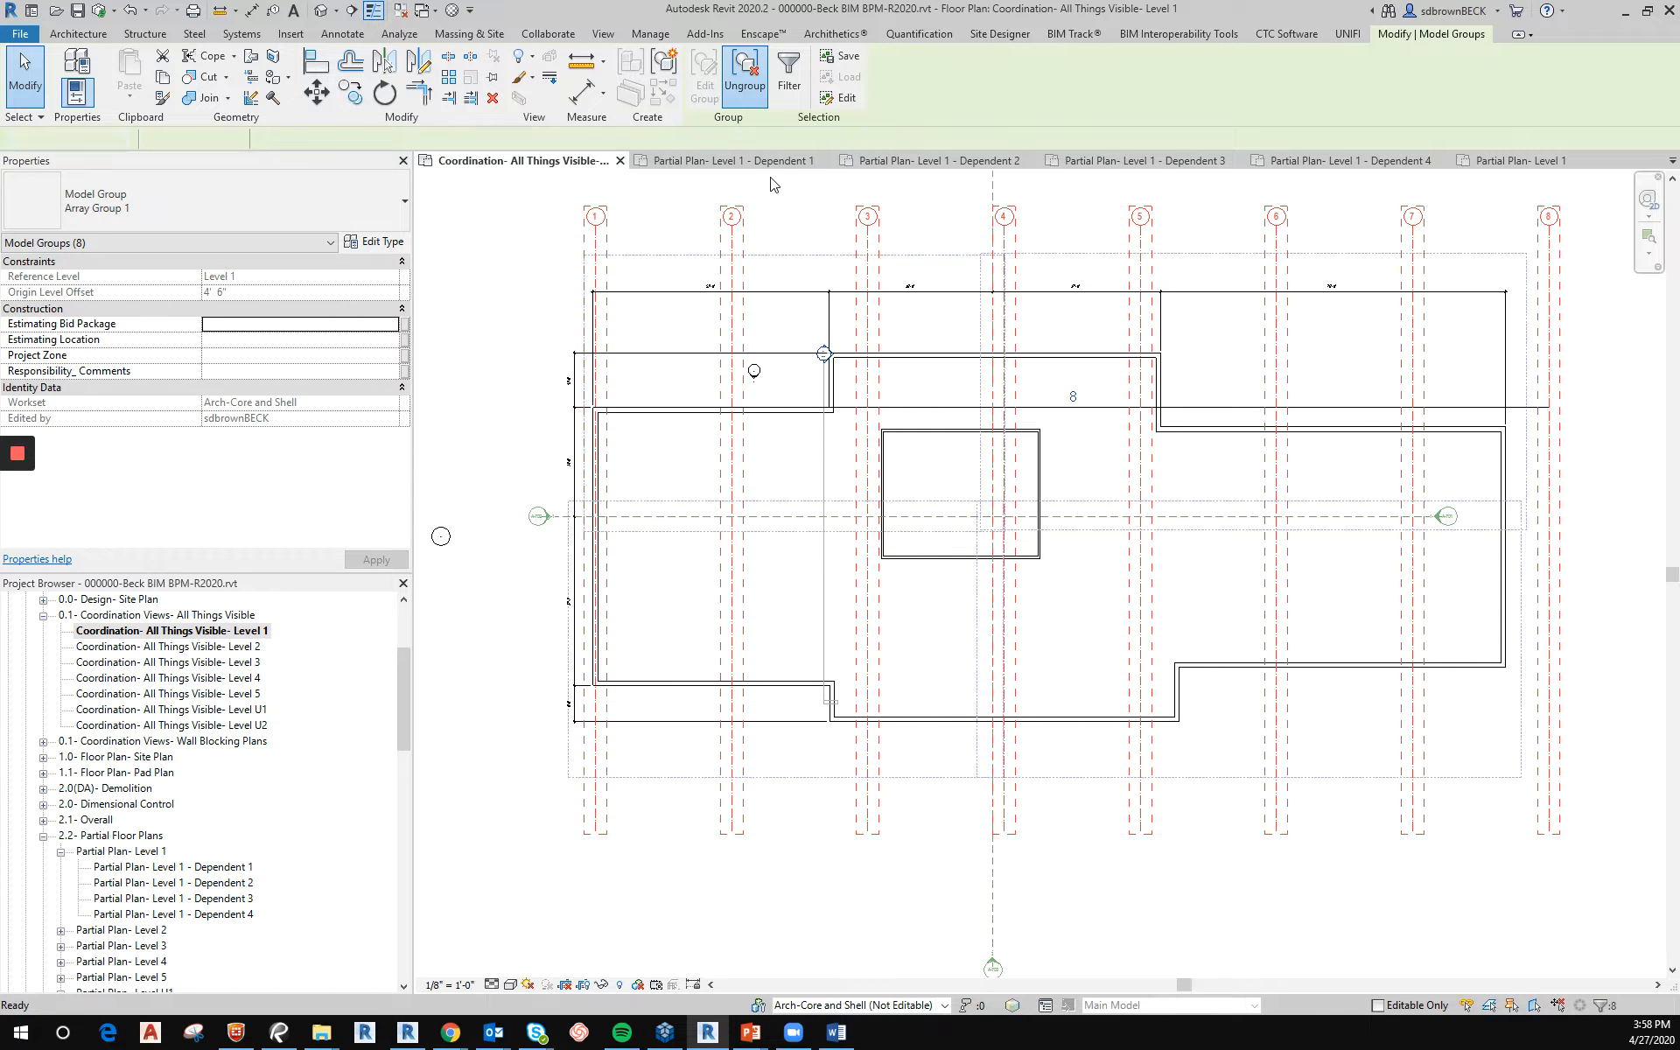
# Add the exterior and core wall chains to the selected grids and move everything so grid 4 sits on the N/S origin plane.
pyautogui.press('Tab')
pyautogui.keyDown('ctrl'); pyautogui.click(758, 423); pyautogui.keyUp('ctrl')
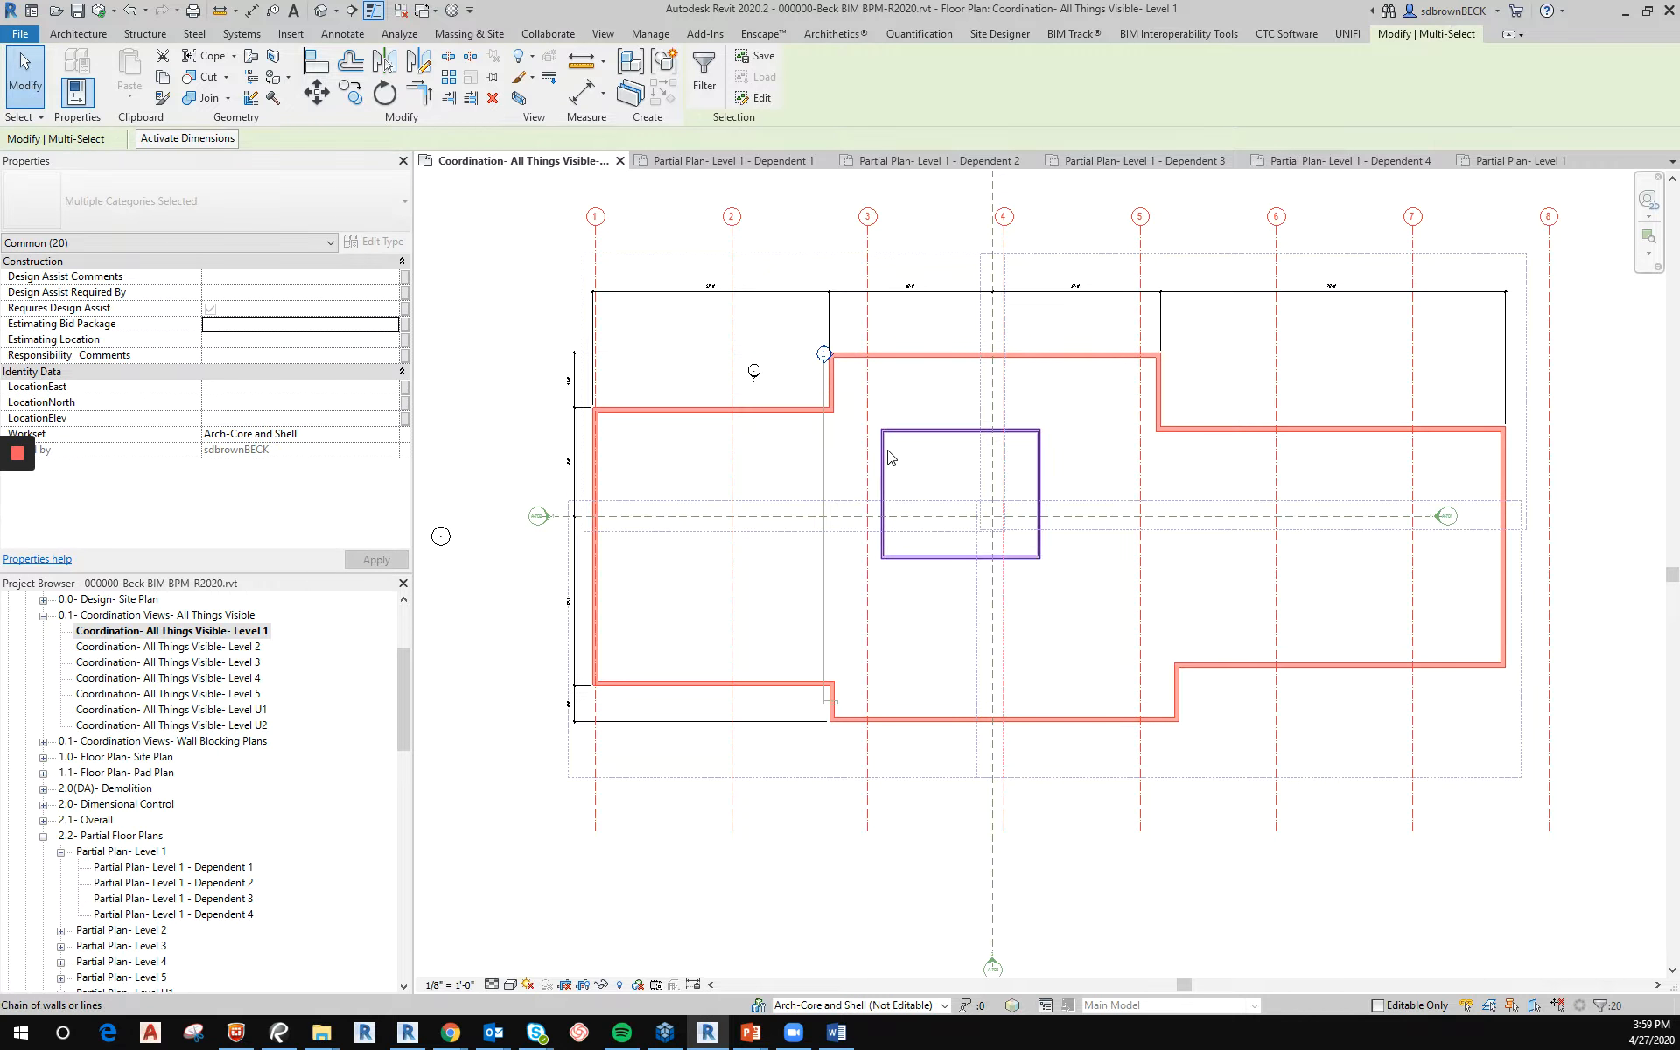
pyautogui.keyDown('ctrl'); pyautogui.click(889, 450); pyautogui.keyUp('ctrl')
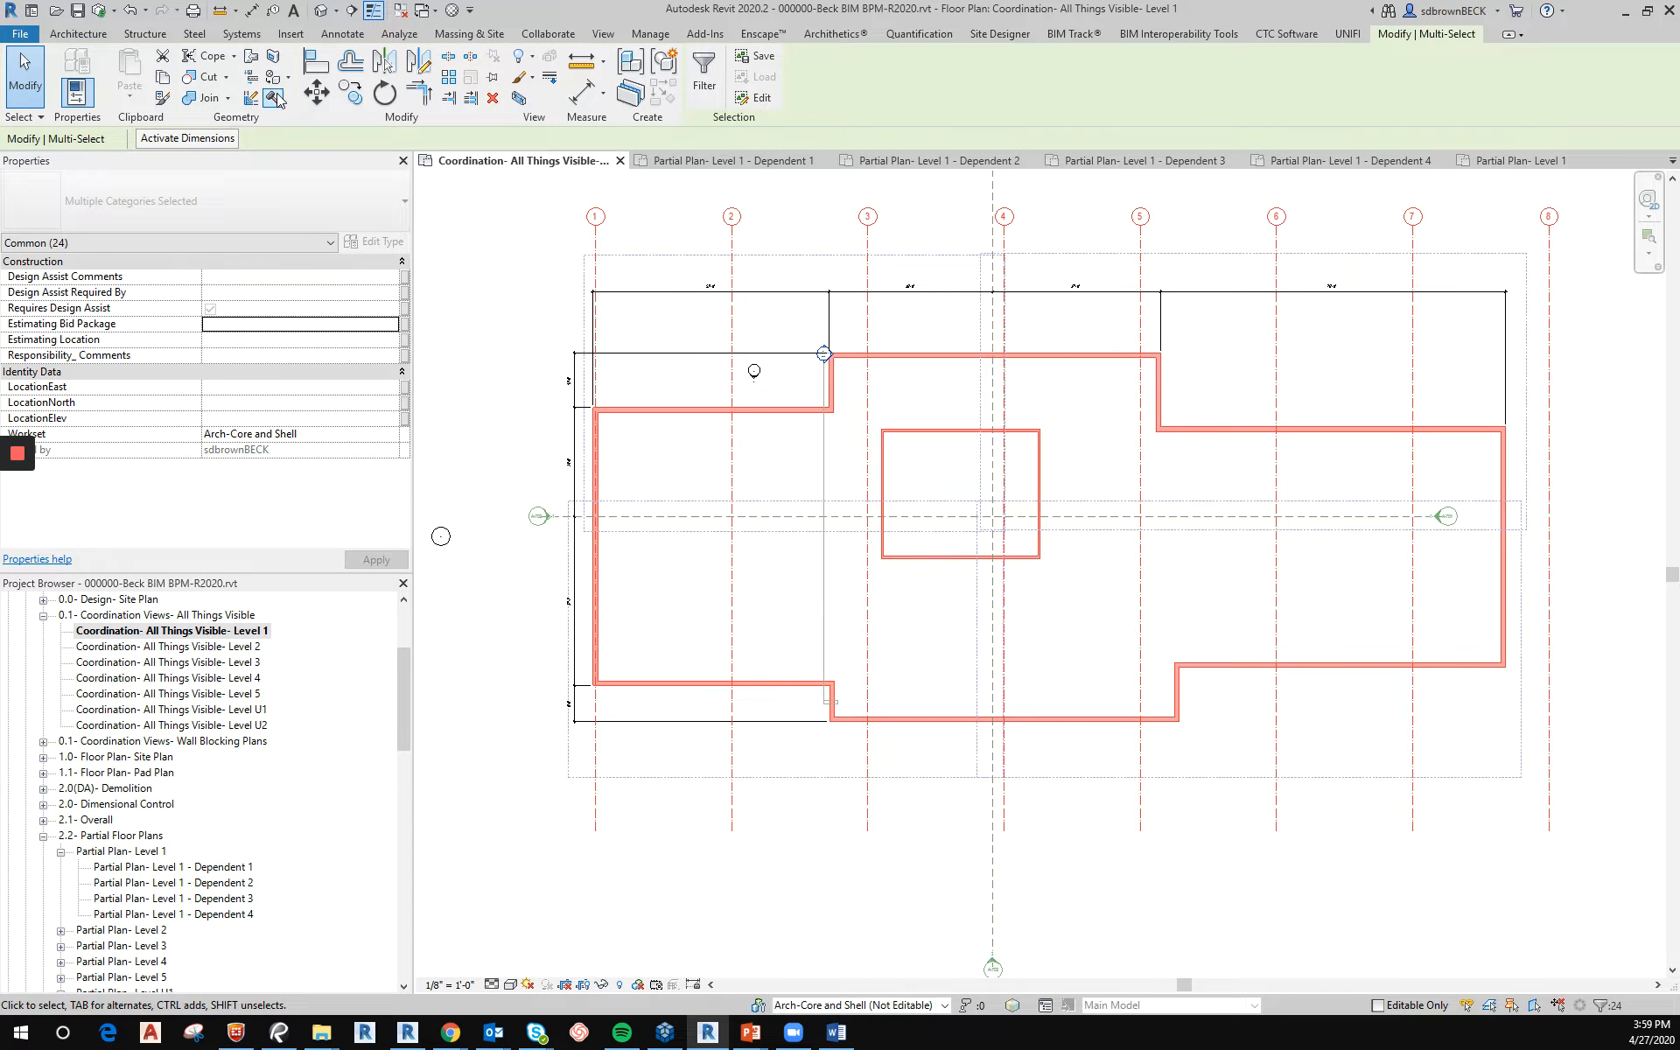
pyautogui.click(316, 91)
pyautogui.scroll(3, 1088, 338)
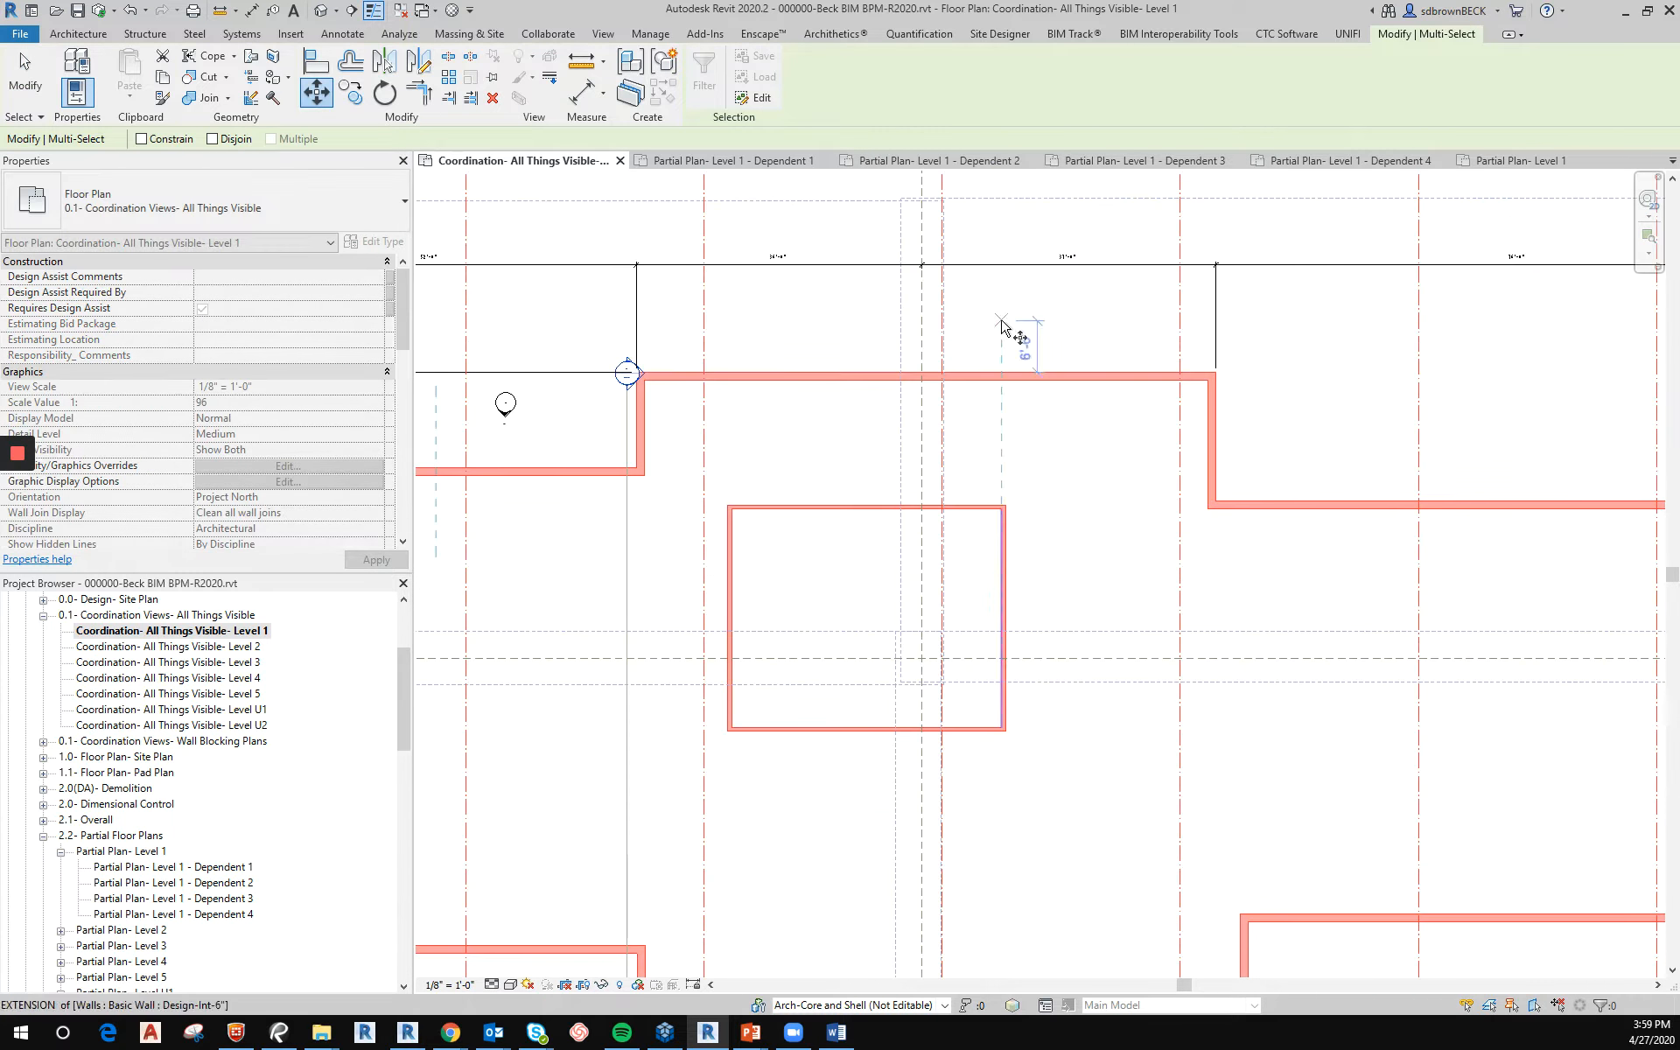
pyautogui.click(951, 322)
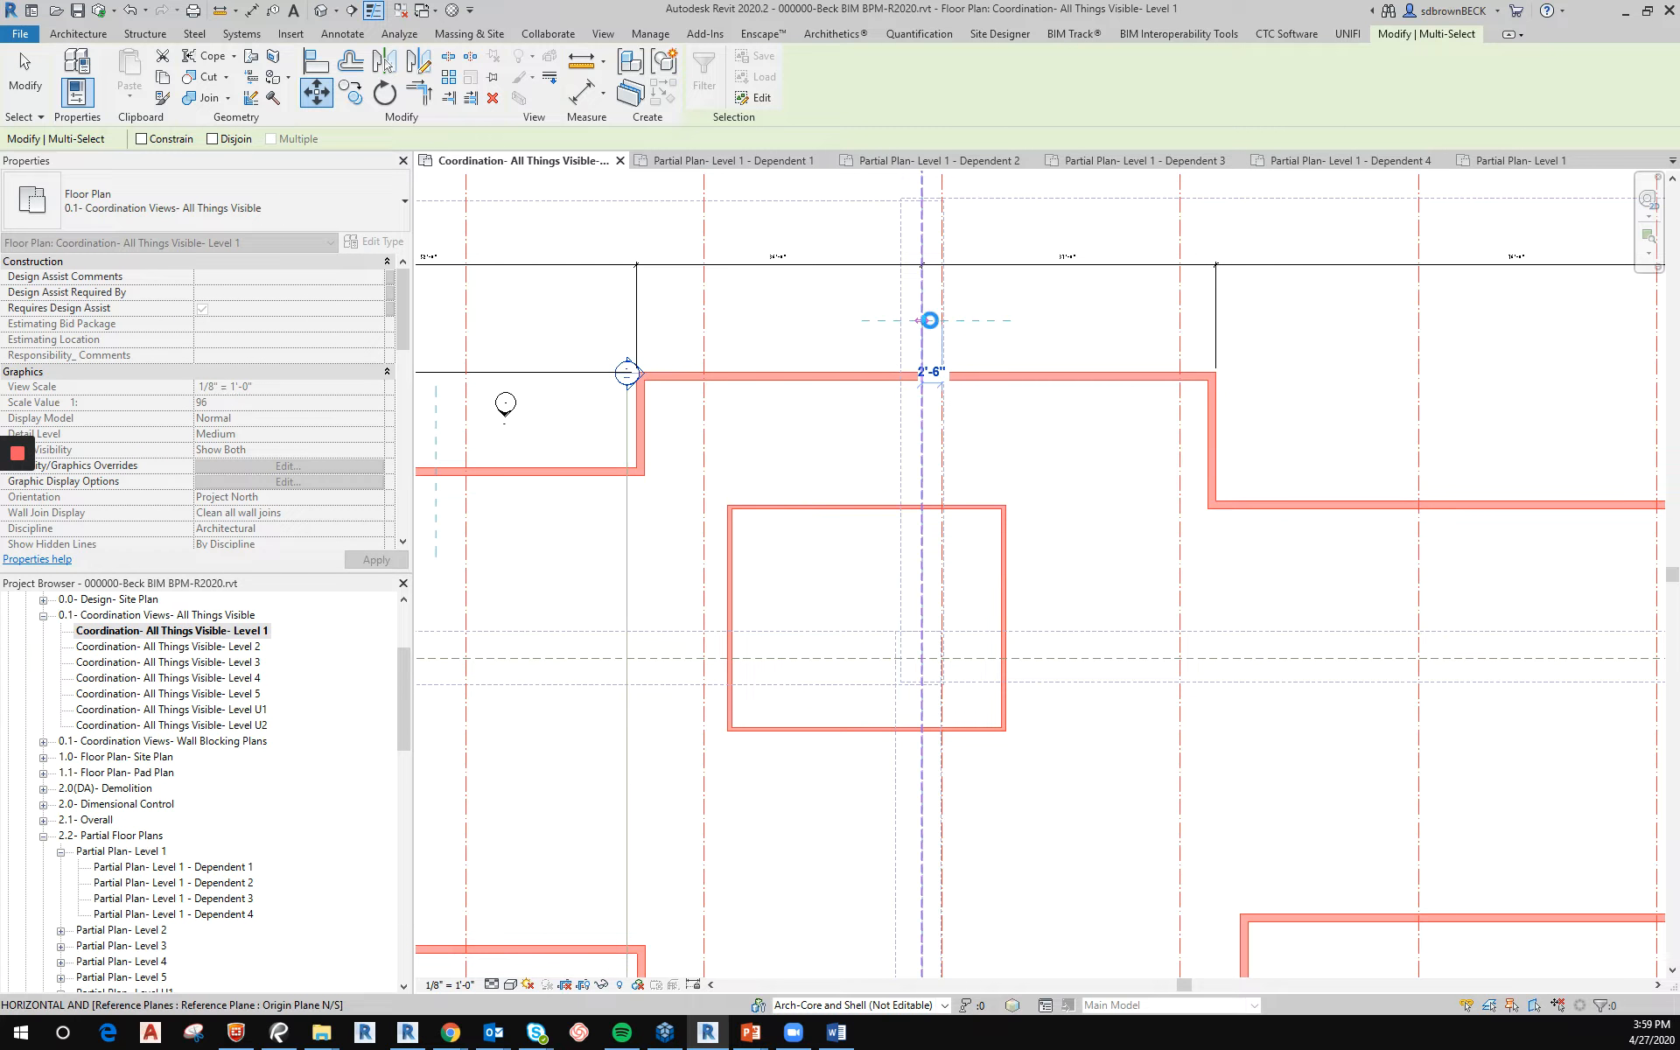
pyautogui.click(929, 320)
pyautogui.scroll(-3, 1069, 368)
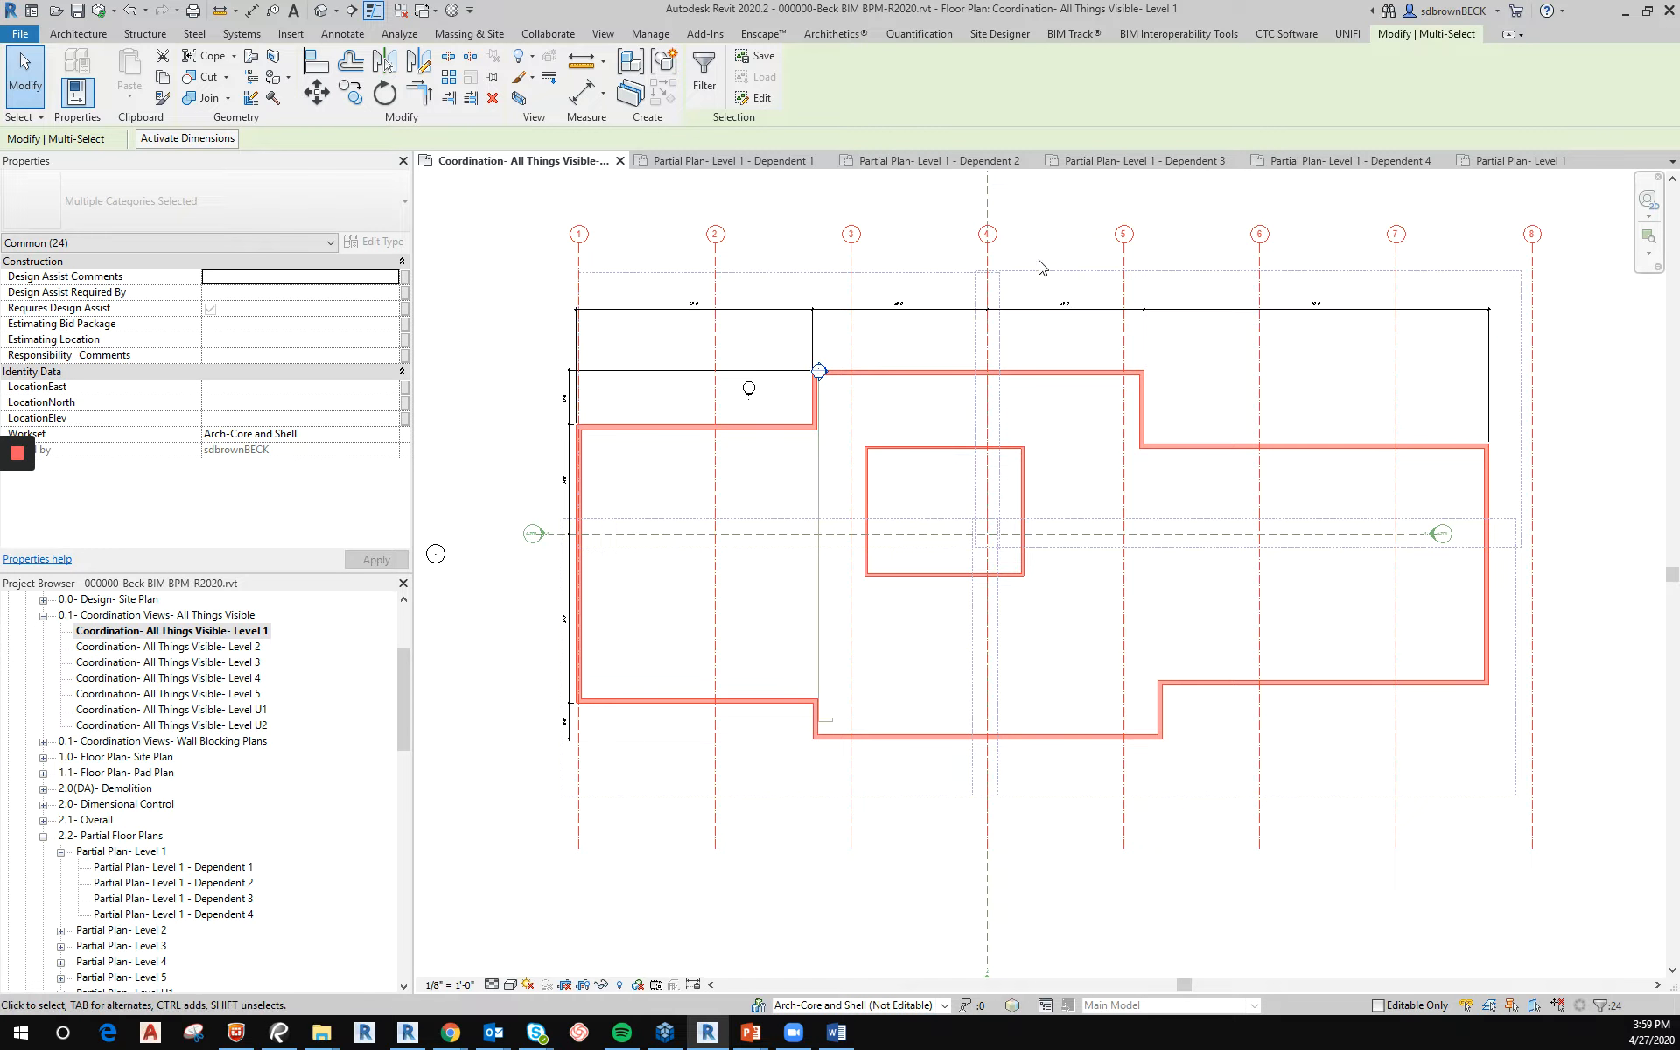
# Move the selected grids and walls 15 feet west, centring the N/S origin plane between grids 4 and 5.
pyautogui.scroll(2, 1085, 359)
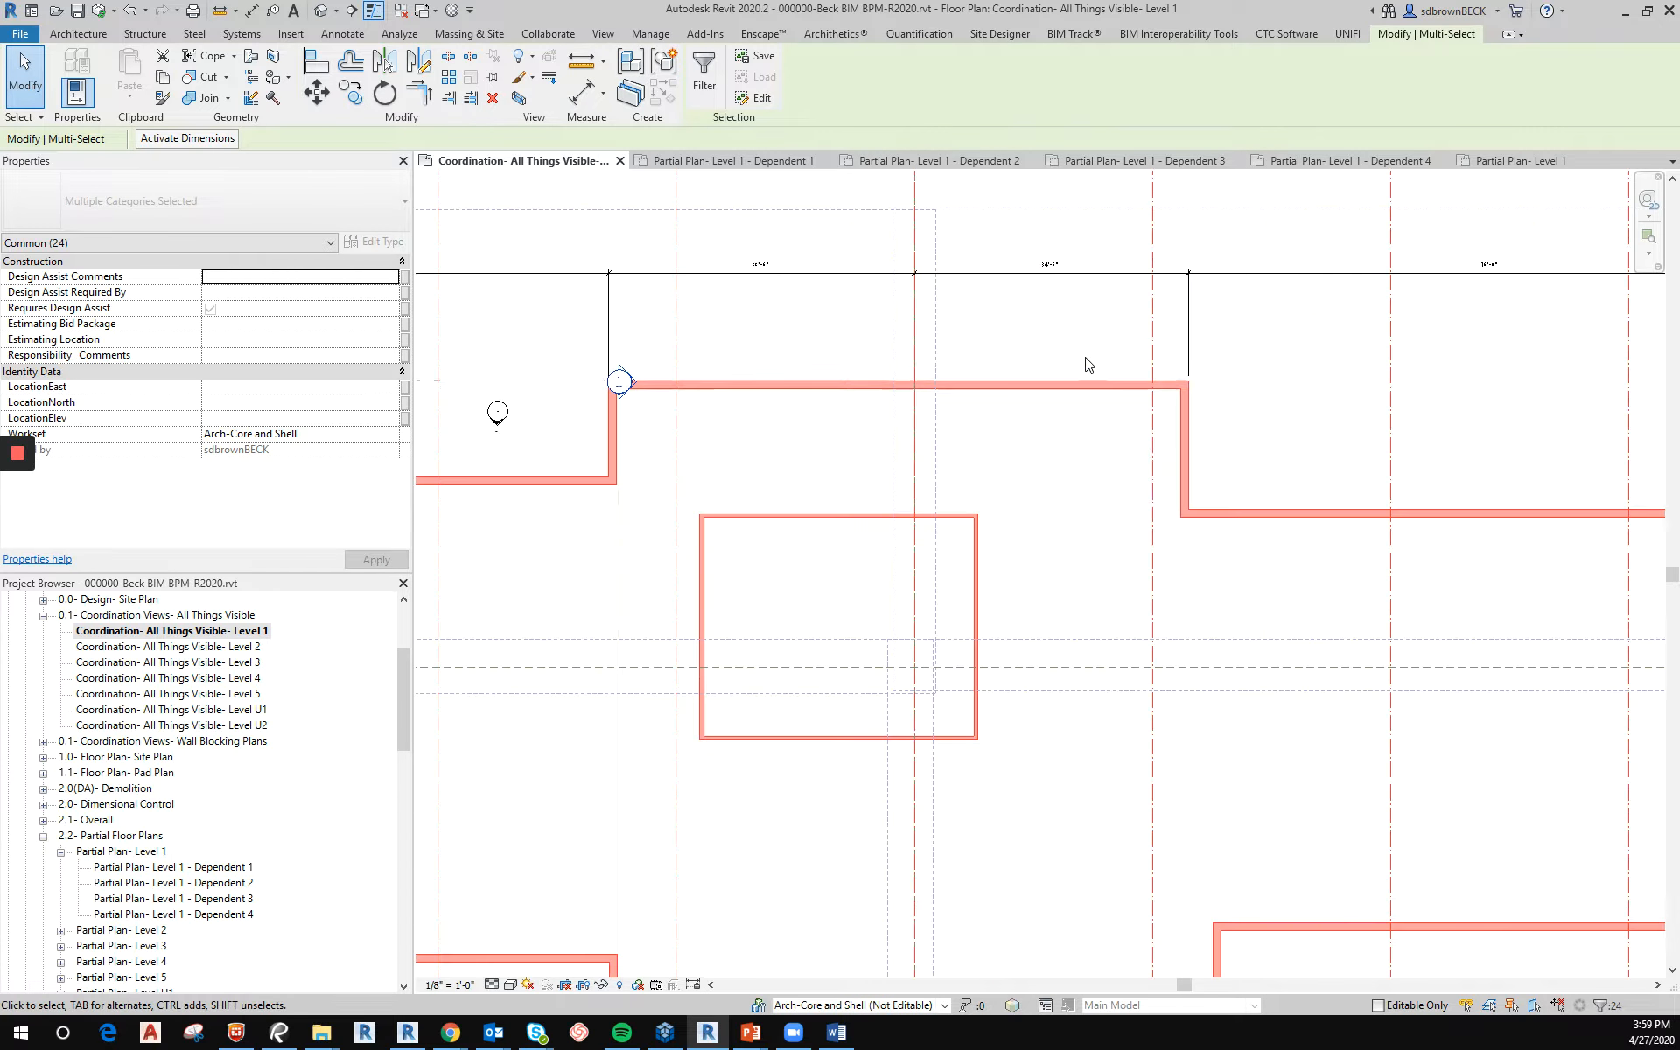
pyautogui.scroll(-5, 1082, 355)
pyautogui.press('m')
pyautogui.press('v')
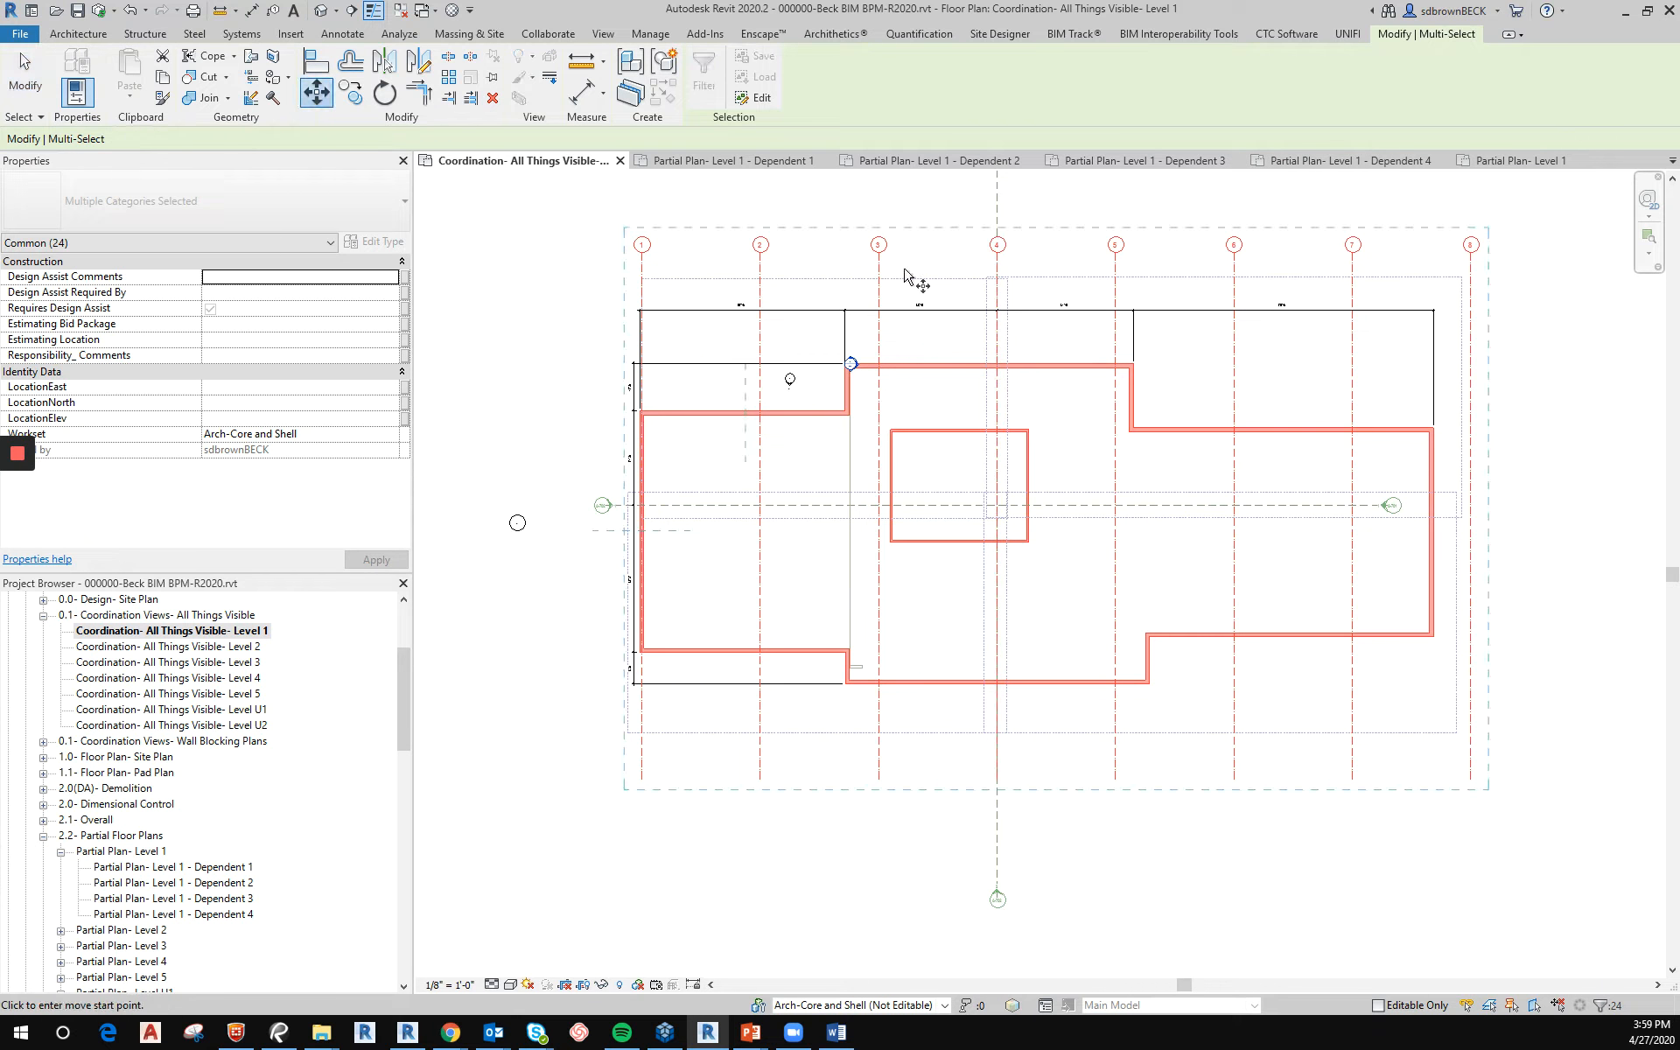
pyautogui.write('15')
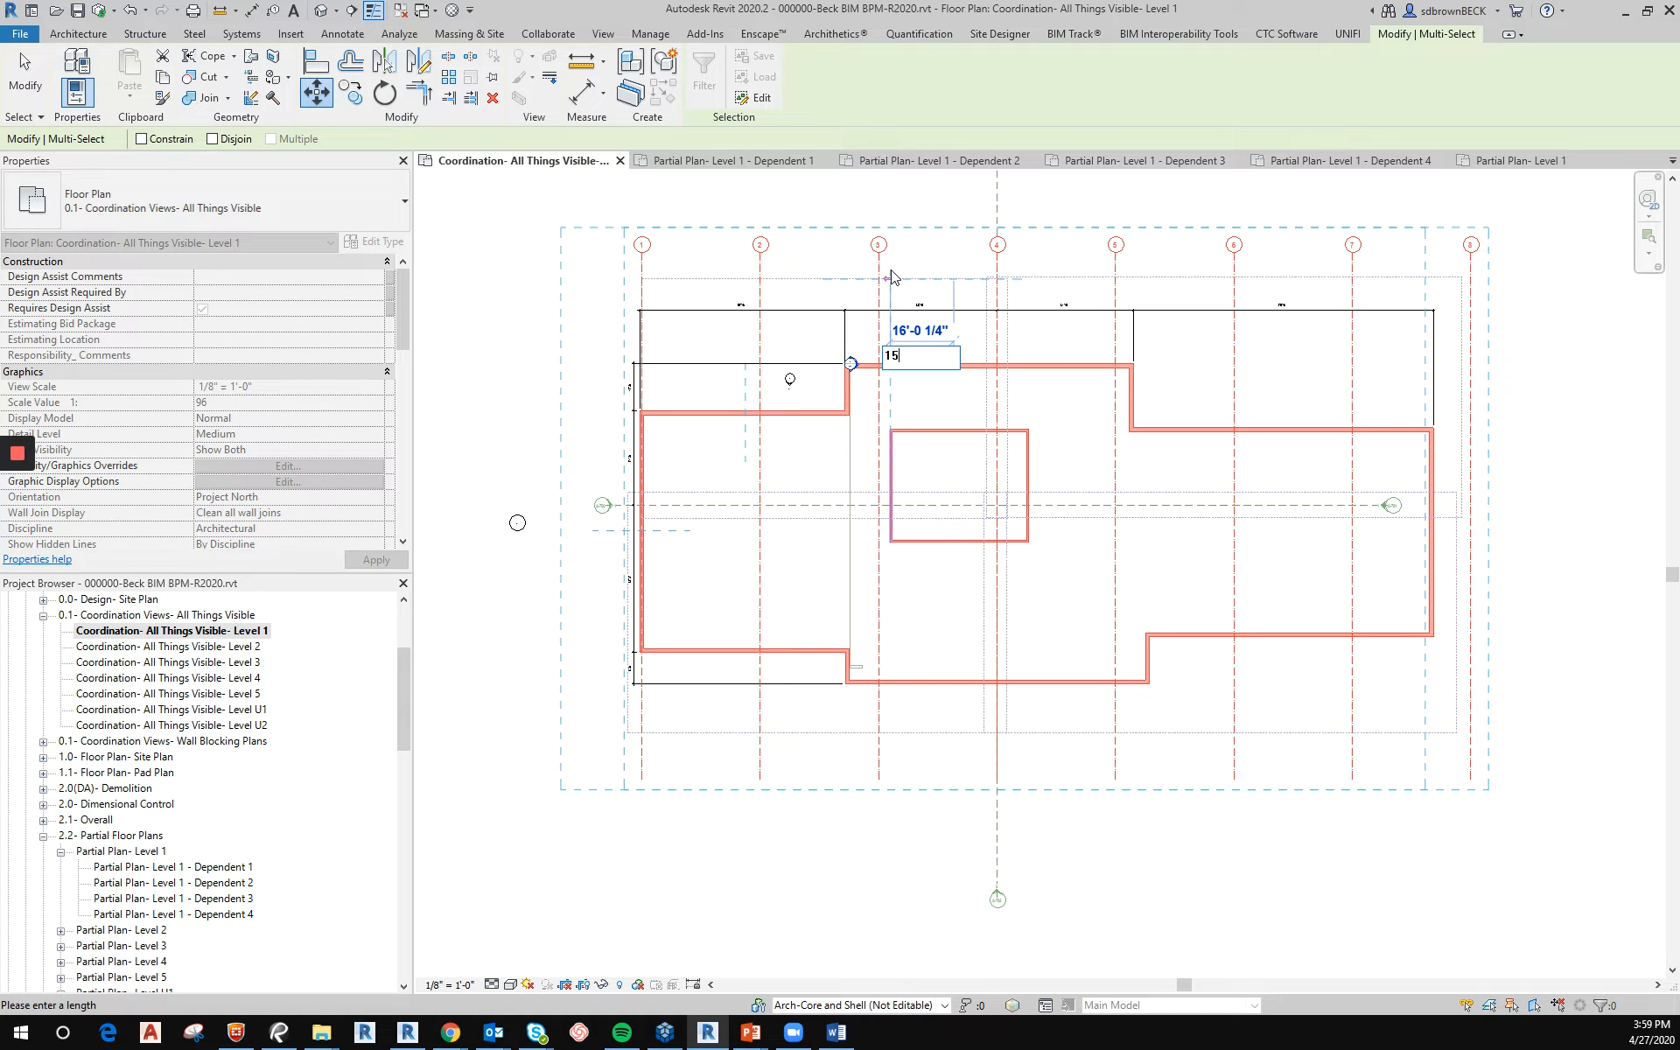
pyautogui.press('Return')
pyautogui.press('Escape')
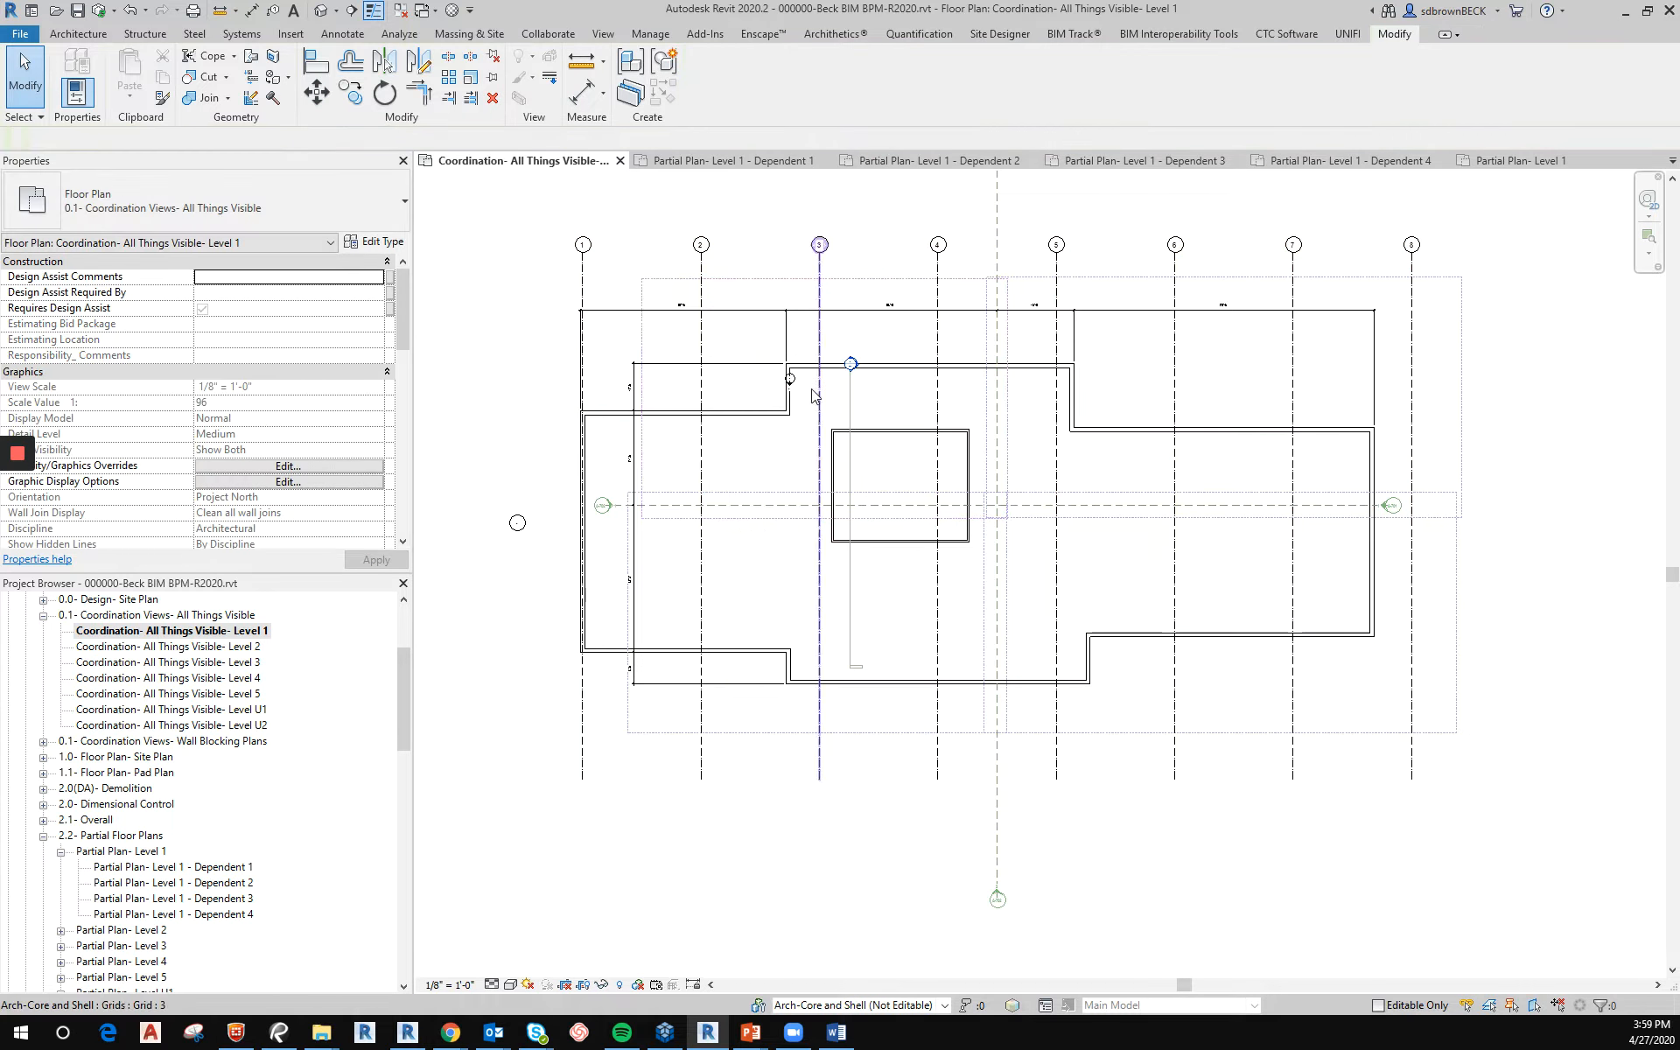
# Stretch the west edges of the Area 2 and Area 3 scope boxes outward past grid 1.
pyautogui.click(685, 280)
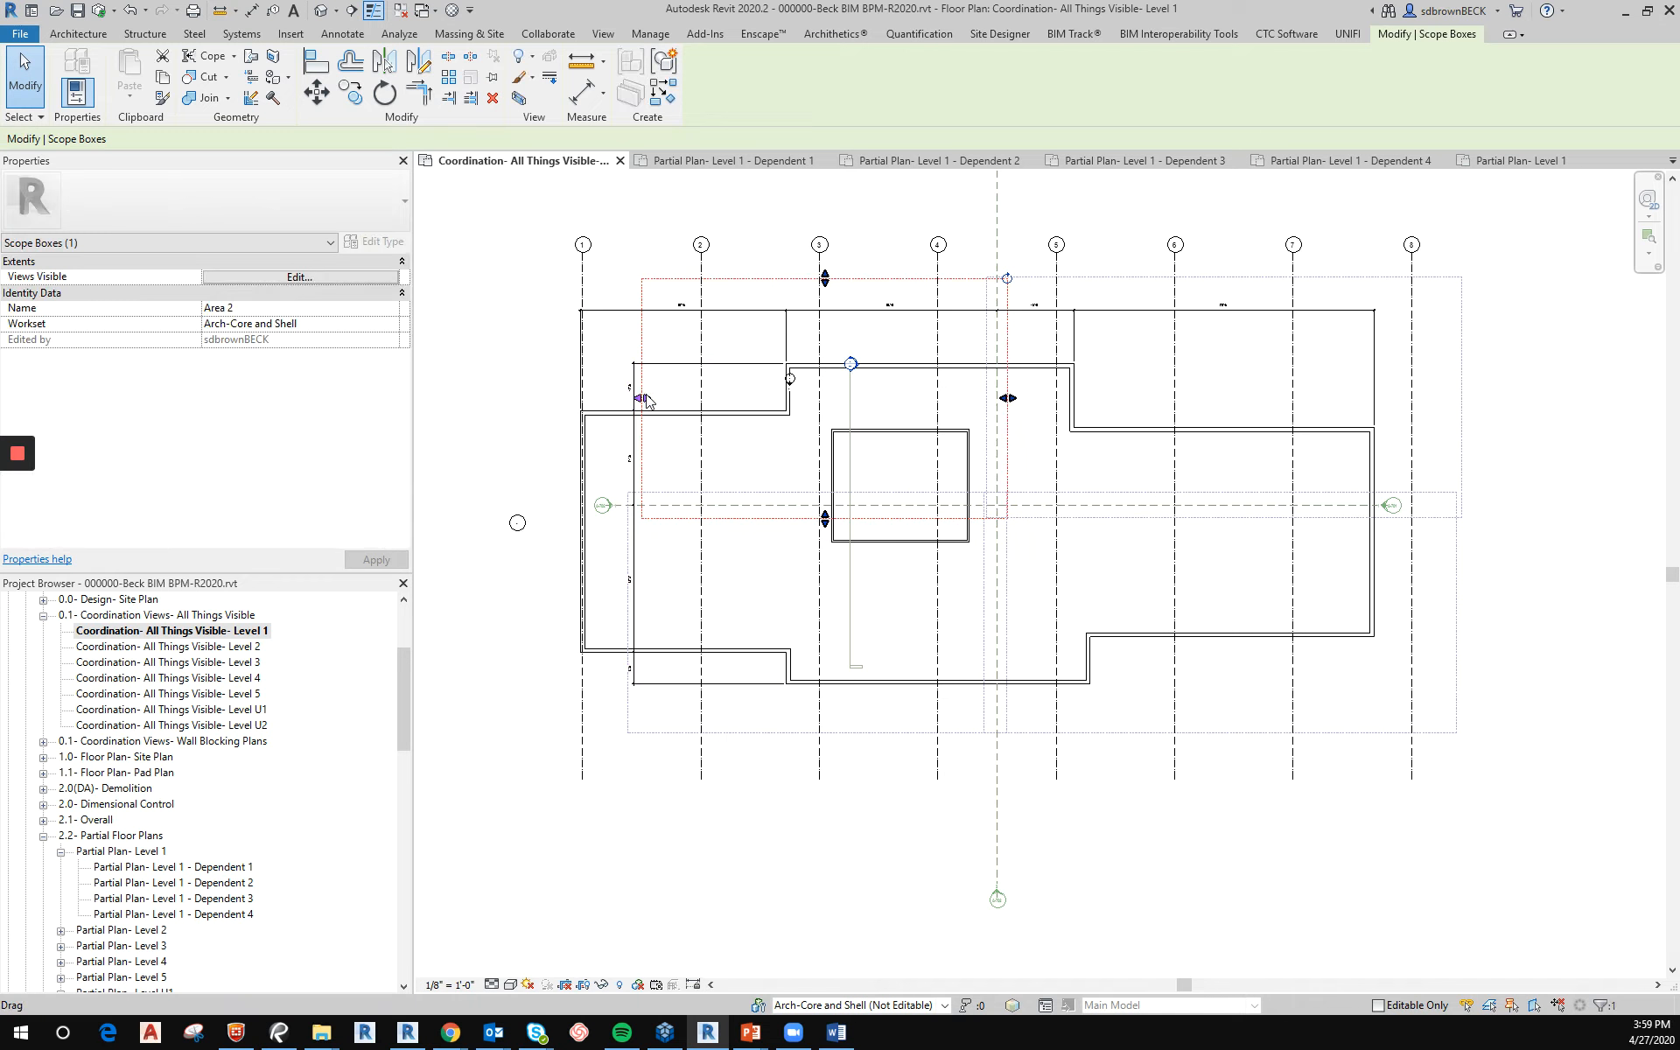
pyautogui.moveTo(642, 404); pyautogui.dragTo(564, 404)
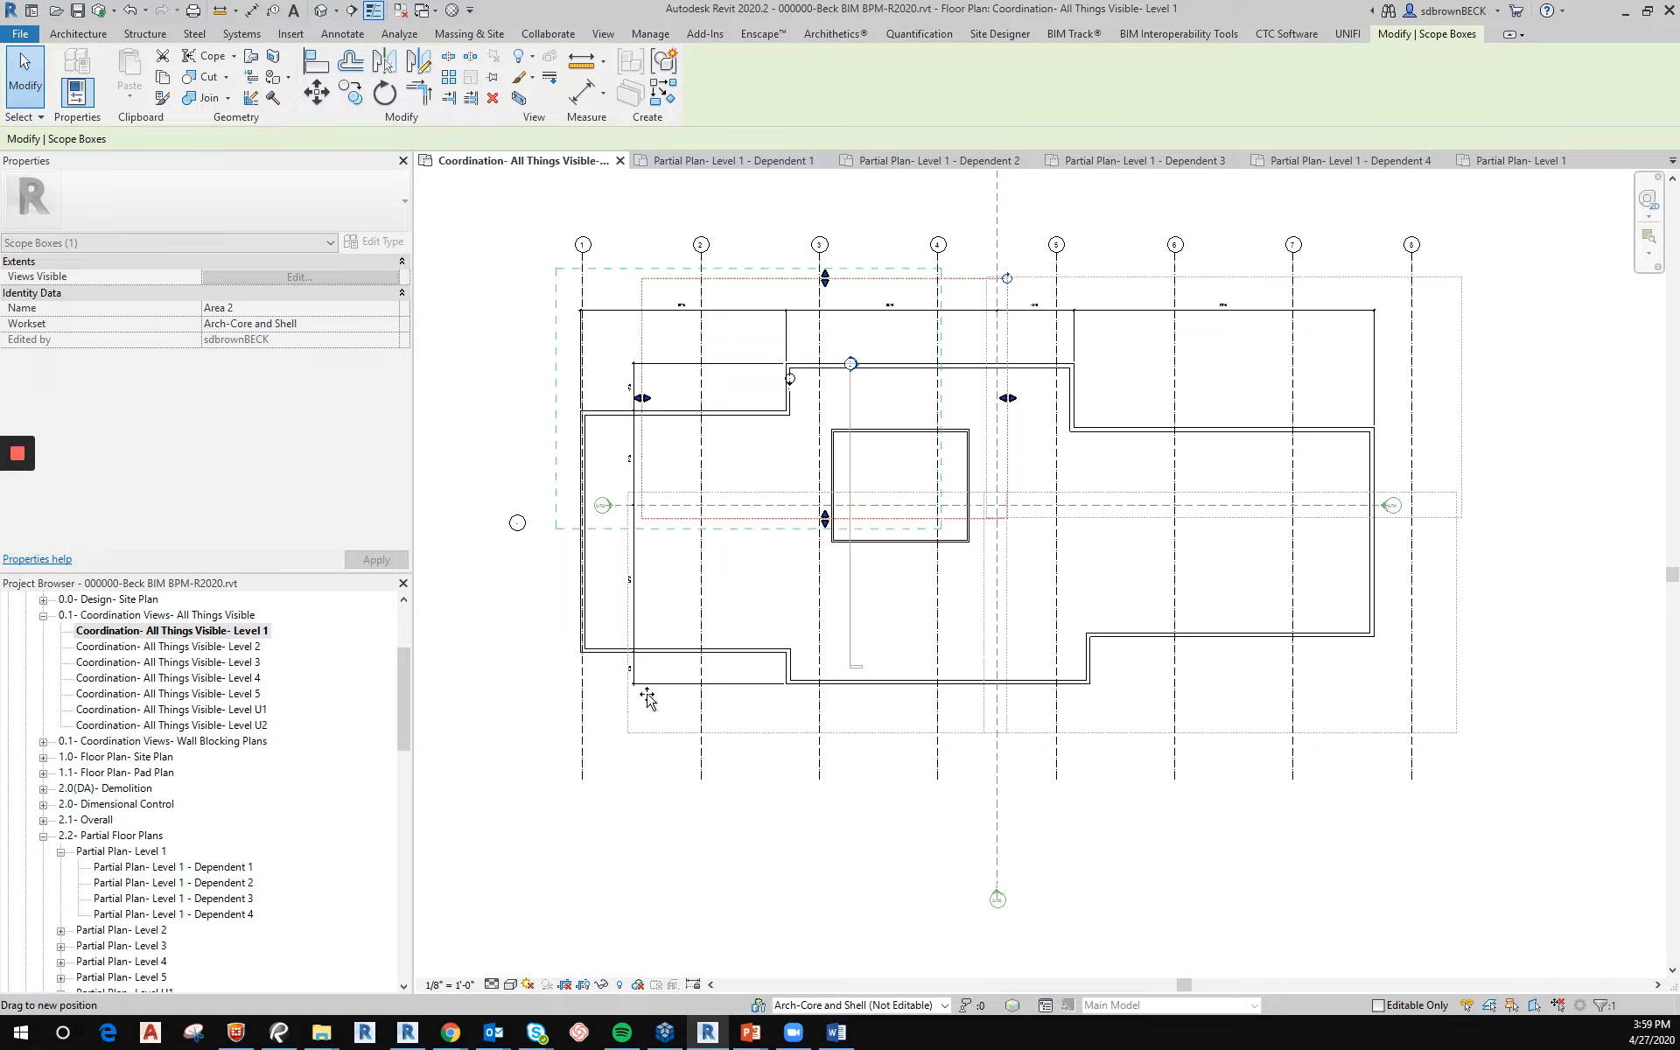
pyautogui.click(637, 627)
pyautogui.moveTo(640, 627); pyautogui.dragTo(562, 611)
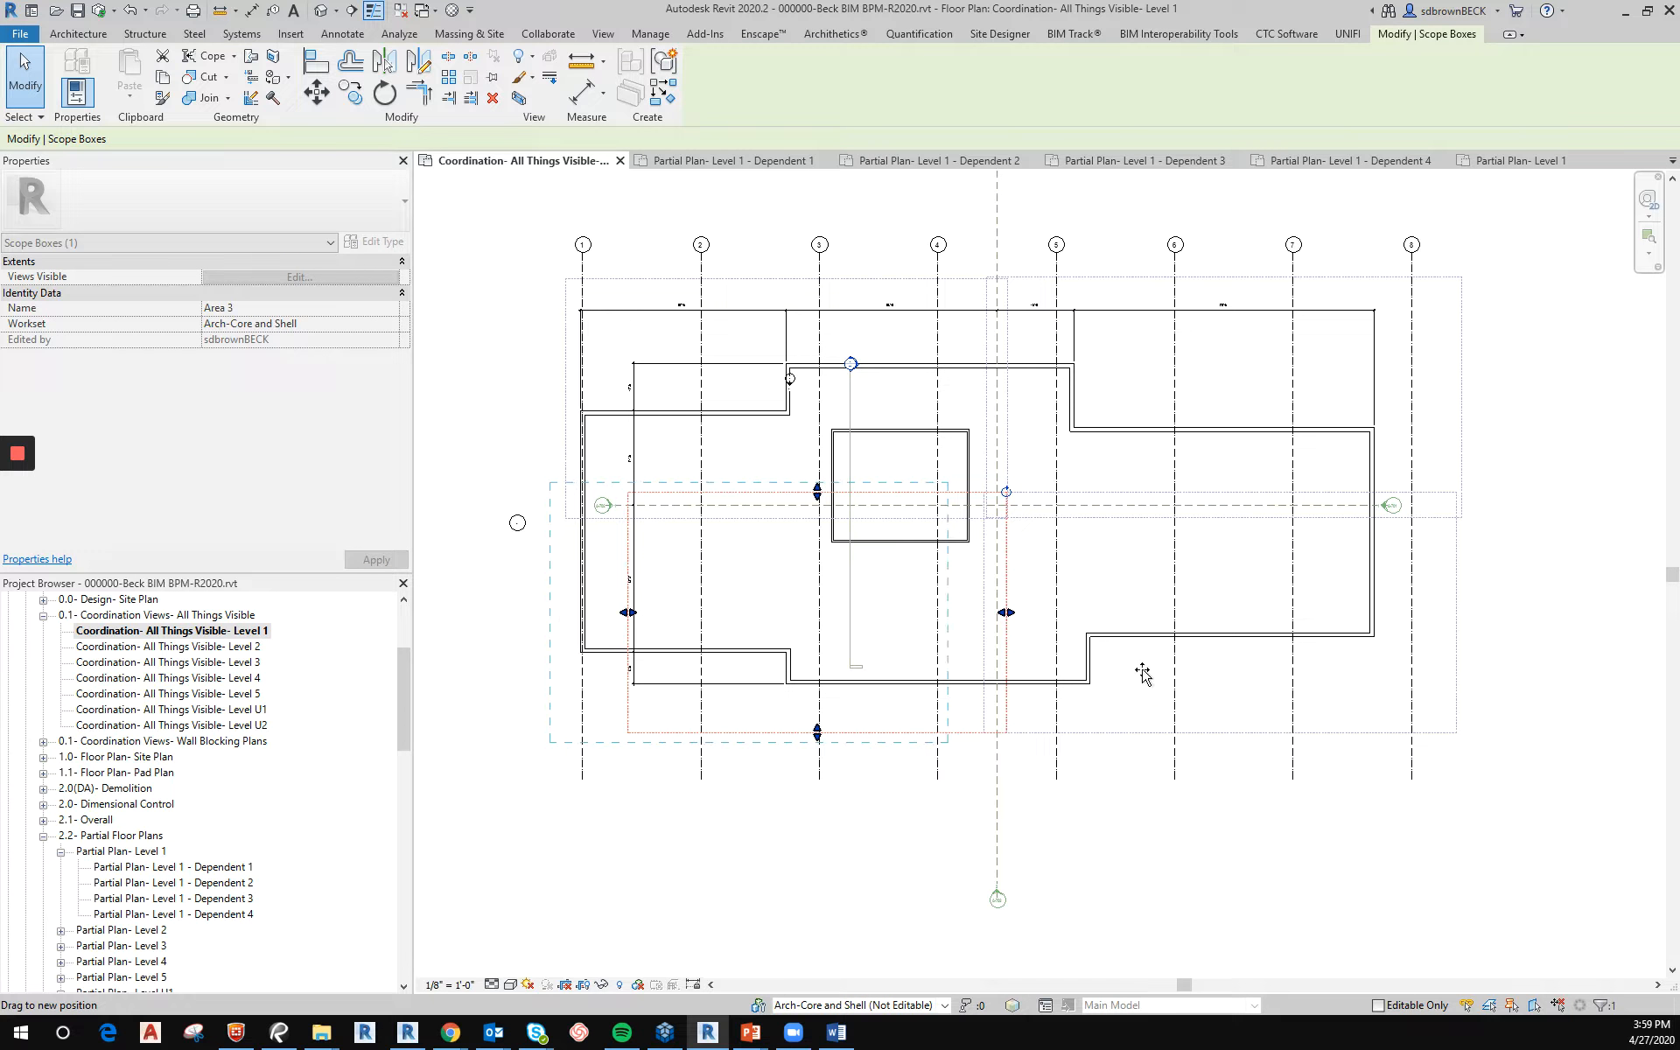
# Dismiss the save reminder without saving and align grid 8 with the face of the east exterior wall.
pyautogui.click(1226, 737)
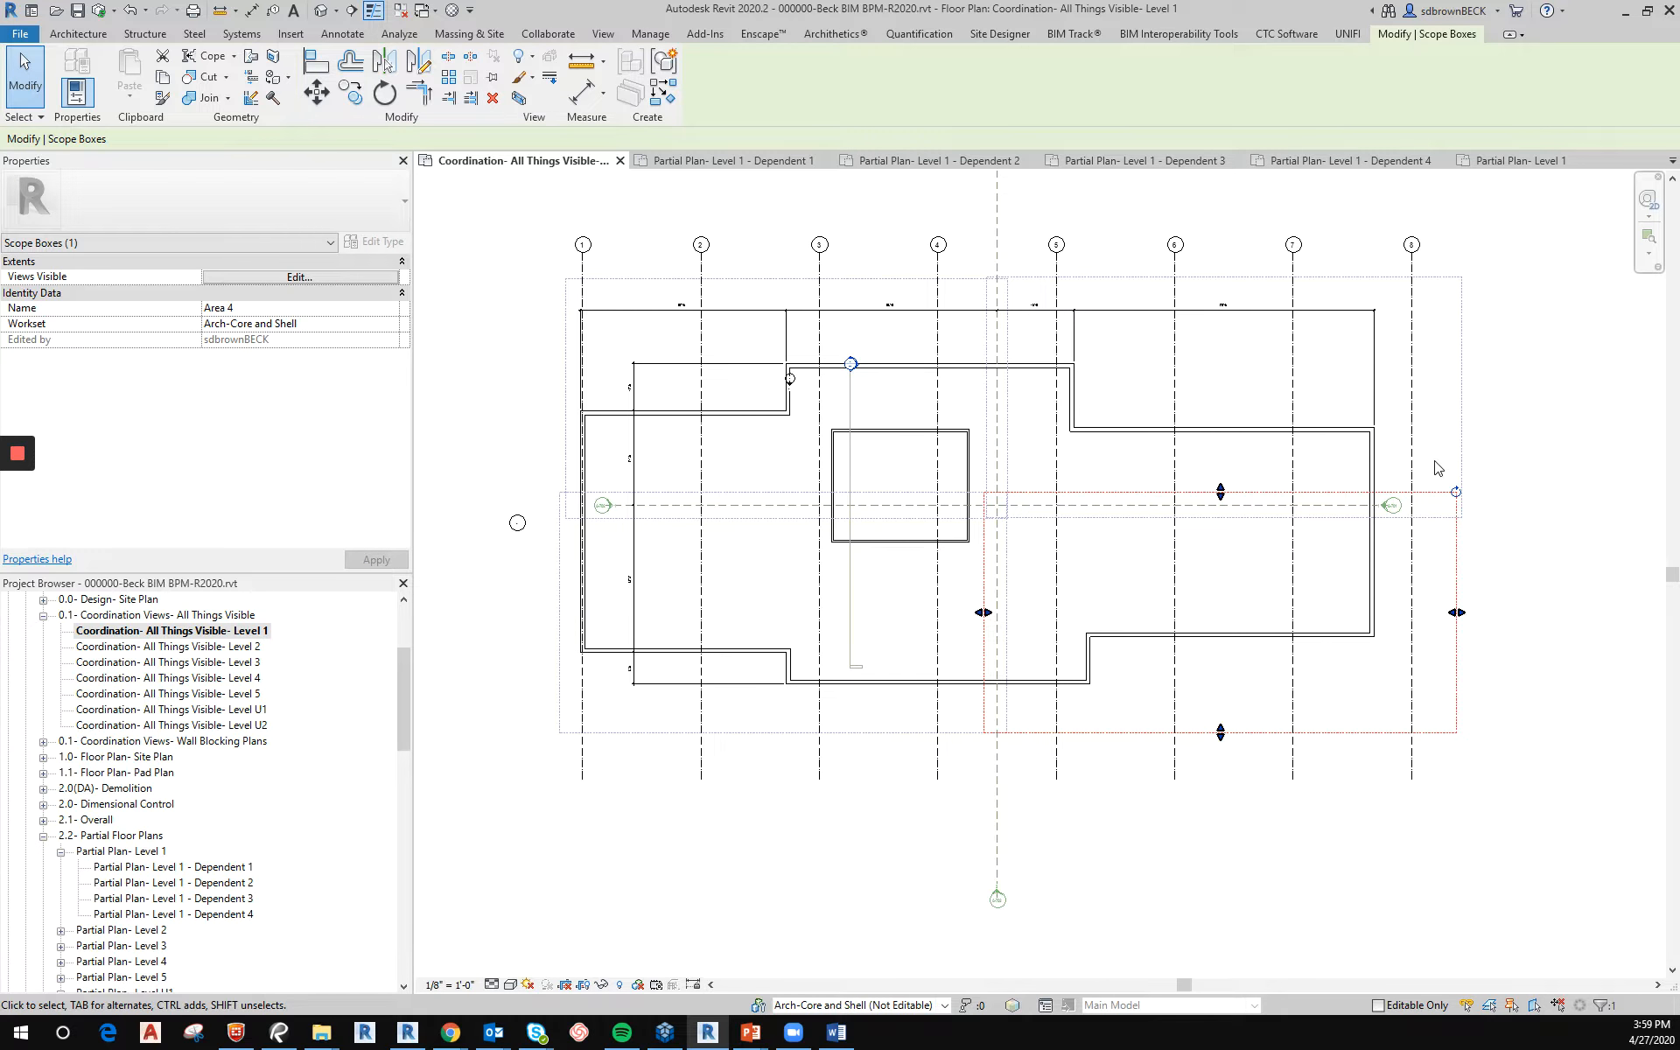
pyautogui.scroll(3, 1435, 469)
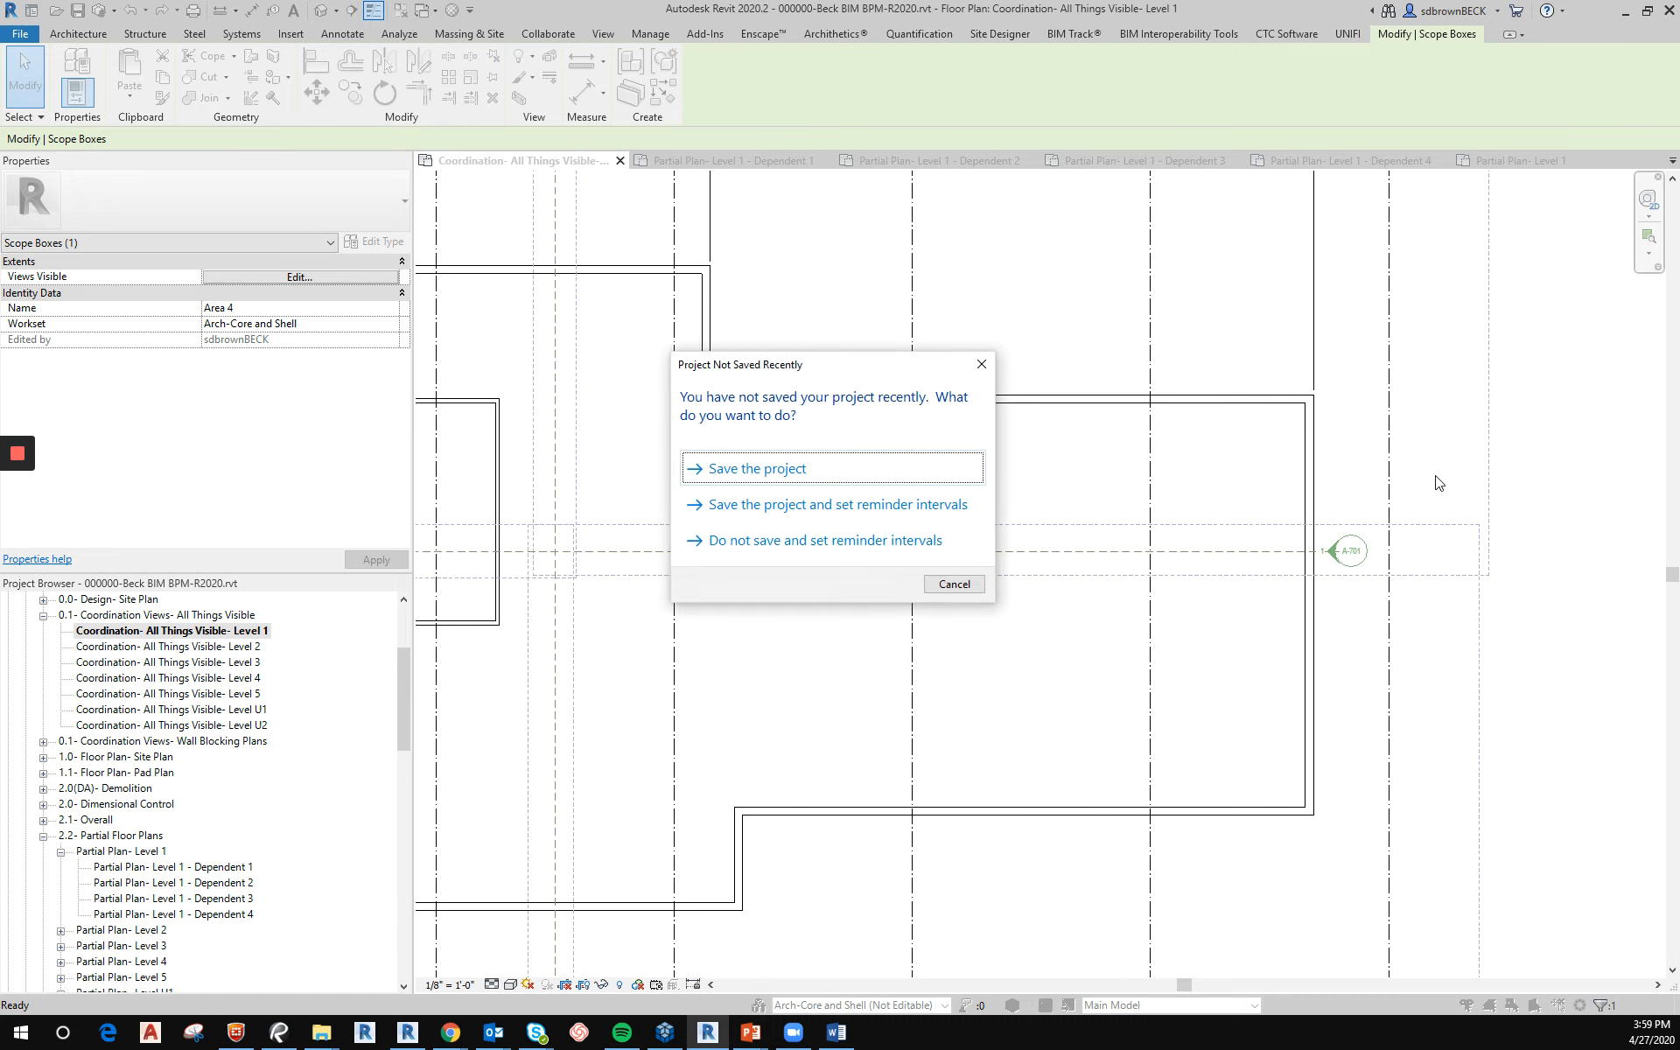
pyautogui.click(955, 584)
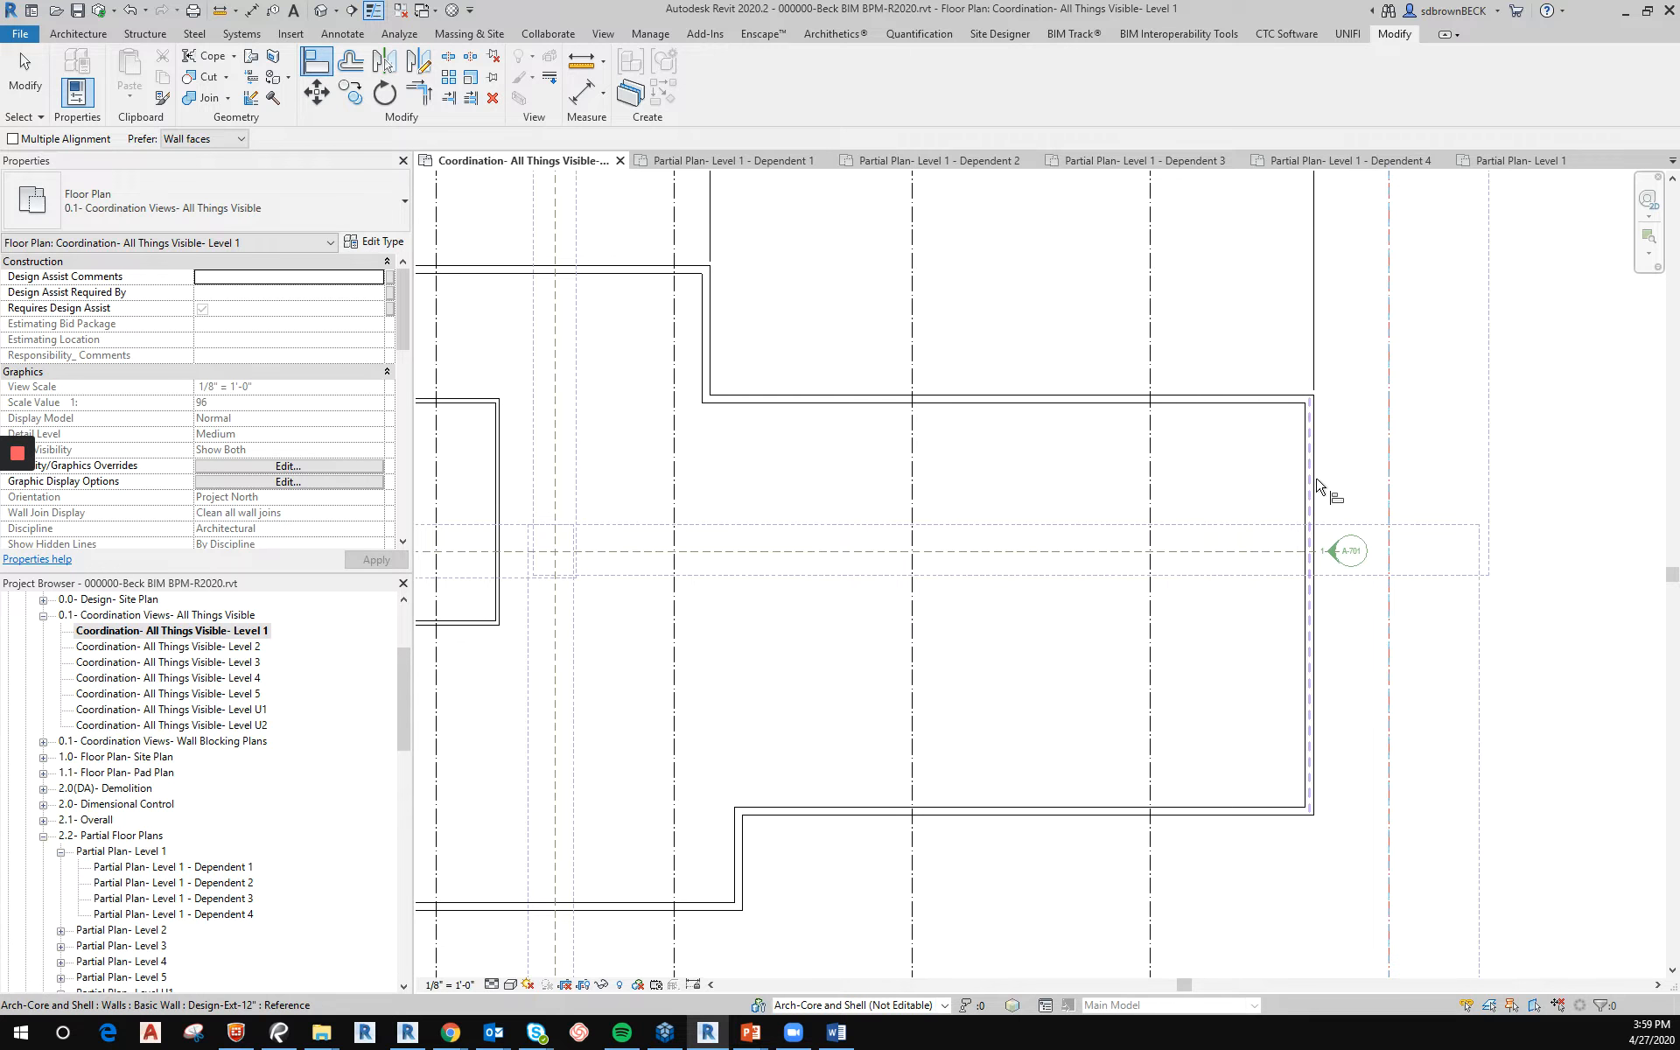
pyautogui.scroll(-4, 1300, 560)
pyautogui.press('Escape')
pyautogui.press('Escape')
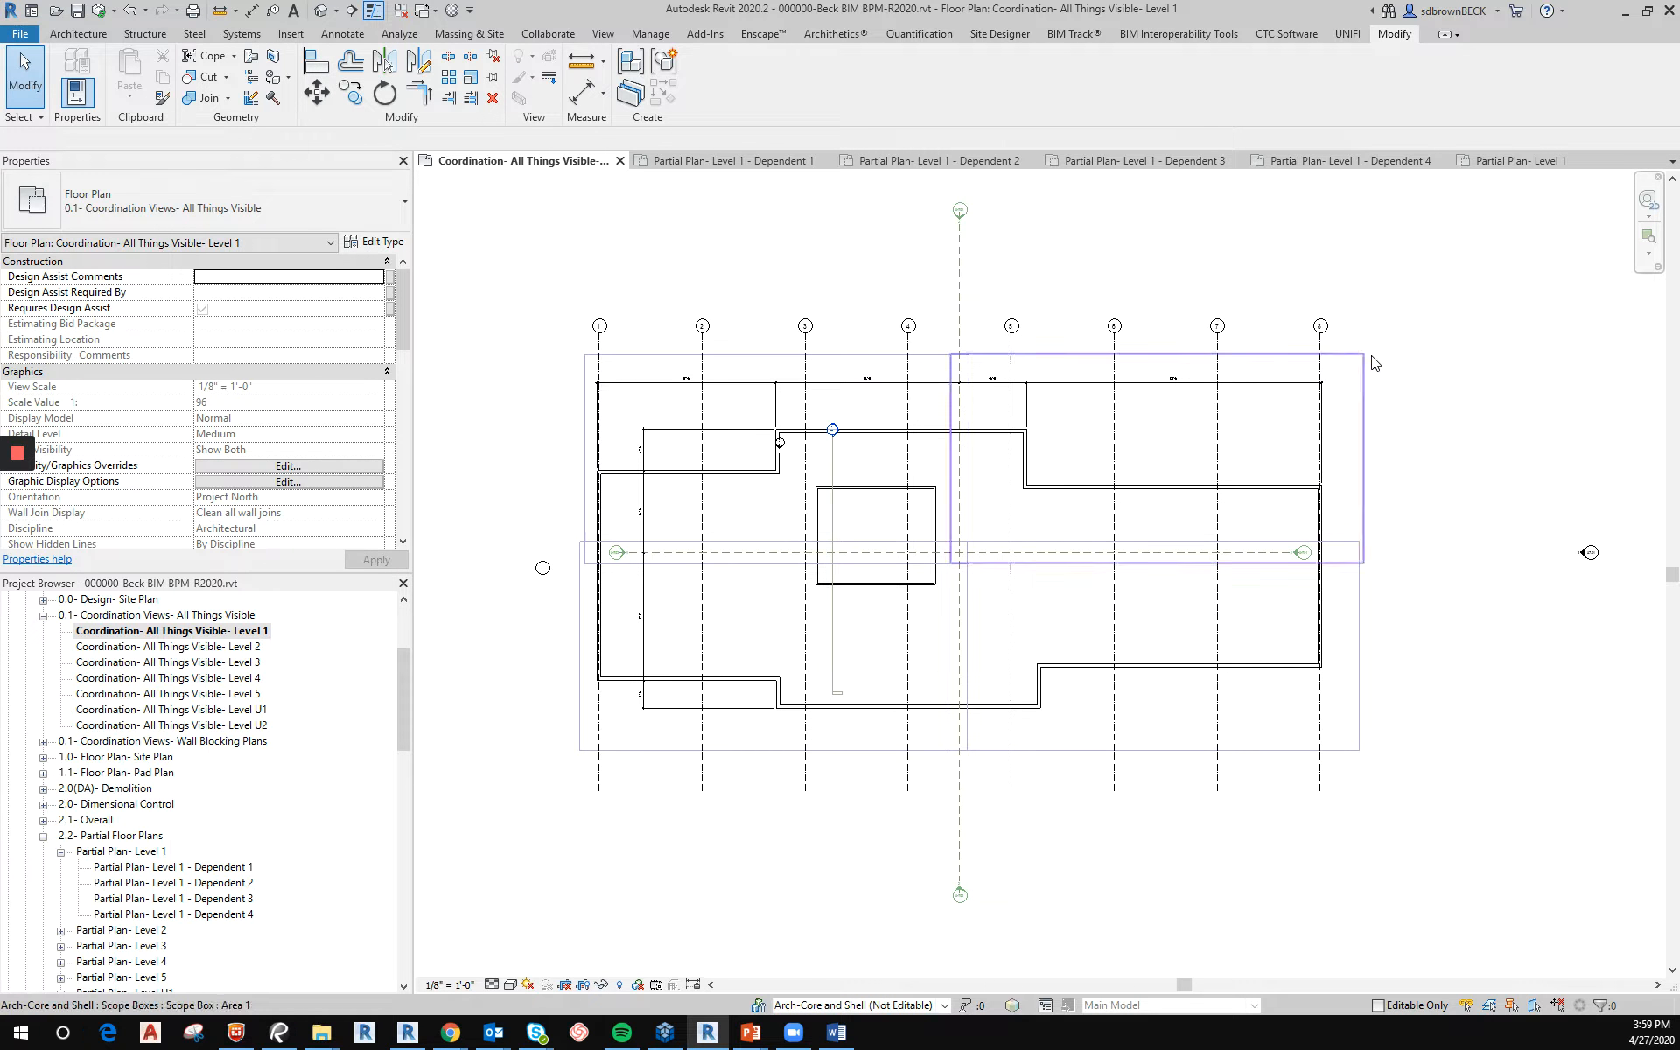
pyautogui.scroll(3, 750, 405)
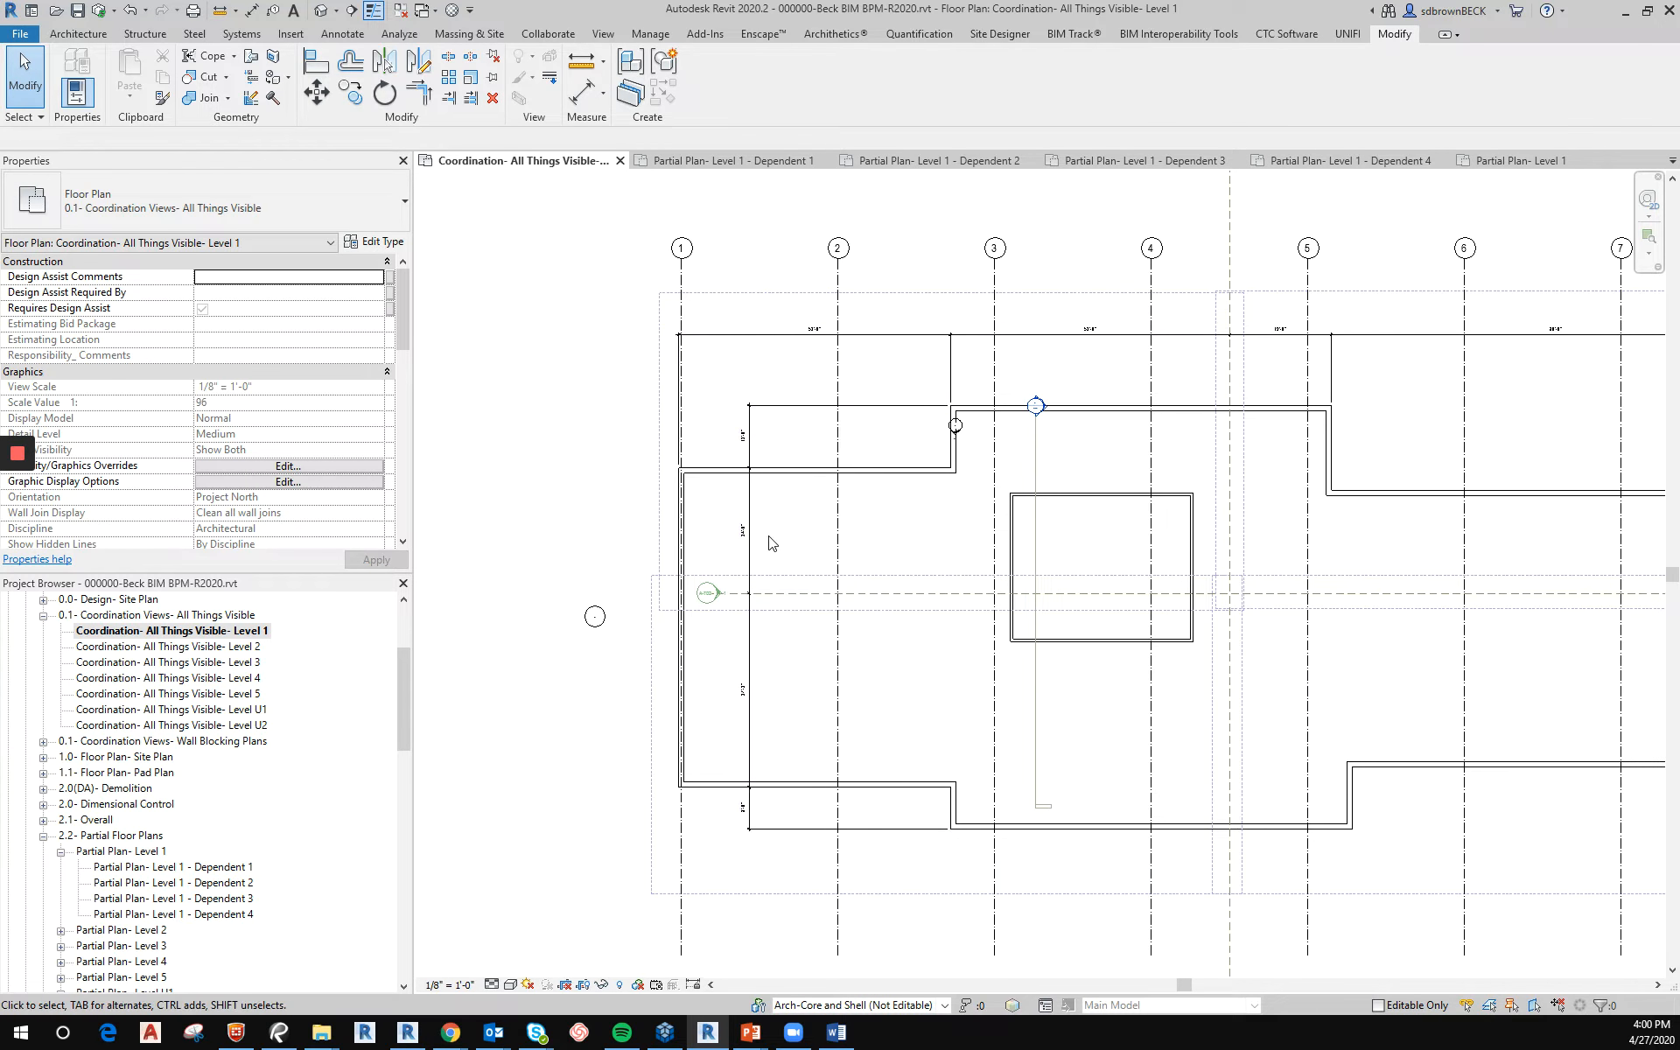
# Draw a vertical grid 15 feet east of grid 1, matching the top and bottom extents of the existing grids.
pyautogui.click(81, 35)
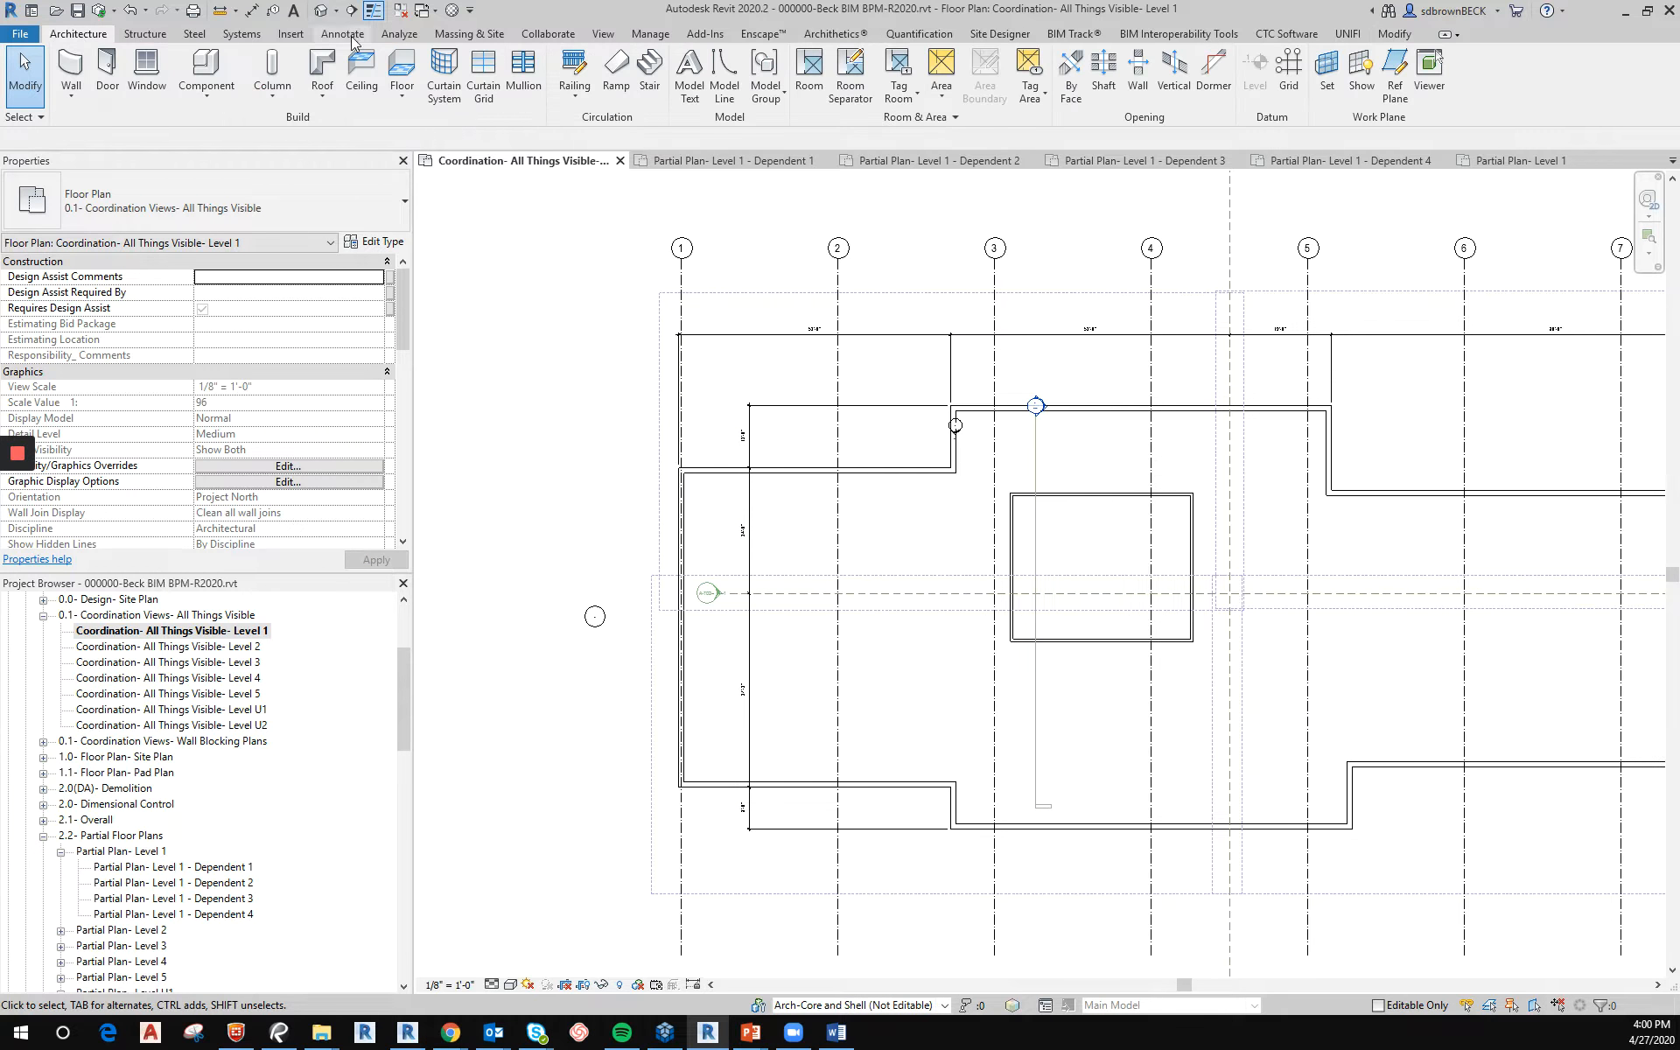
pyautogui.click(1288, 71)
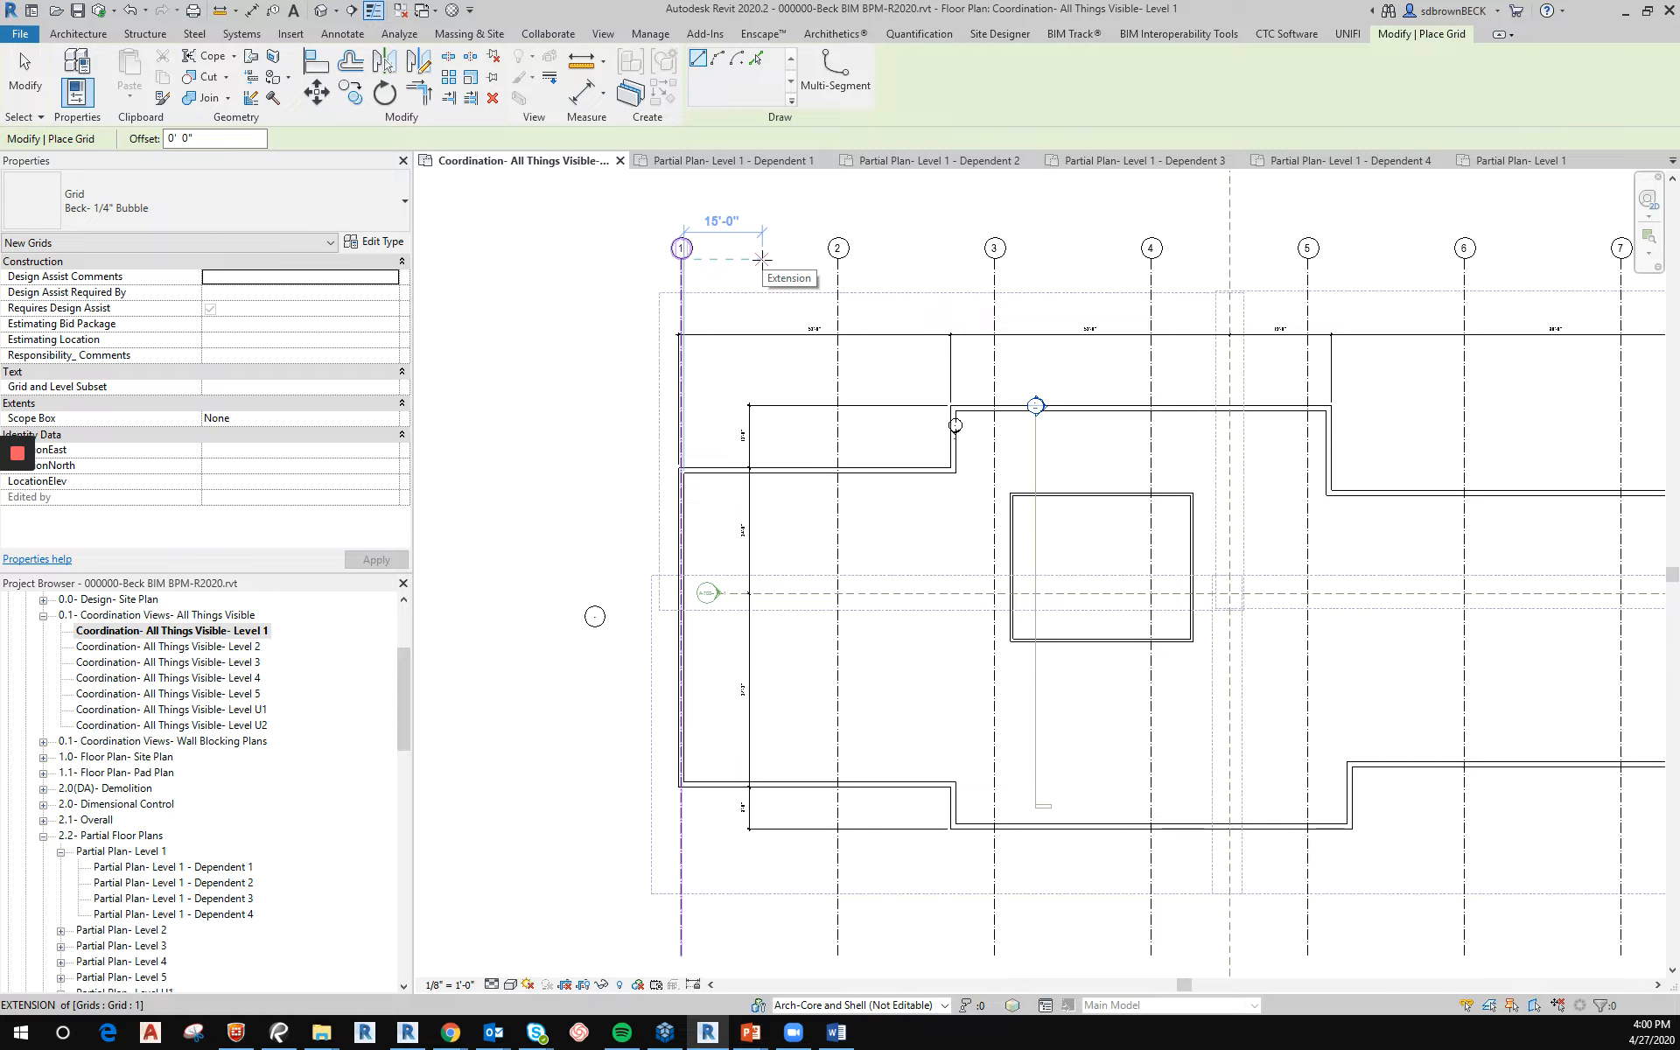
pyautogui.click(761, 259)
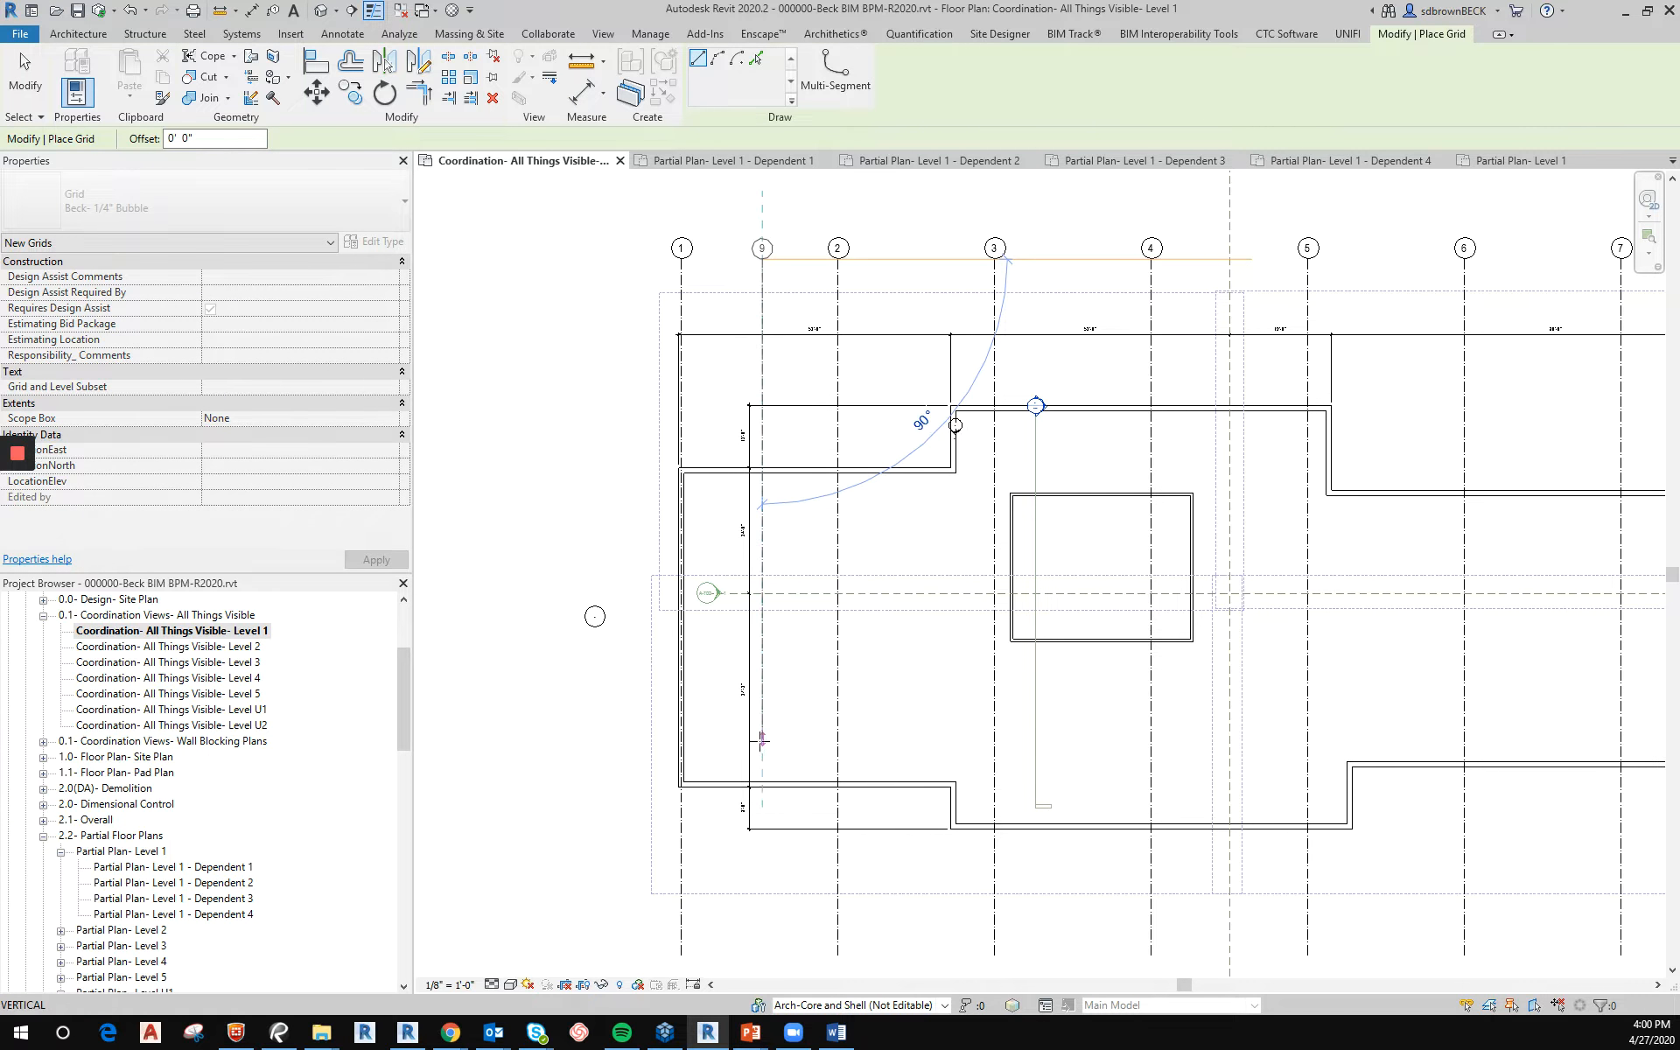
pyautogui.moveTo(855, 758); pyautogui.dragTo(841, 616, button='middle')
pyautogui.click(757, 813)
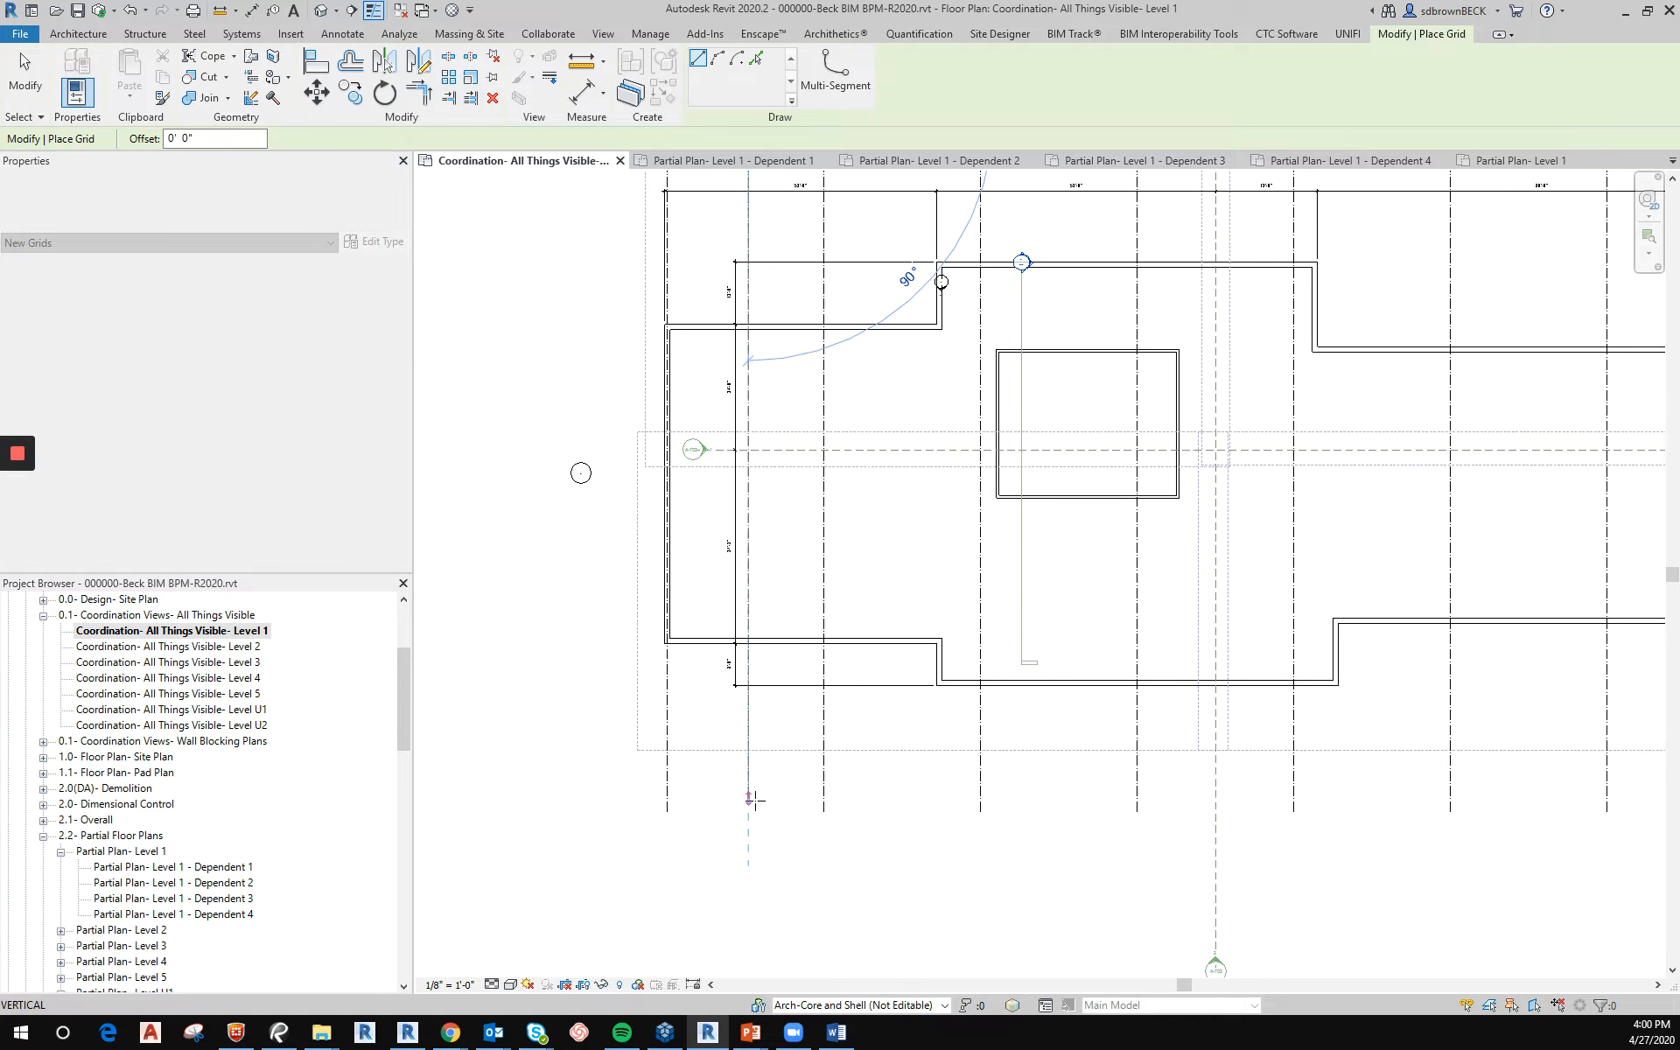
pyautogui.moveTo(832, 709); pyautogui.dragTo(845, 949, button='middle')
pyautogui.press('Escape')
# Renumber the new grid between grids 1 and 2 as 1.5.
pyautogui.scroll(3, 775, 350)
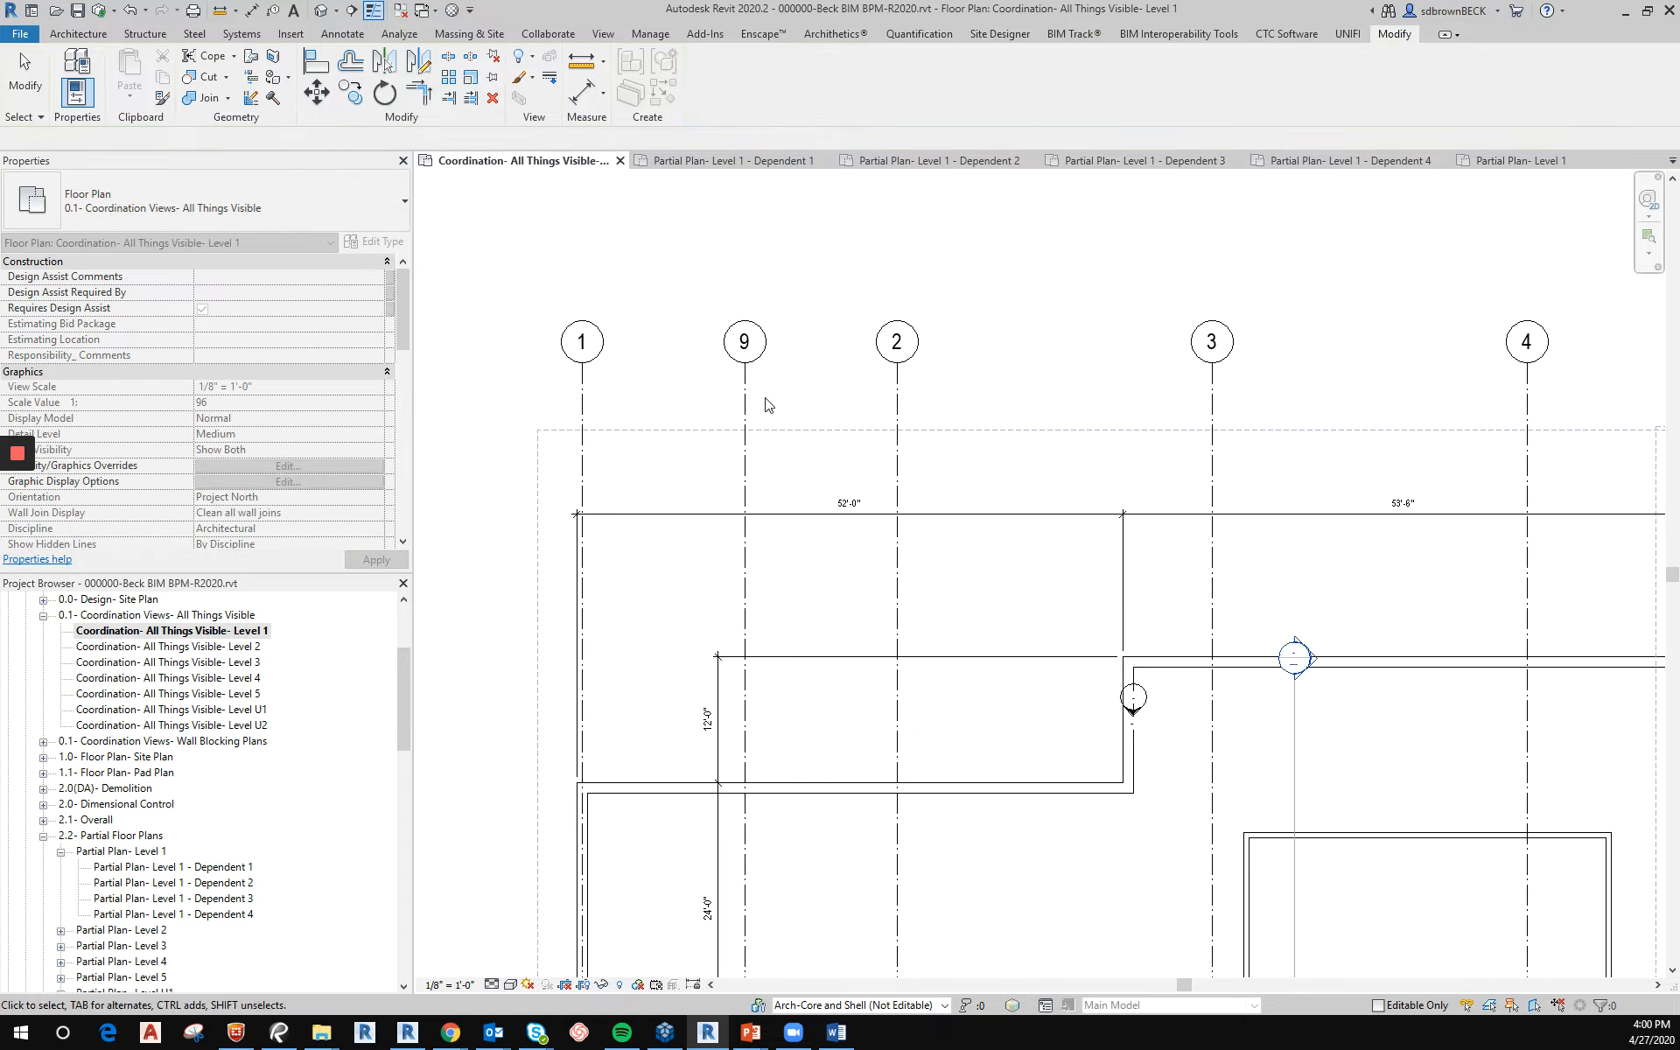
pyautogui.click(736, 342)
pyautogui.click(736, 339)
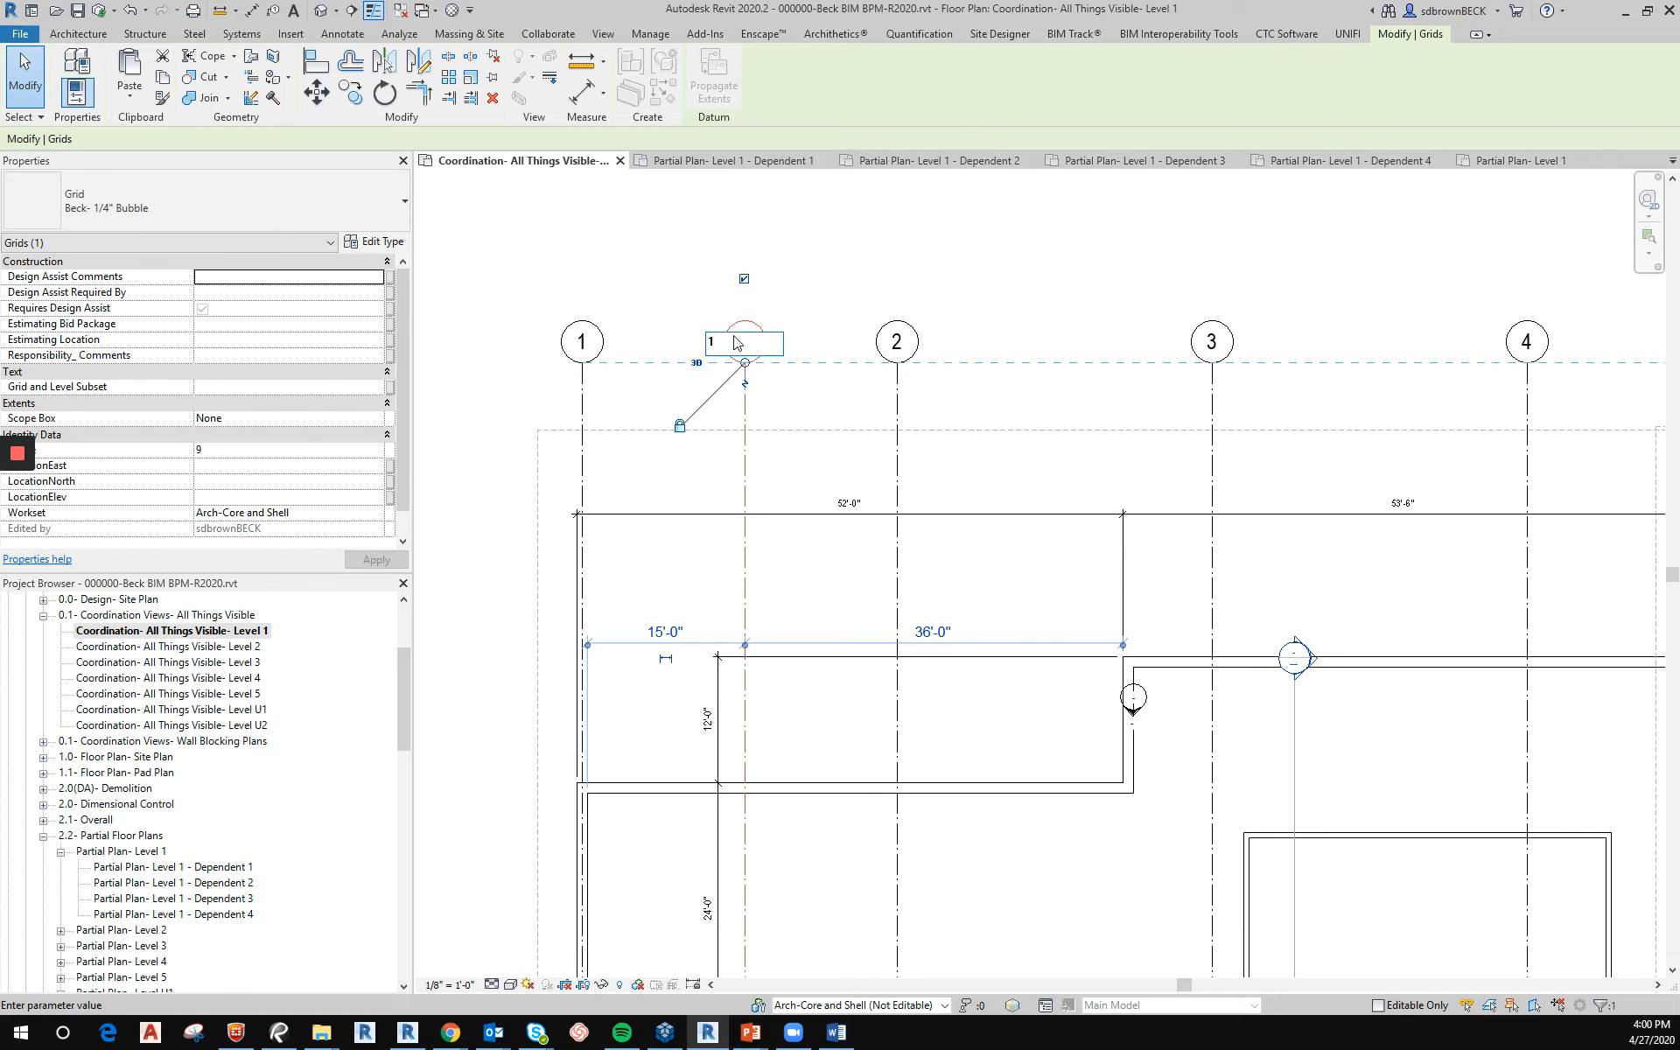
pyautogui.press('Return')
pyautogui.scroll(-2, 741, 327)
pyautogui.click(764, 366)
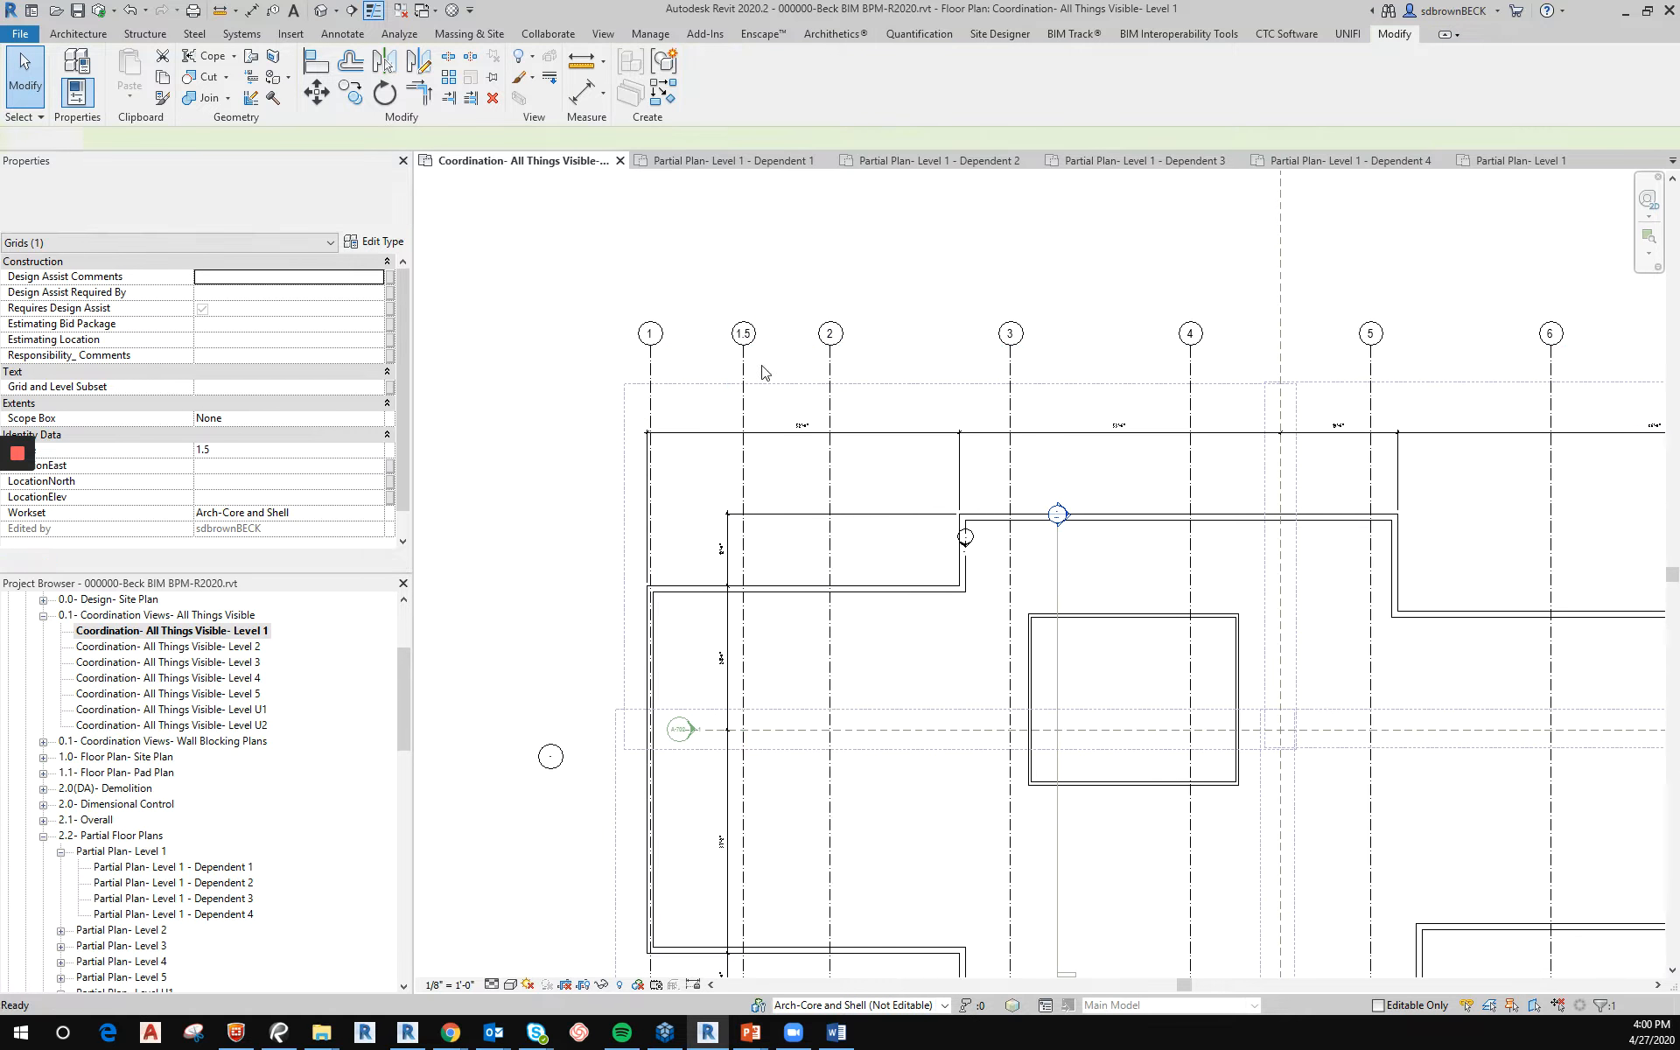
# Copy grid 1.5 east to a position about midway between grids 3 and 4.
pyautogui.click(746, 382)
pyautogui.click(742, 411)
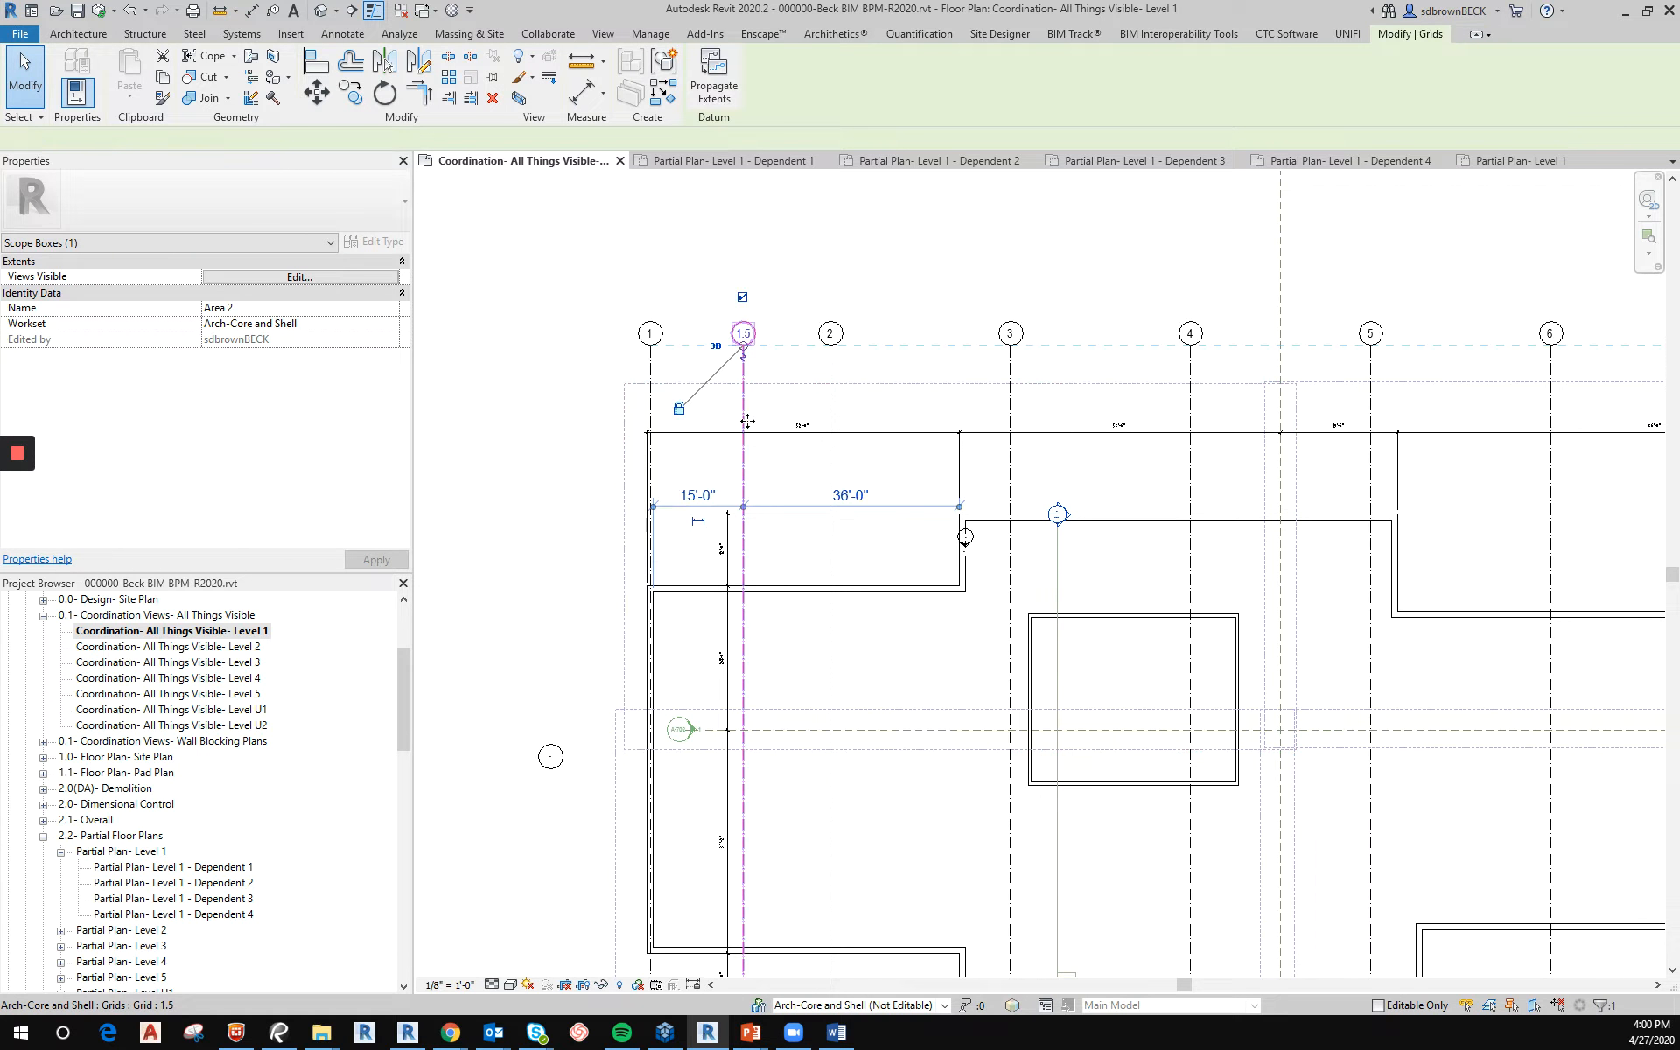
pyautogui.keyDown('ctrl'); pyautogui.moveTo(744, 419); pyautogui.dragTo(1099, 432); pyautogui.keyUp('ctrl')
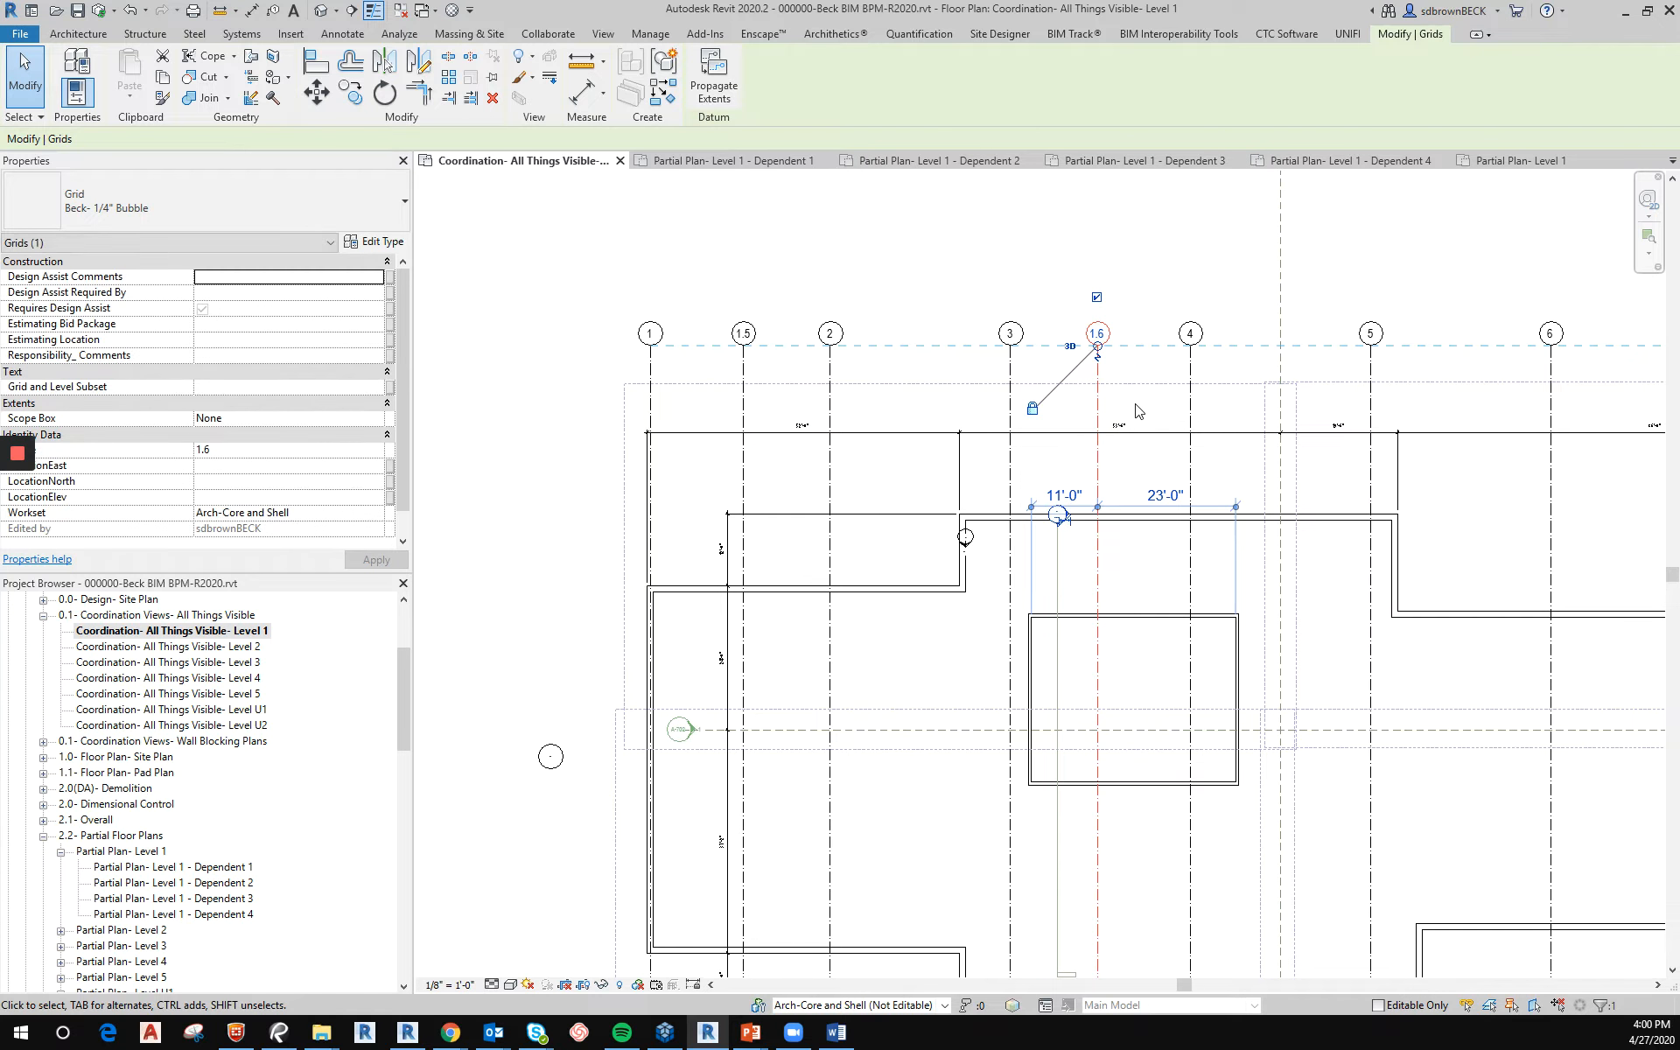
# Add an aligned dimension above the grid bubbles between grid 3 and the copied grid to its east.
pyautogui.press('d')
pyautogui.press('i')
pyautogui.click(1098, 415)
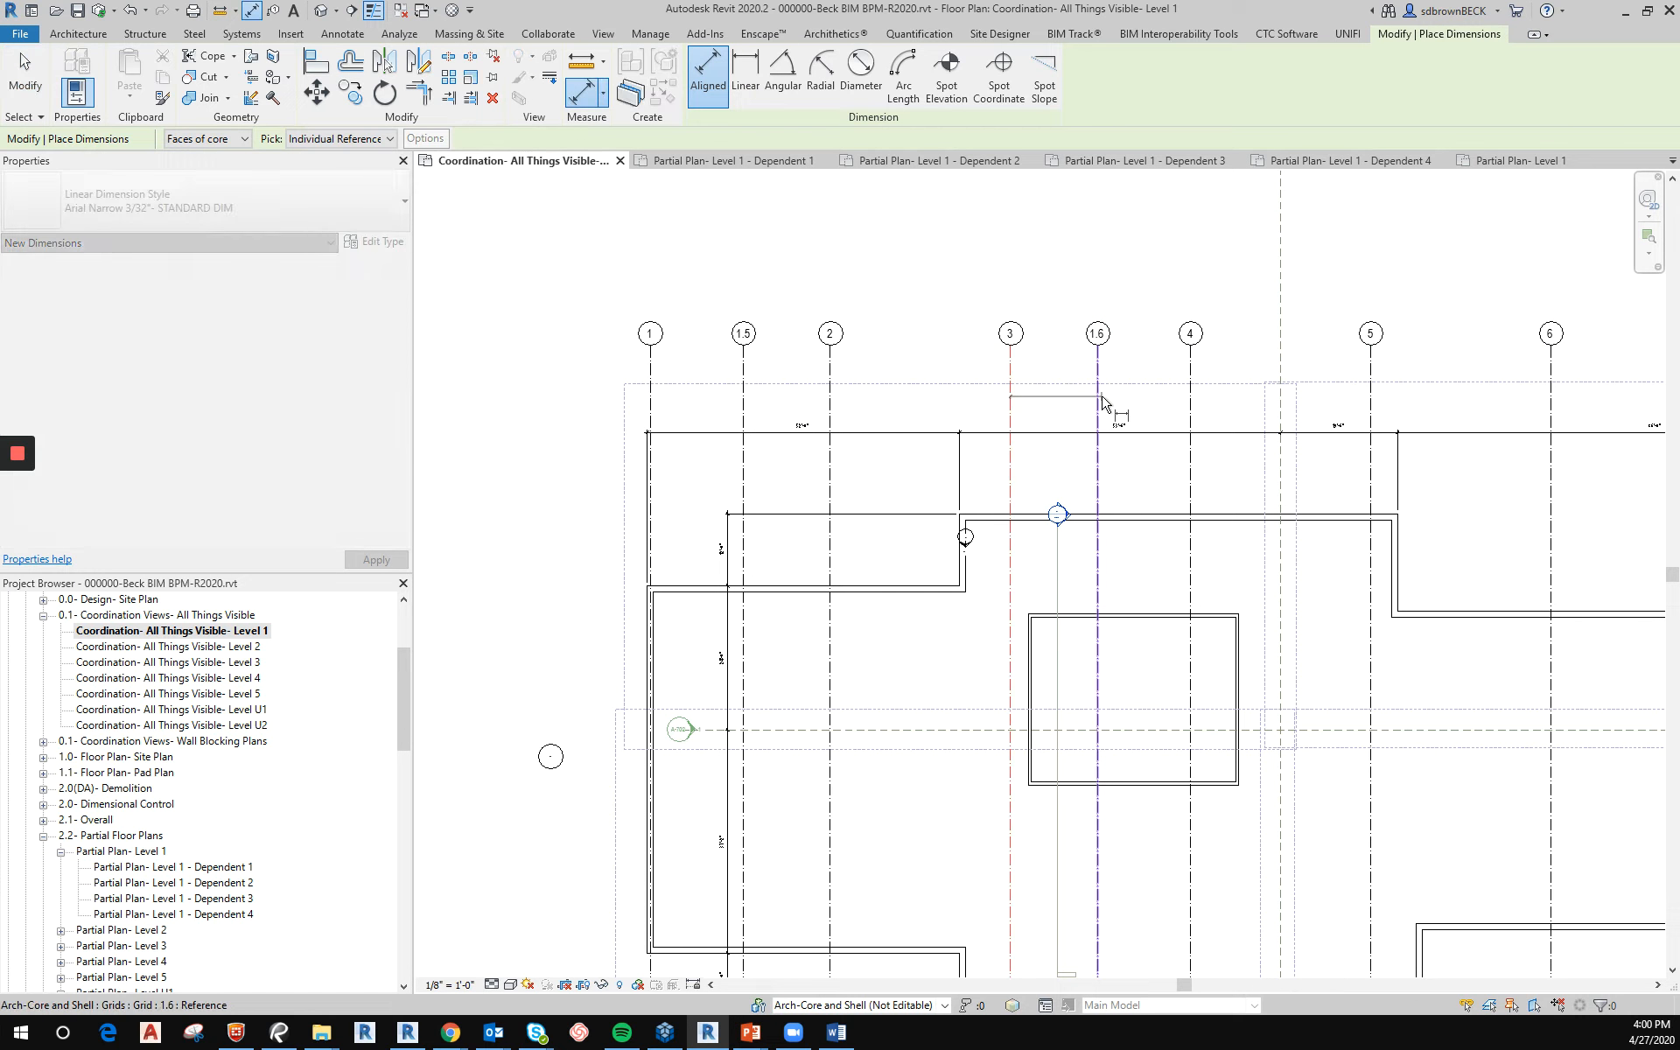
pyautogui.click(1059, 245)
pyautogui.press('Escape')
pyautogui.press('Escape')
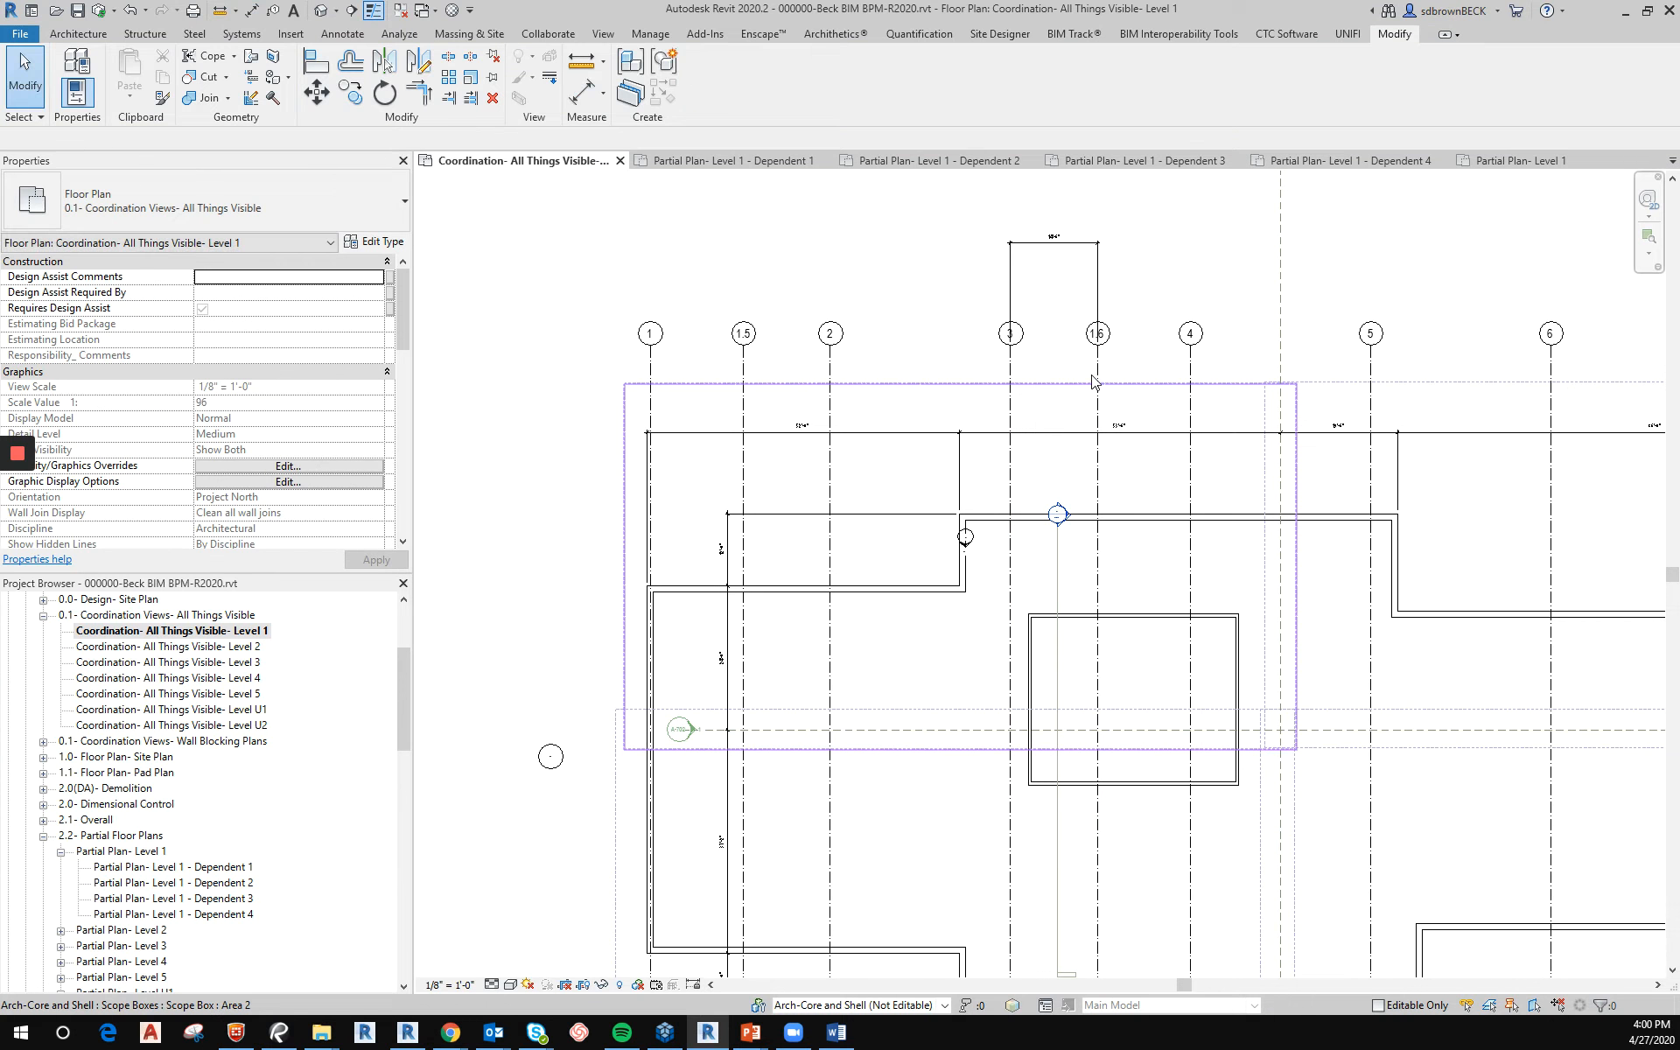
# Renumber the copied grid between grids 3 and 4 as 1.3.
pyautogui.click(1098, 372)
pyautogui.click(1069, 333)
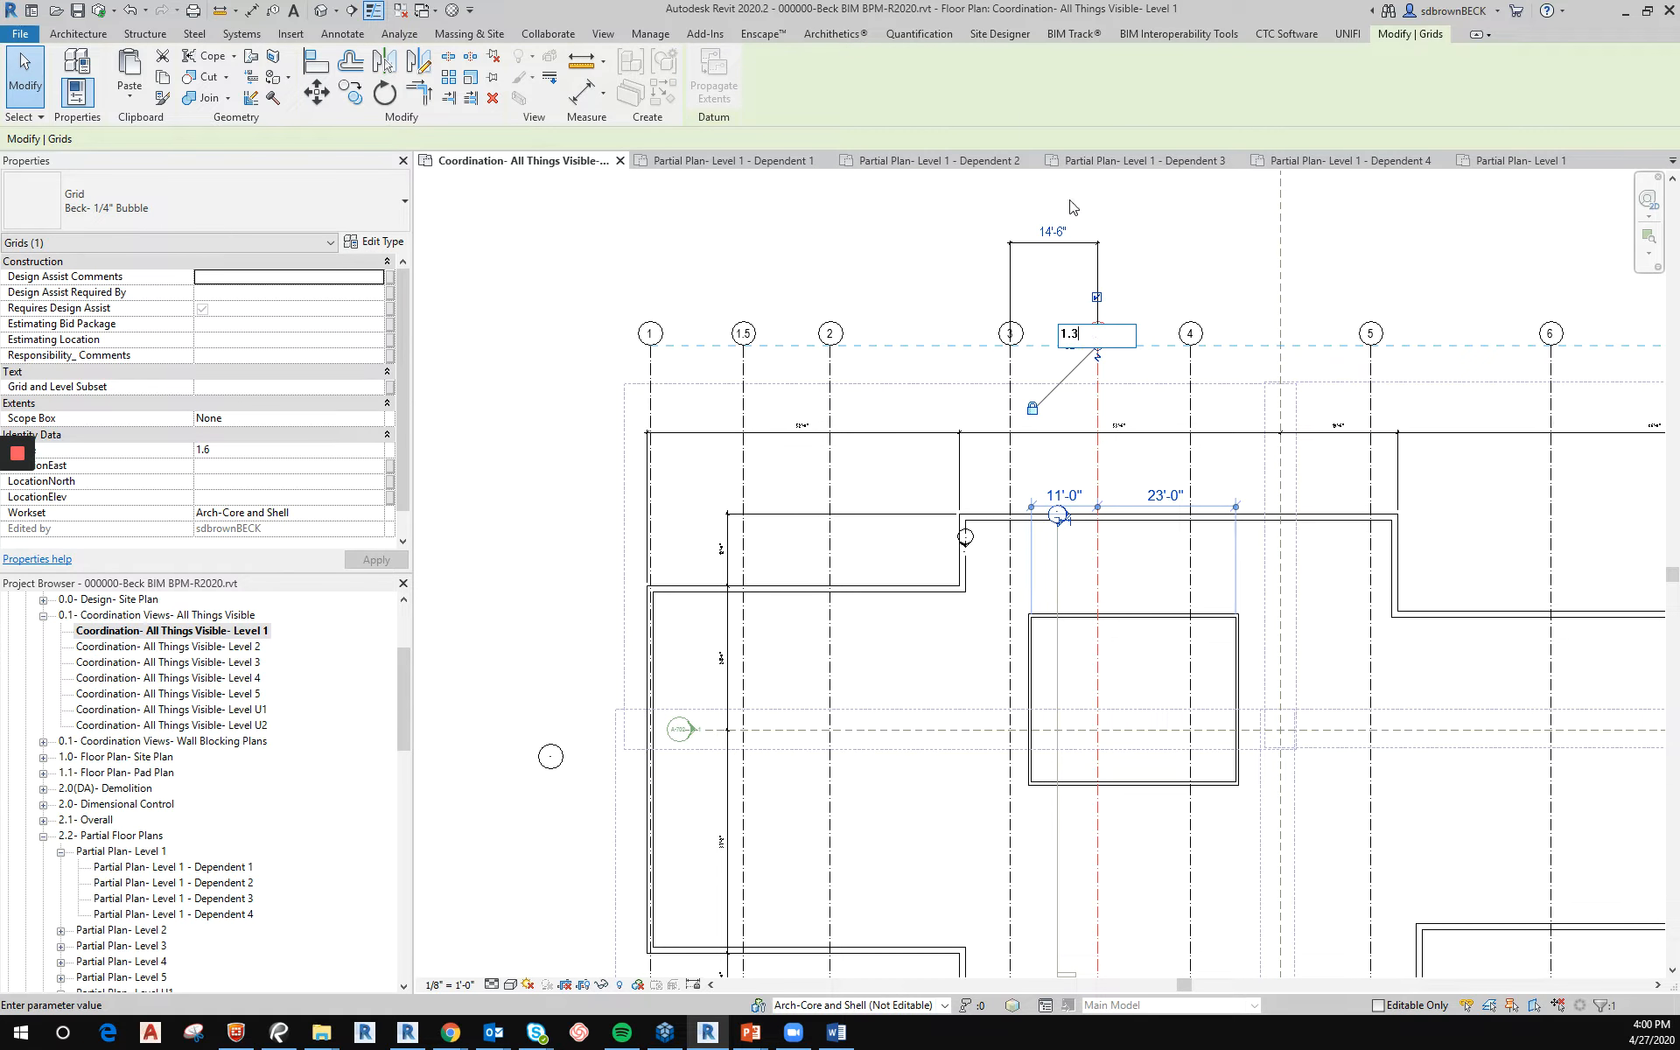
pyautogui.write('1.3')
pyautogui.press('Return')
# Set the copied grid's distance from grid 3 to 10 feet and delete the temporary aligned dimension.
pyautogui.click(1053, 229)
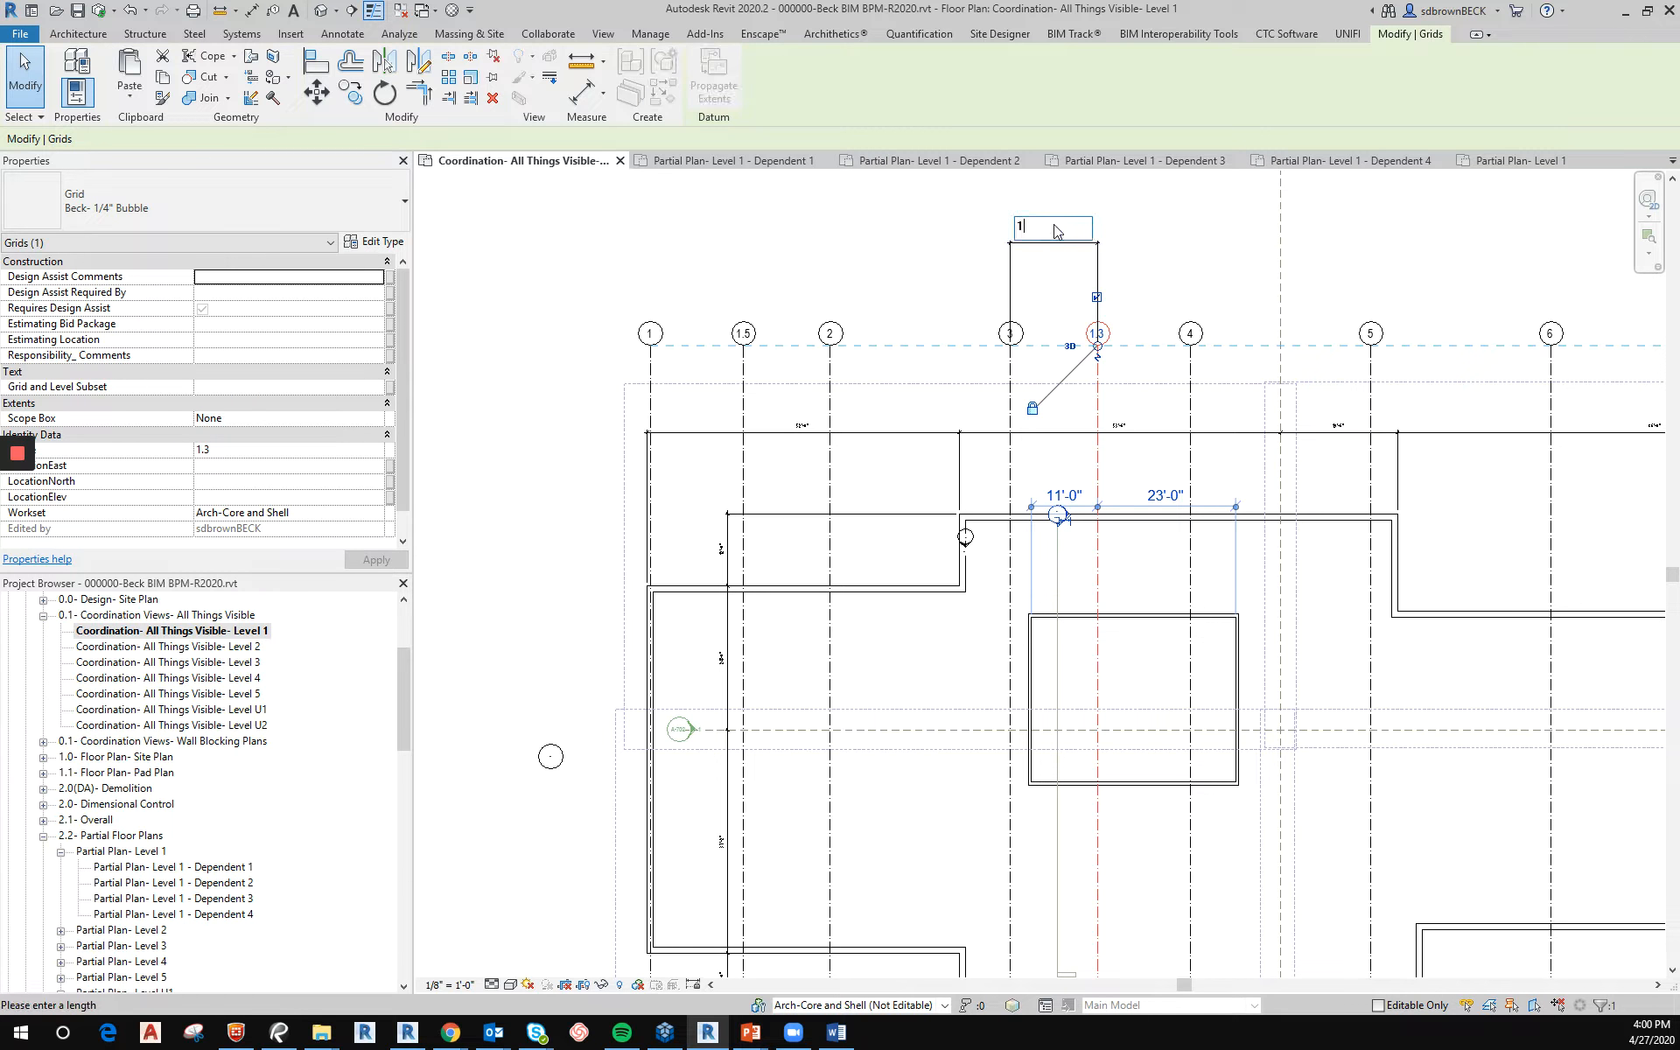
pyautogui.press('Return')
pyautogui.press('Escape')
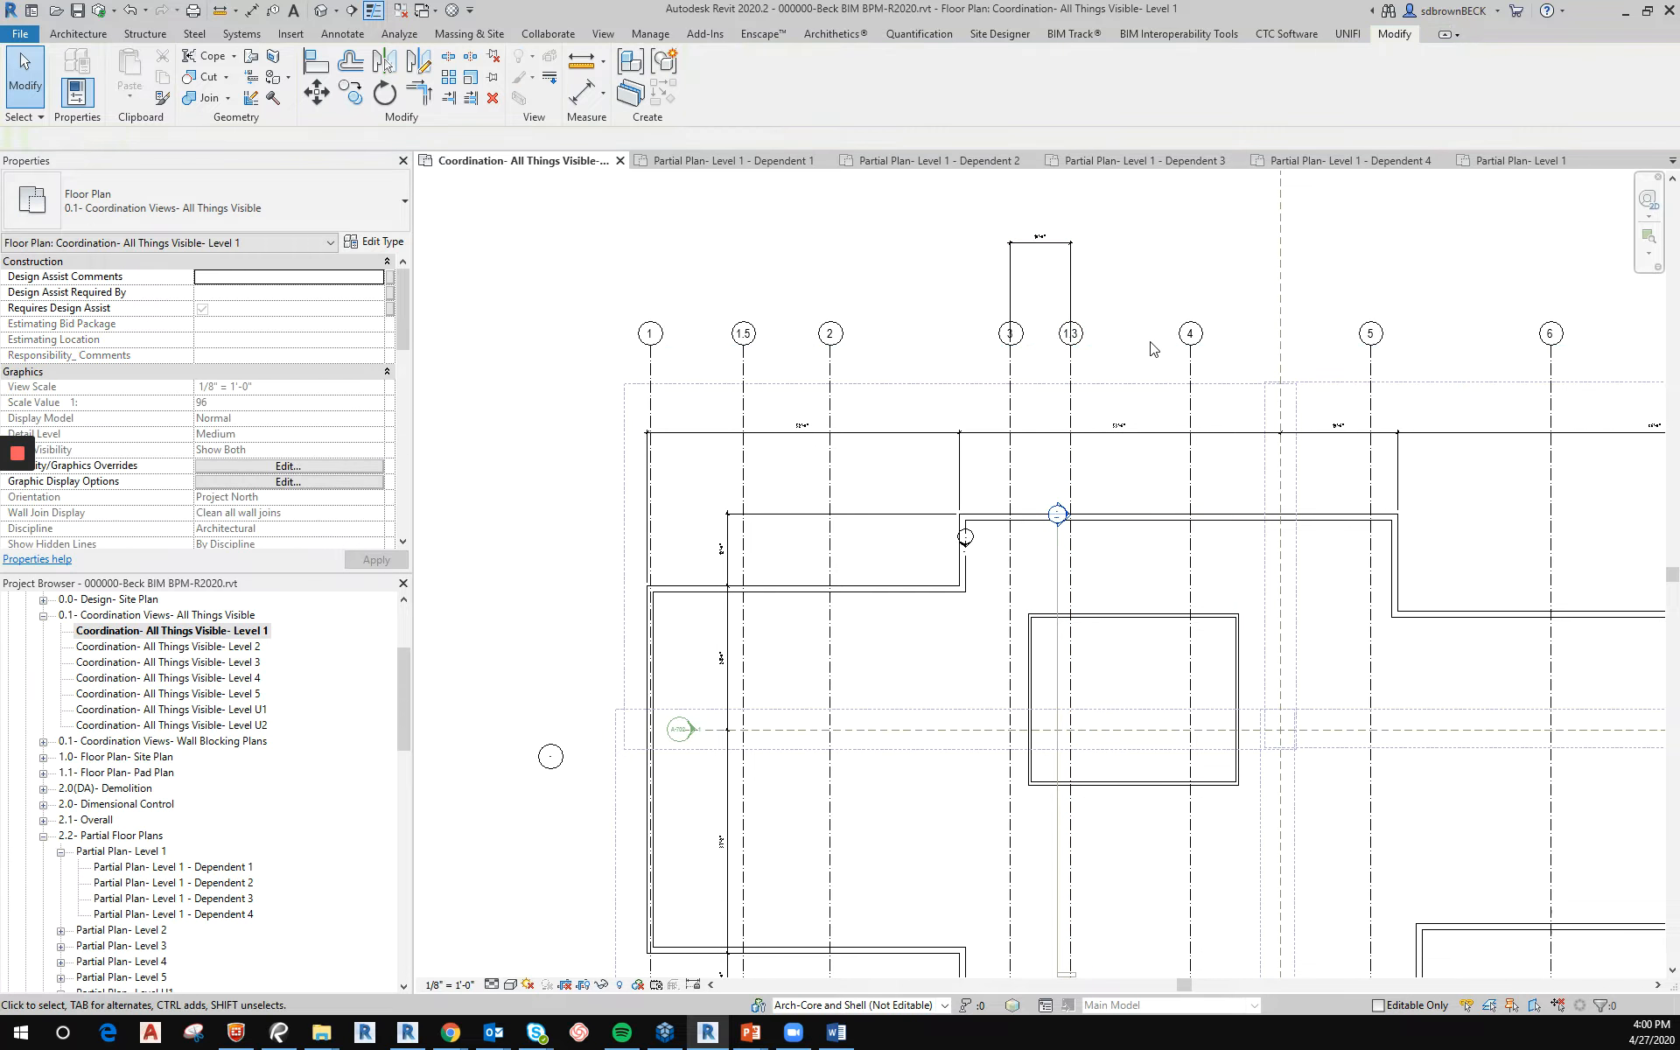
pyautogui.click(1056, 251)
pyautogui.press('Escape')
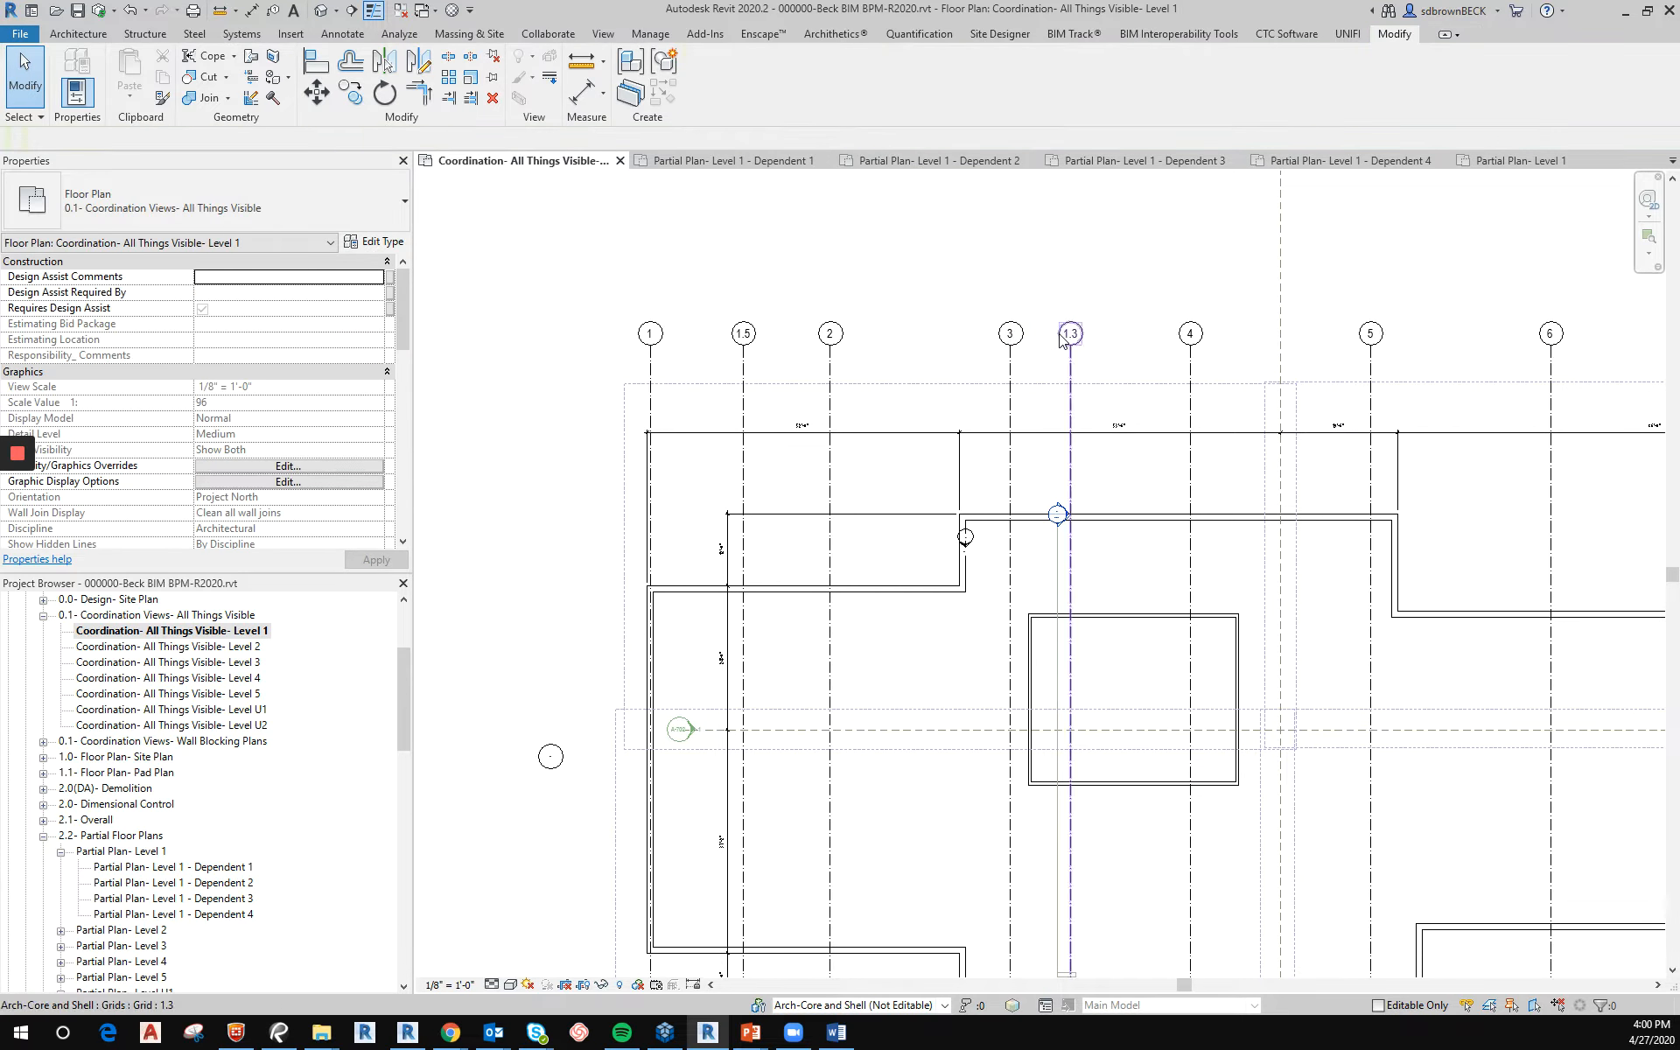
# Renumber the intermediate grid between grids 3 and 4 as 3.3.
pyautogui.click(1069, 354)
pyautogui.click(1070, 333)
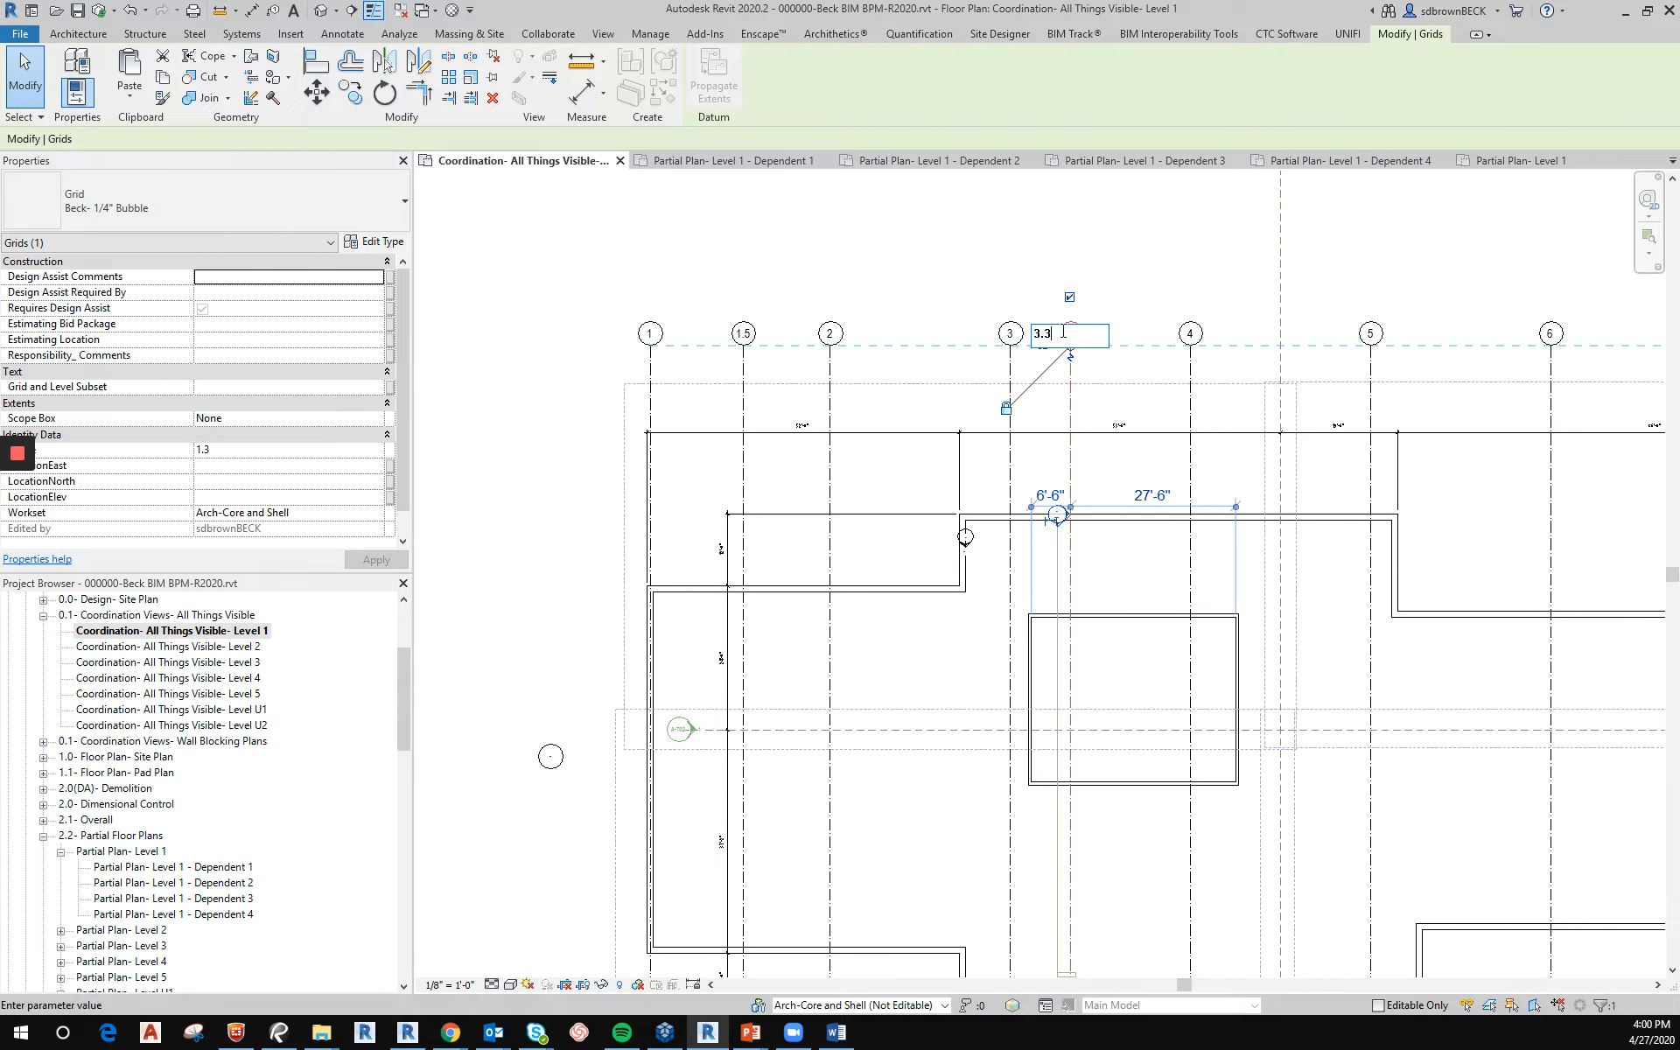
pyautogui.write('3.3')
pyautogui.press('Return')
pyautogui.press('Escape')
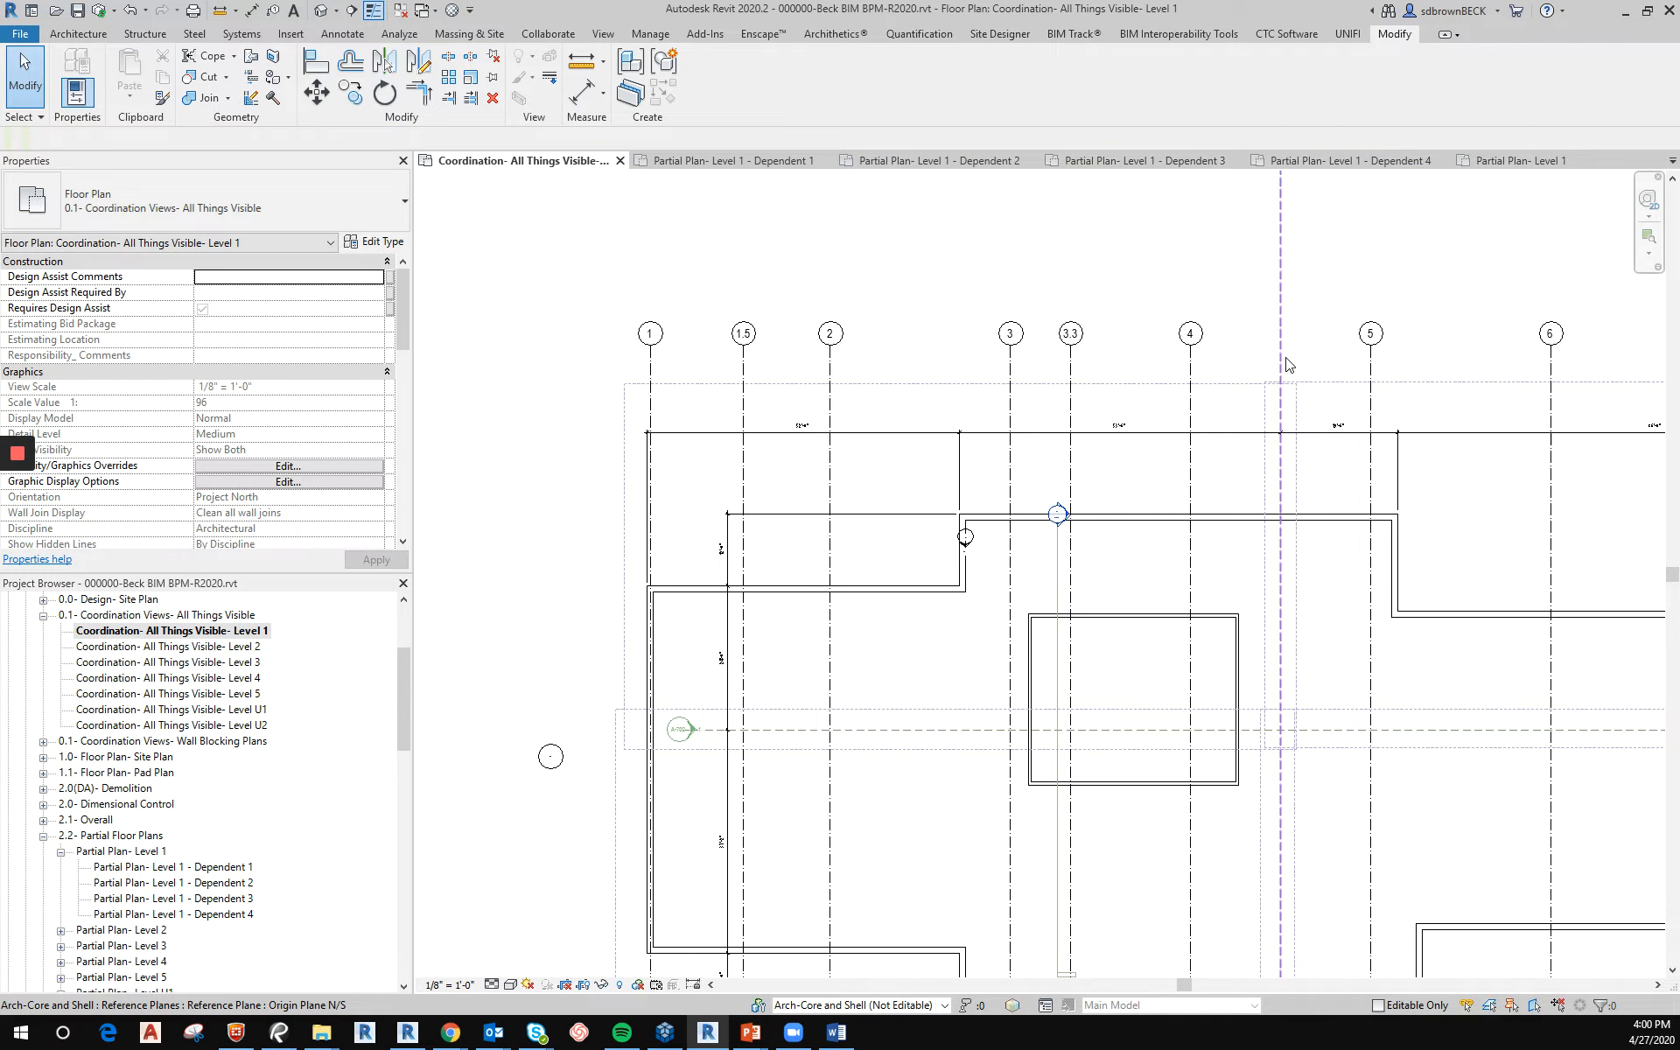
# Draw a horizontal grid across the whole building, about 9 feet north of the northernmost exterior wall.
pyautogui.scroll(-3, 1286, 363)
pyautogui.scroll(3, 914, 275)
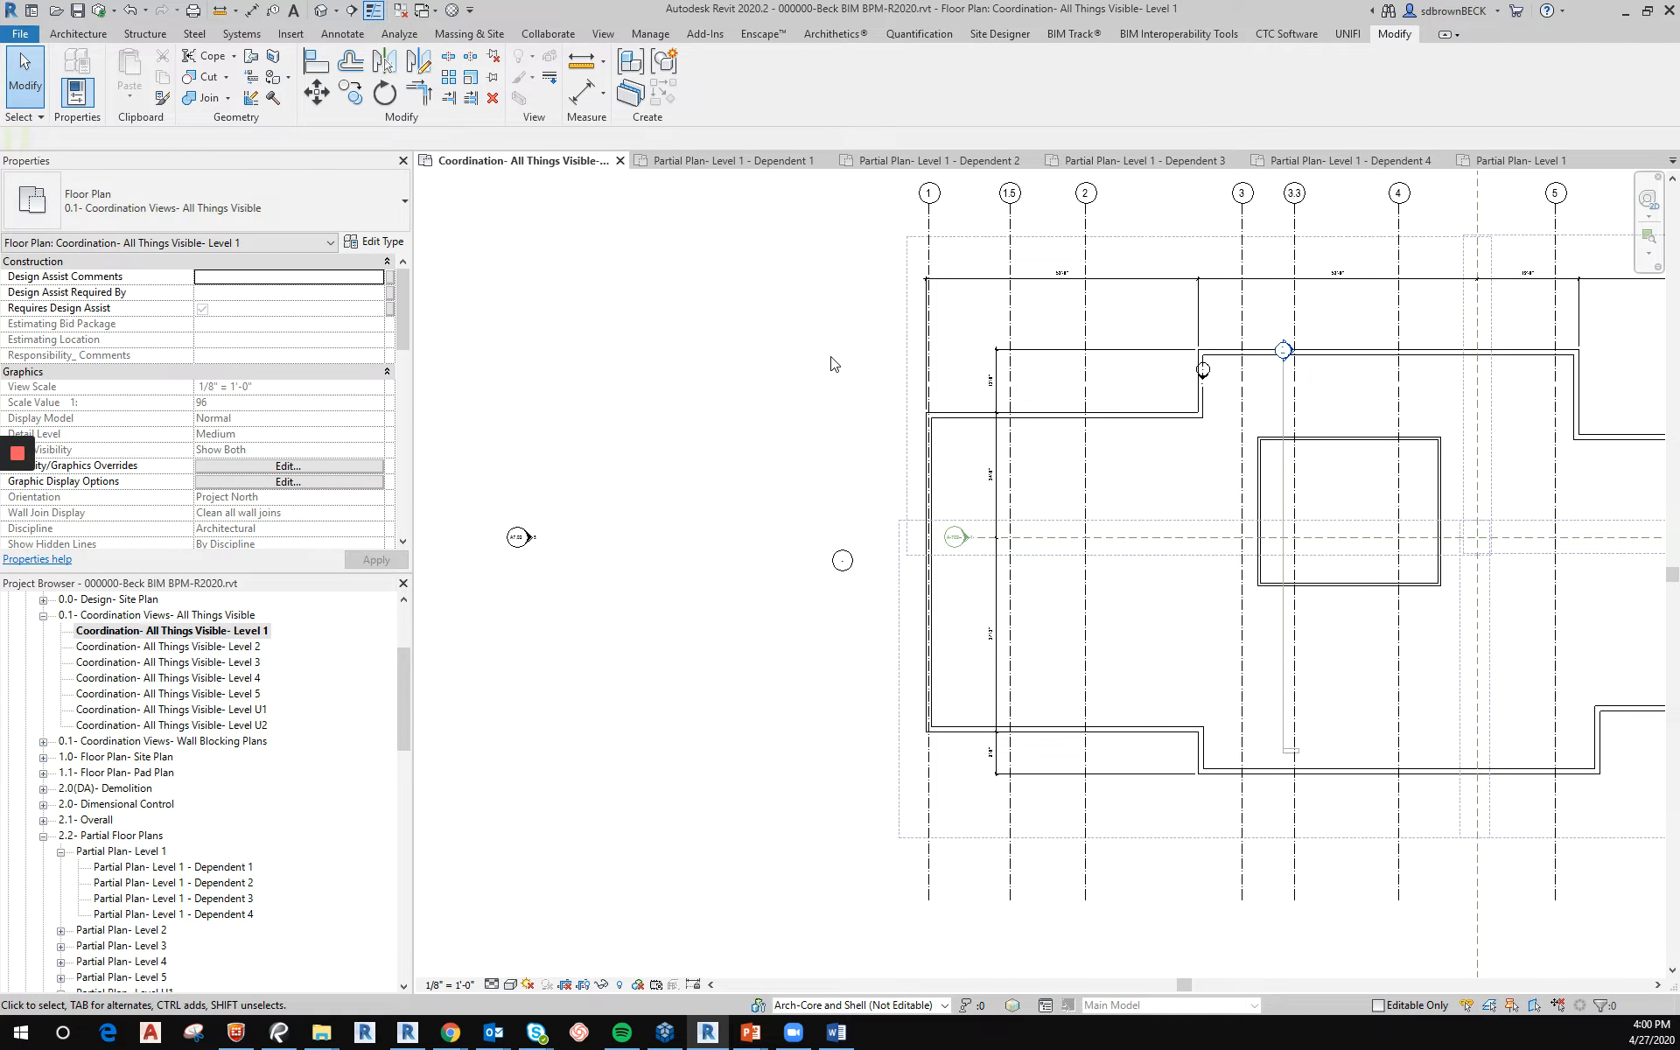
pyautogui.click(60, 35)
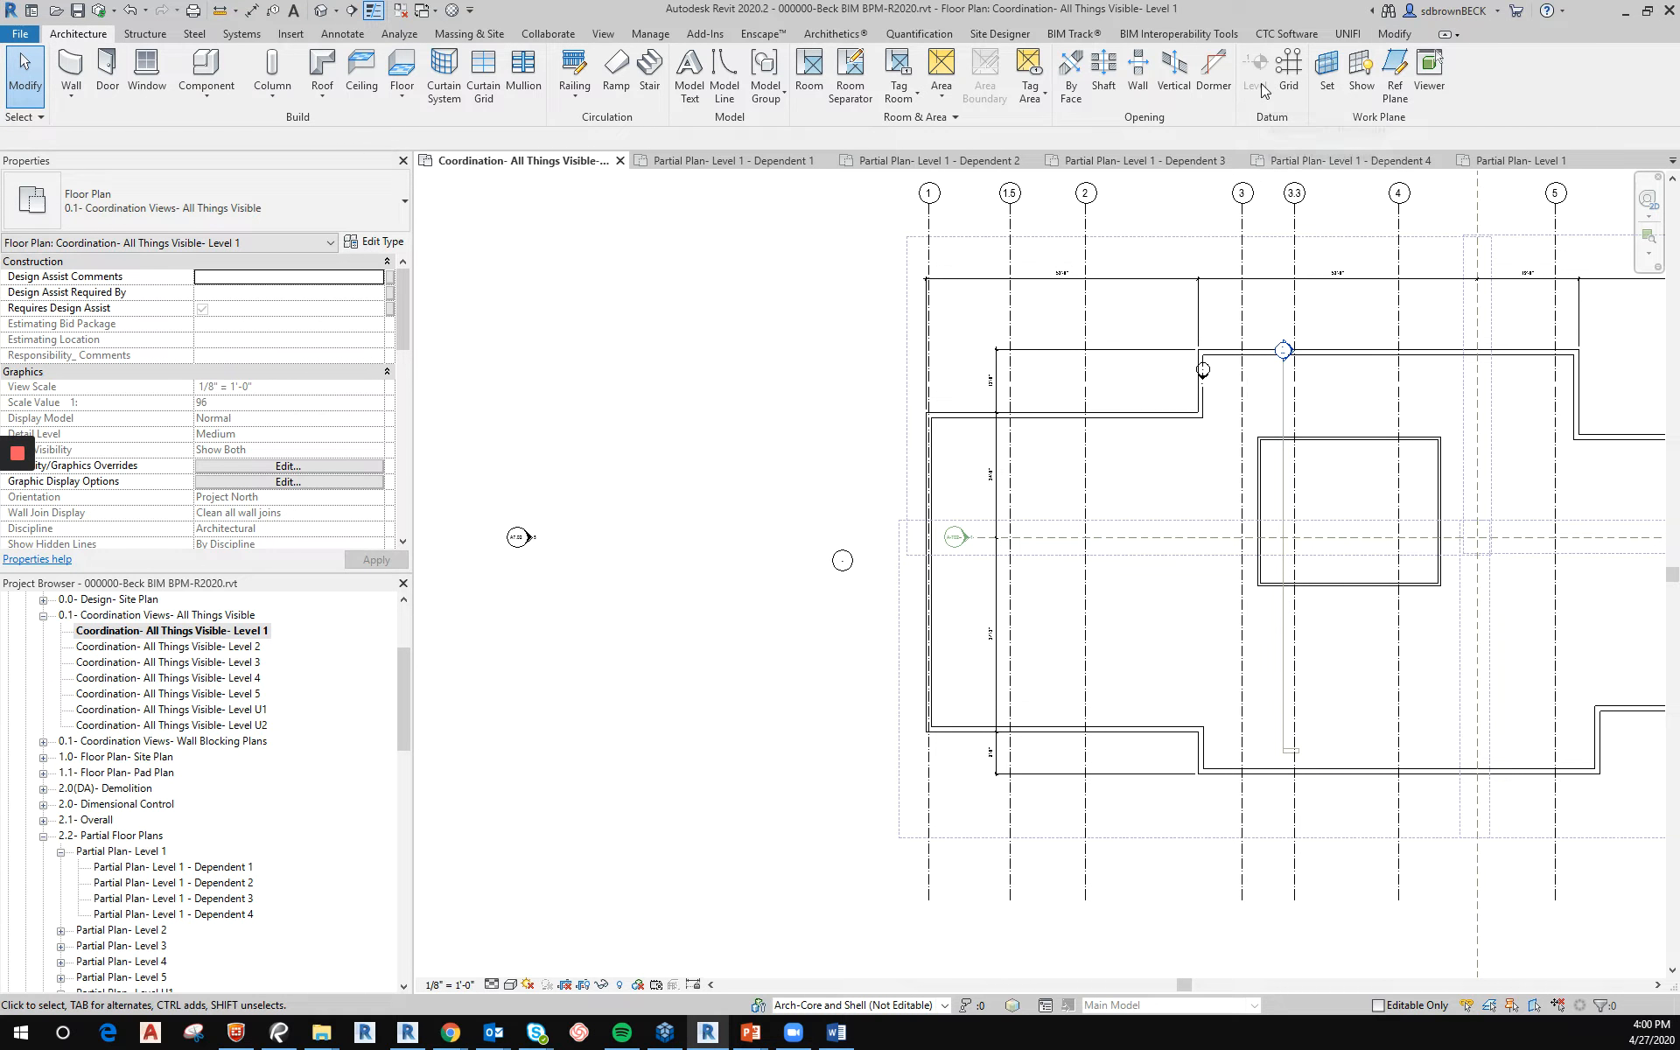
pyautogui.click(1287, 75)
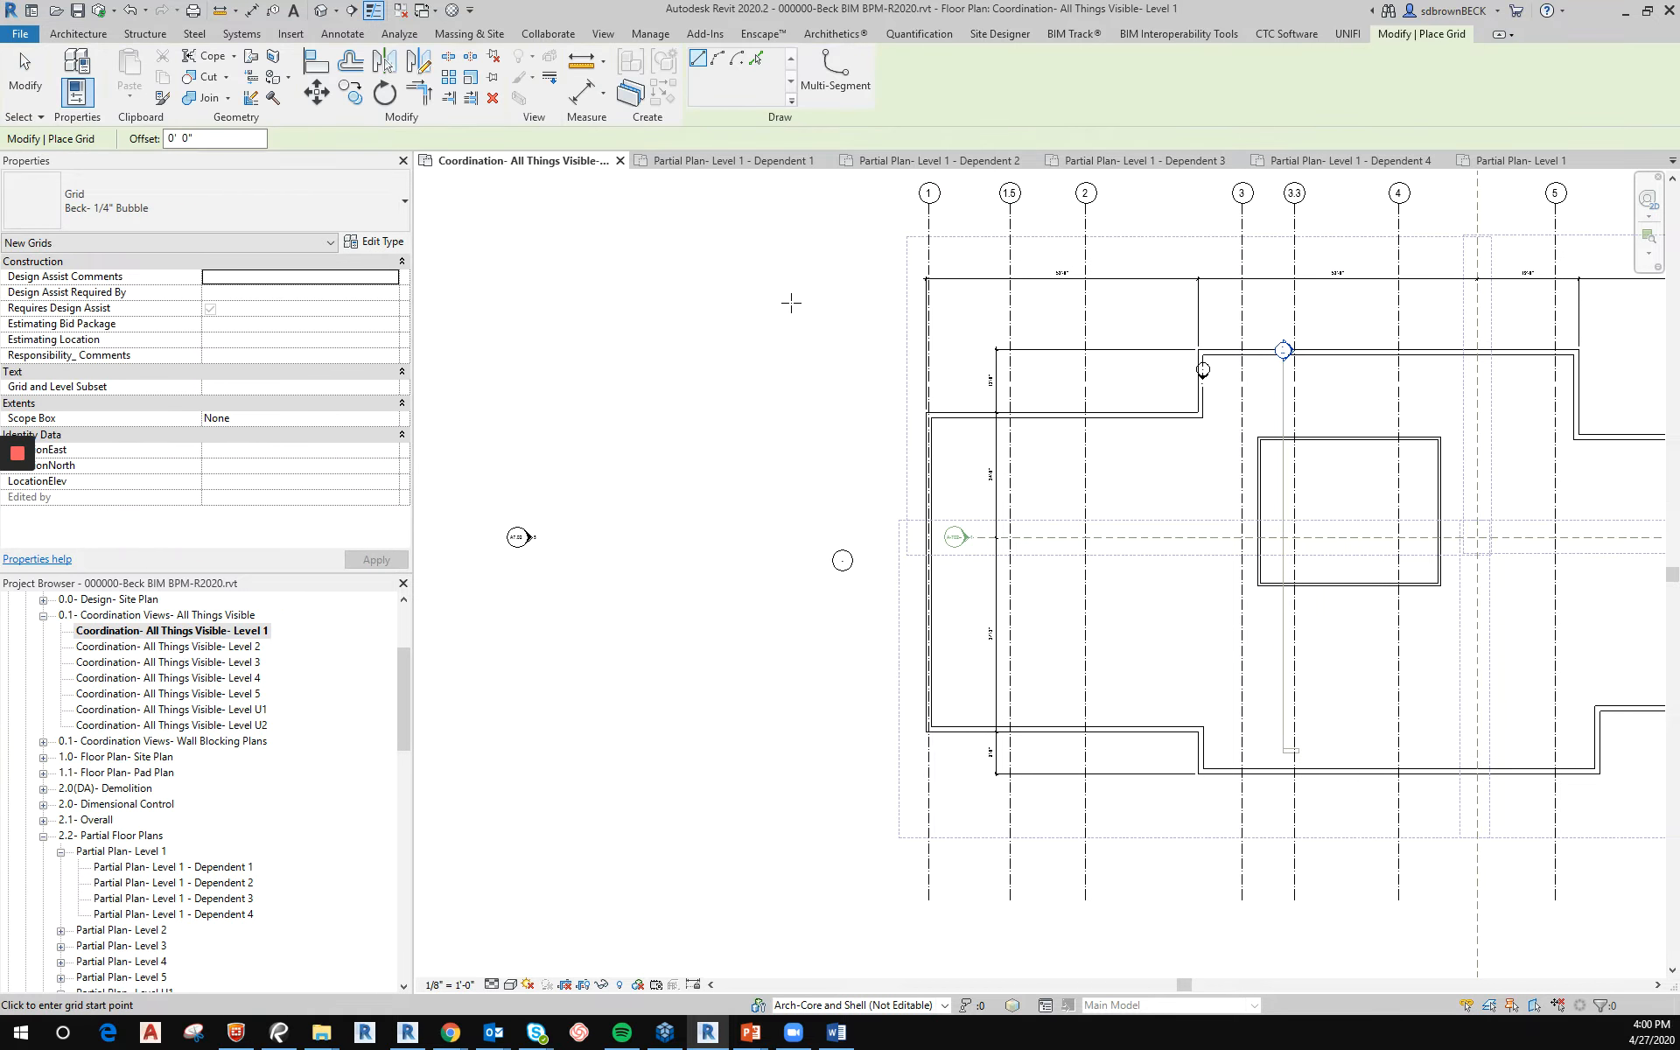
pyautogui.moveTo(1528, 322); pyautogui.dragTo(1041, 270, button='middle')
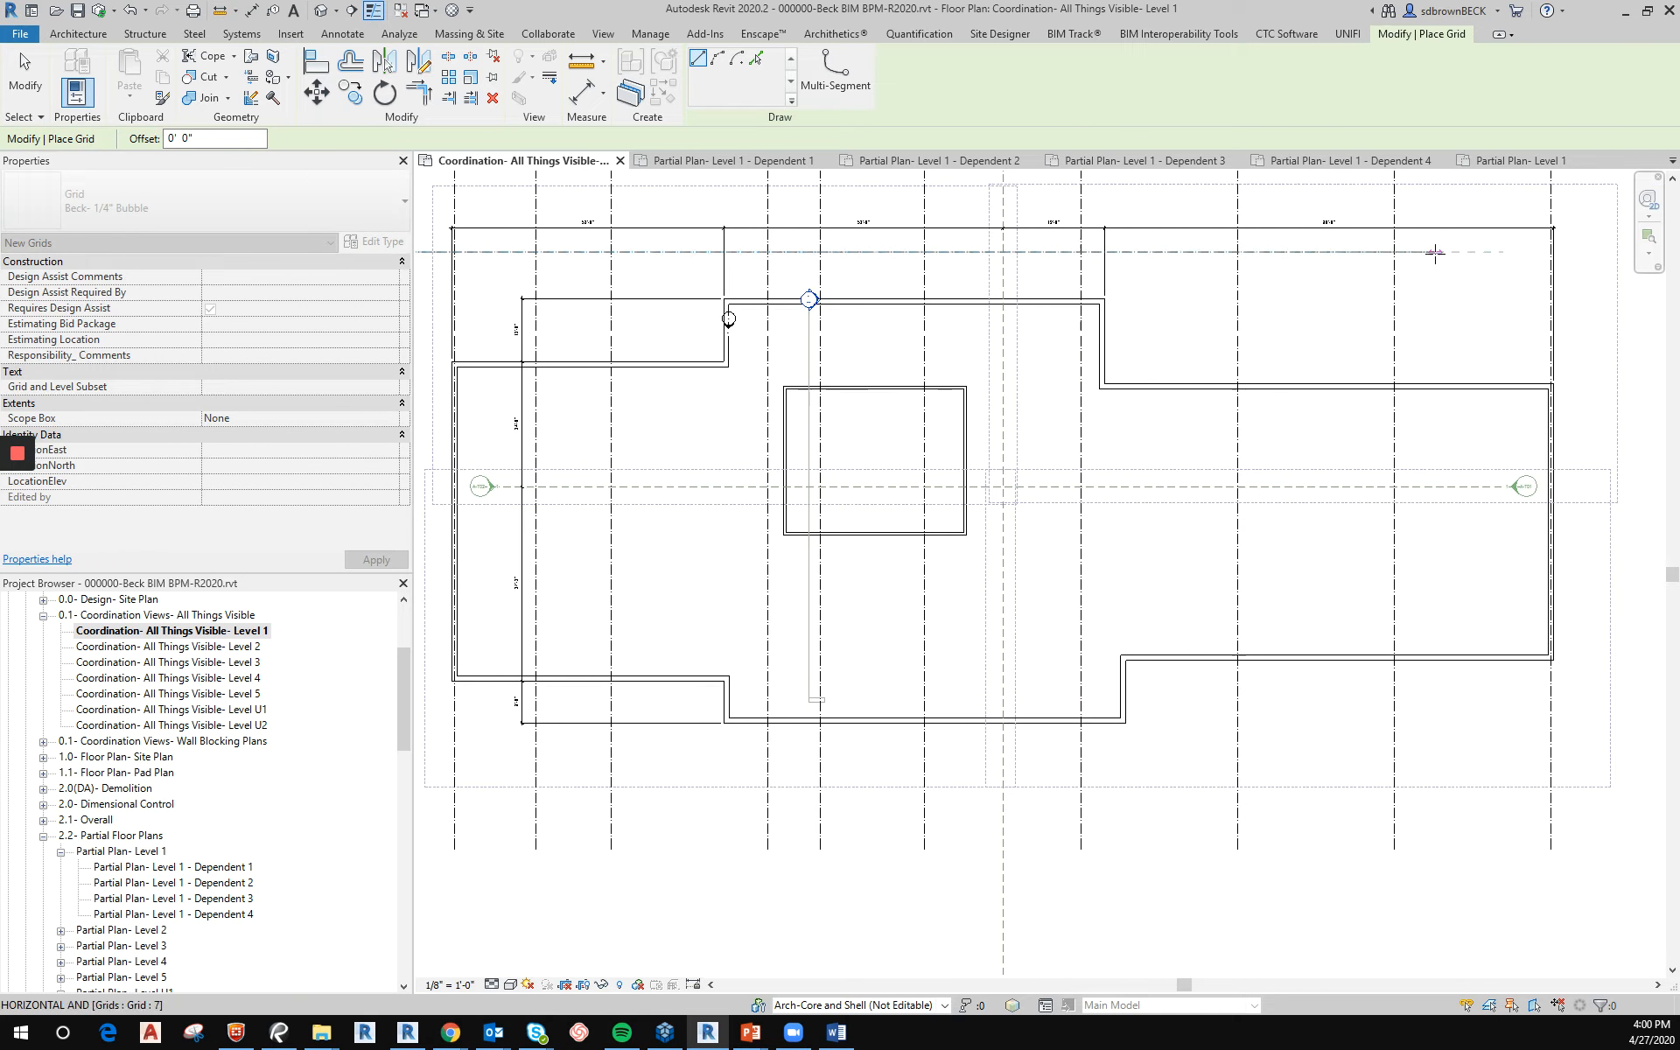
pyautogui.click(1600, 253)
pyautogui.scroll(-3, 1525, 319)
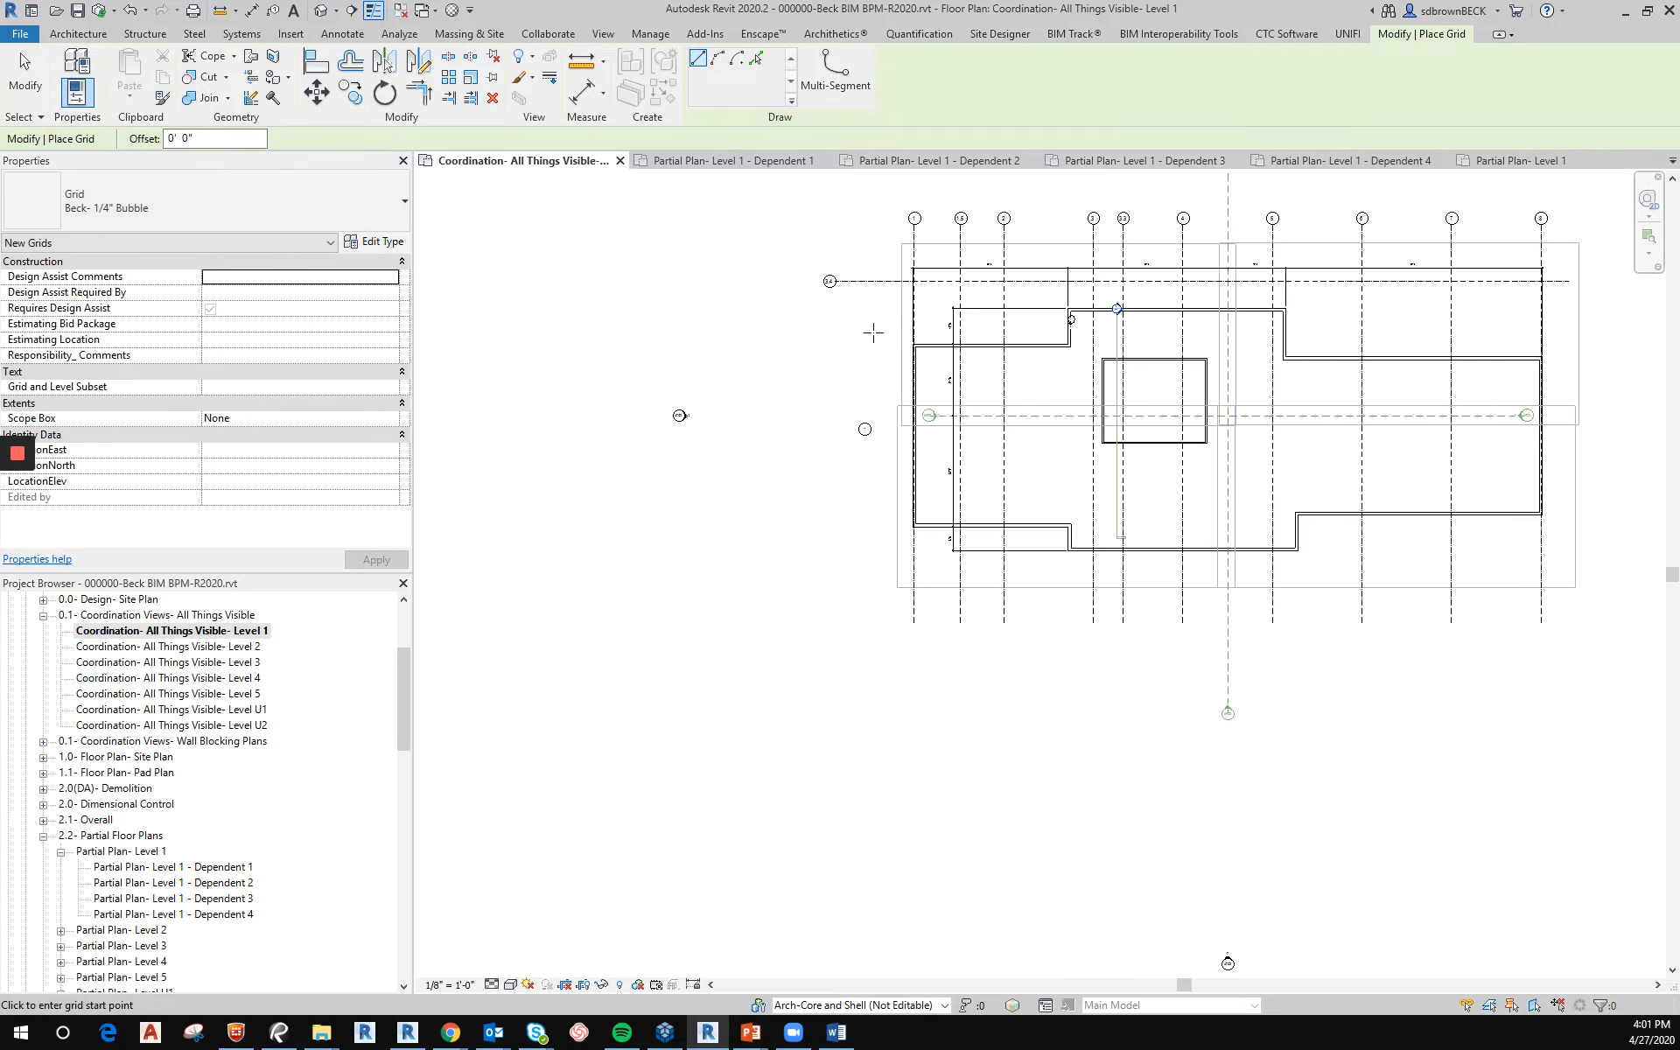
pyautogui.press('Escape')
pyautogui.press('Escape')
# Rename the horizontal grid as A.
pyautogui.scroll(3, 810, 318)
pyautogui.scroll(1, 810, 318)
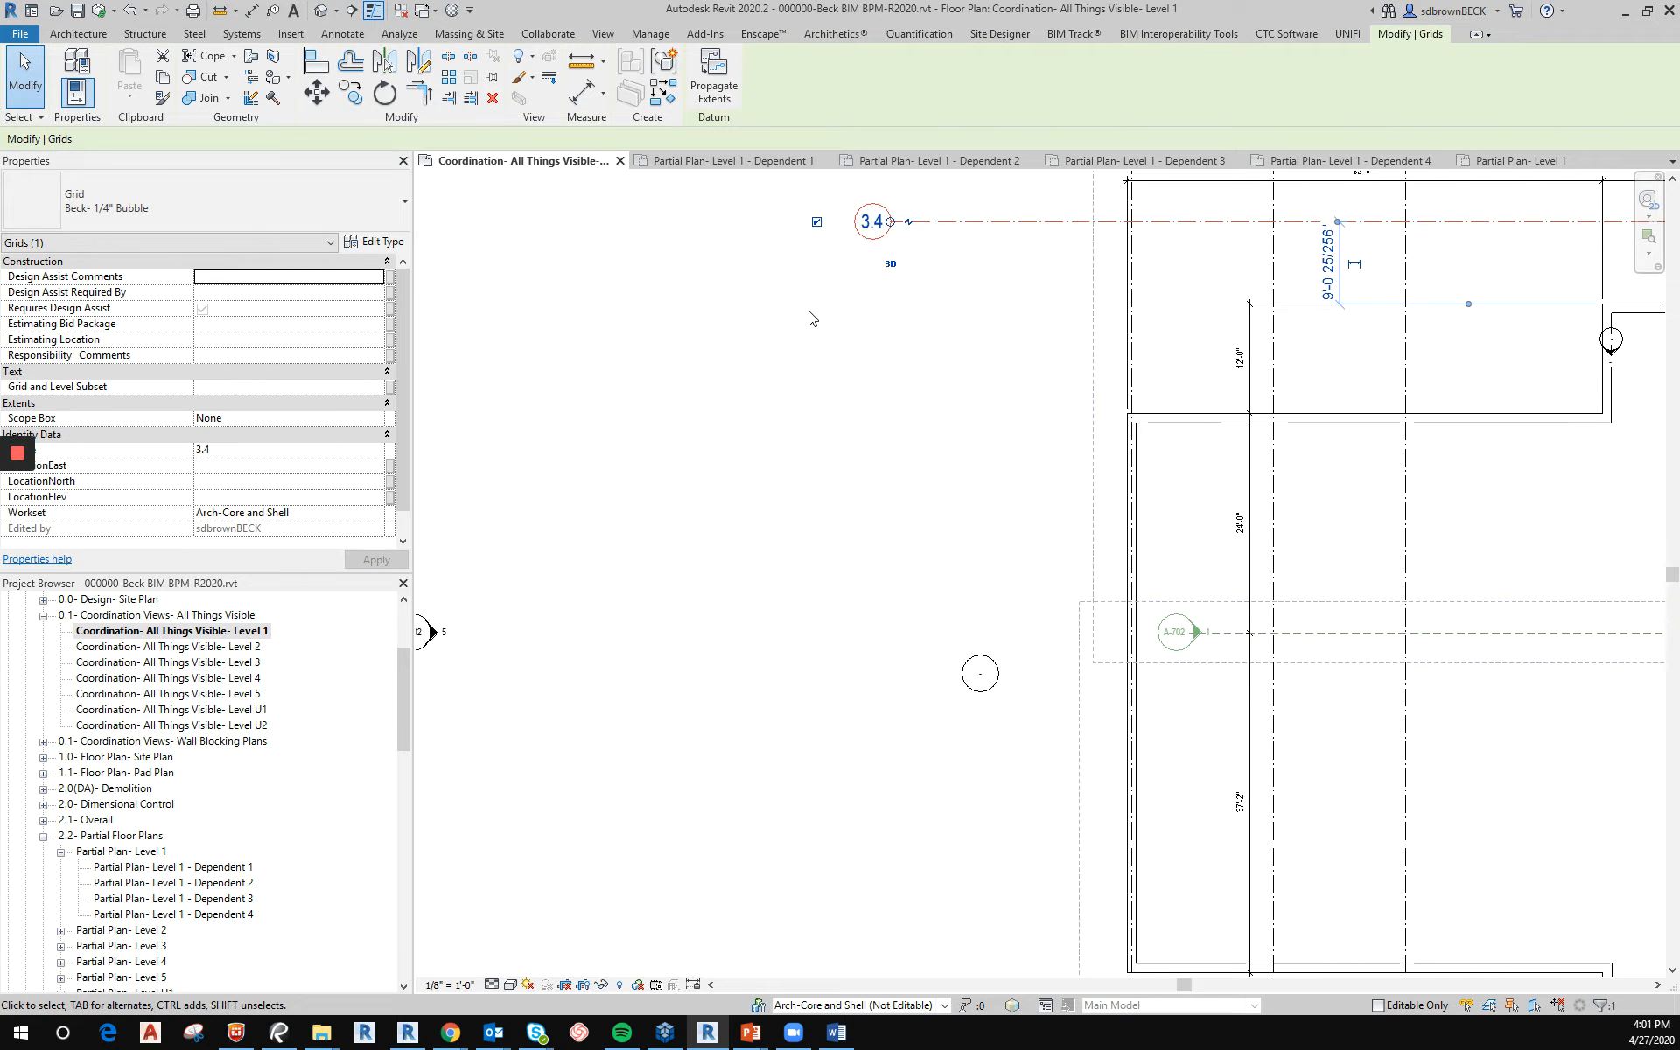
pyautogui.click(870, 222)
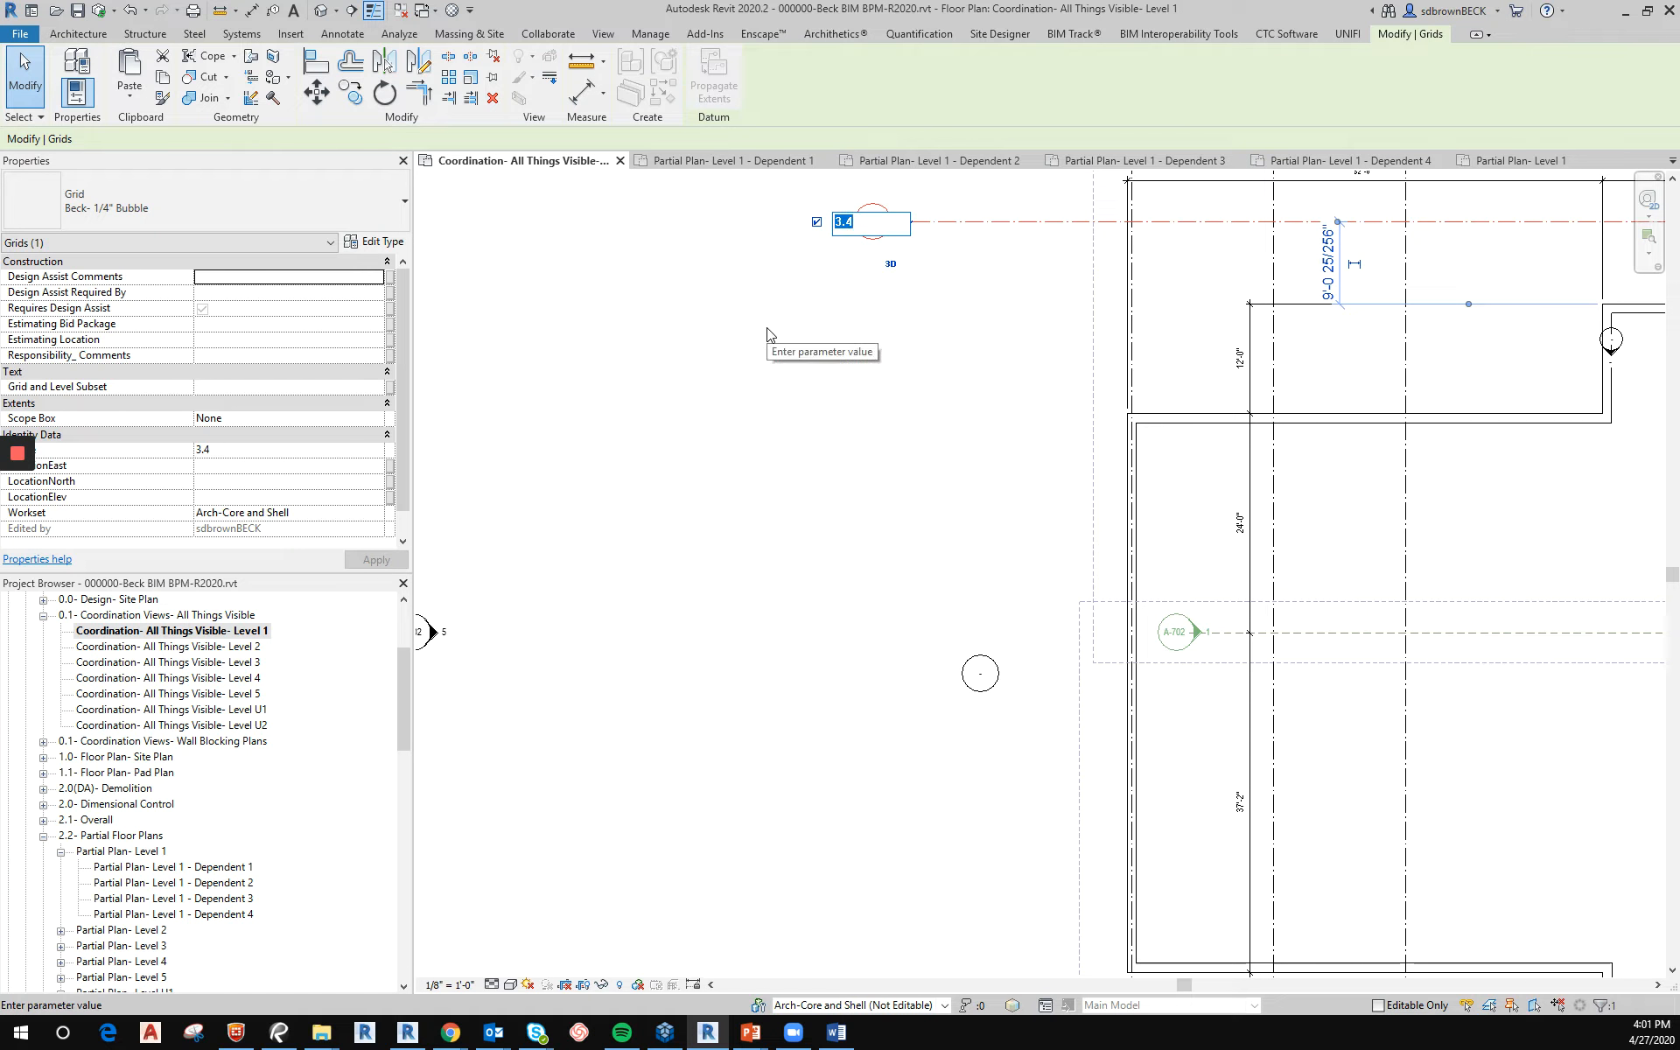
pyautogui.press('BackSpace')
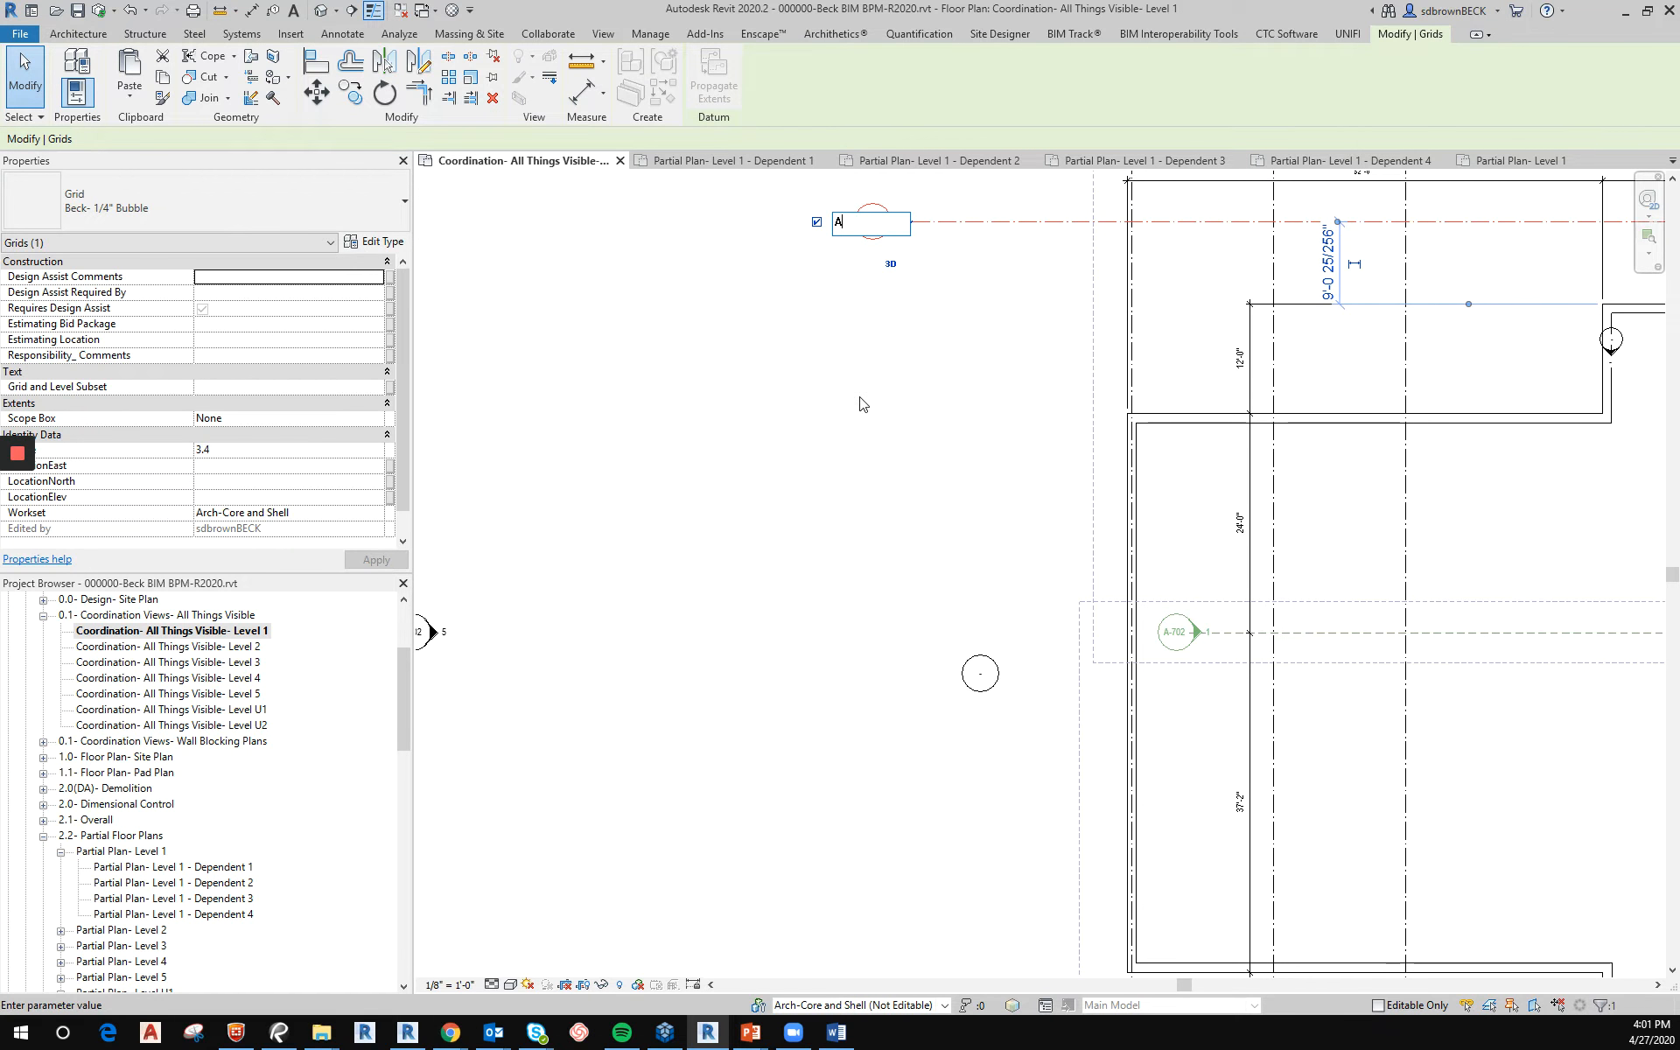
pyautogui.write('A')
pyautogui.press('Return')
# Copy grid A 30 feet south to make the second horizontal grid.
pyautogui.scroll(-2, 861, 408)
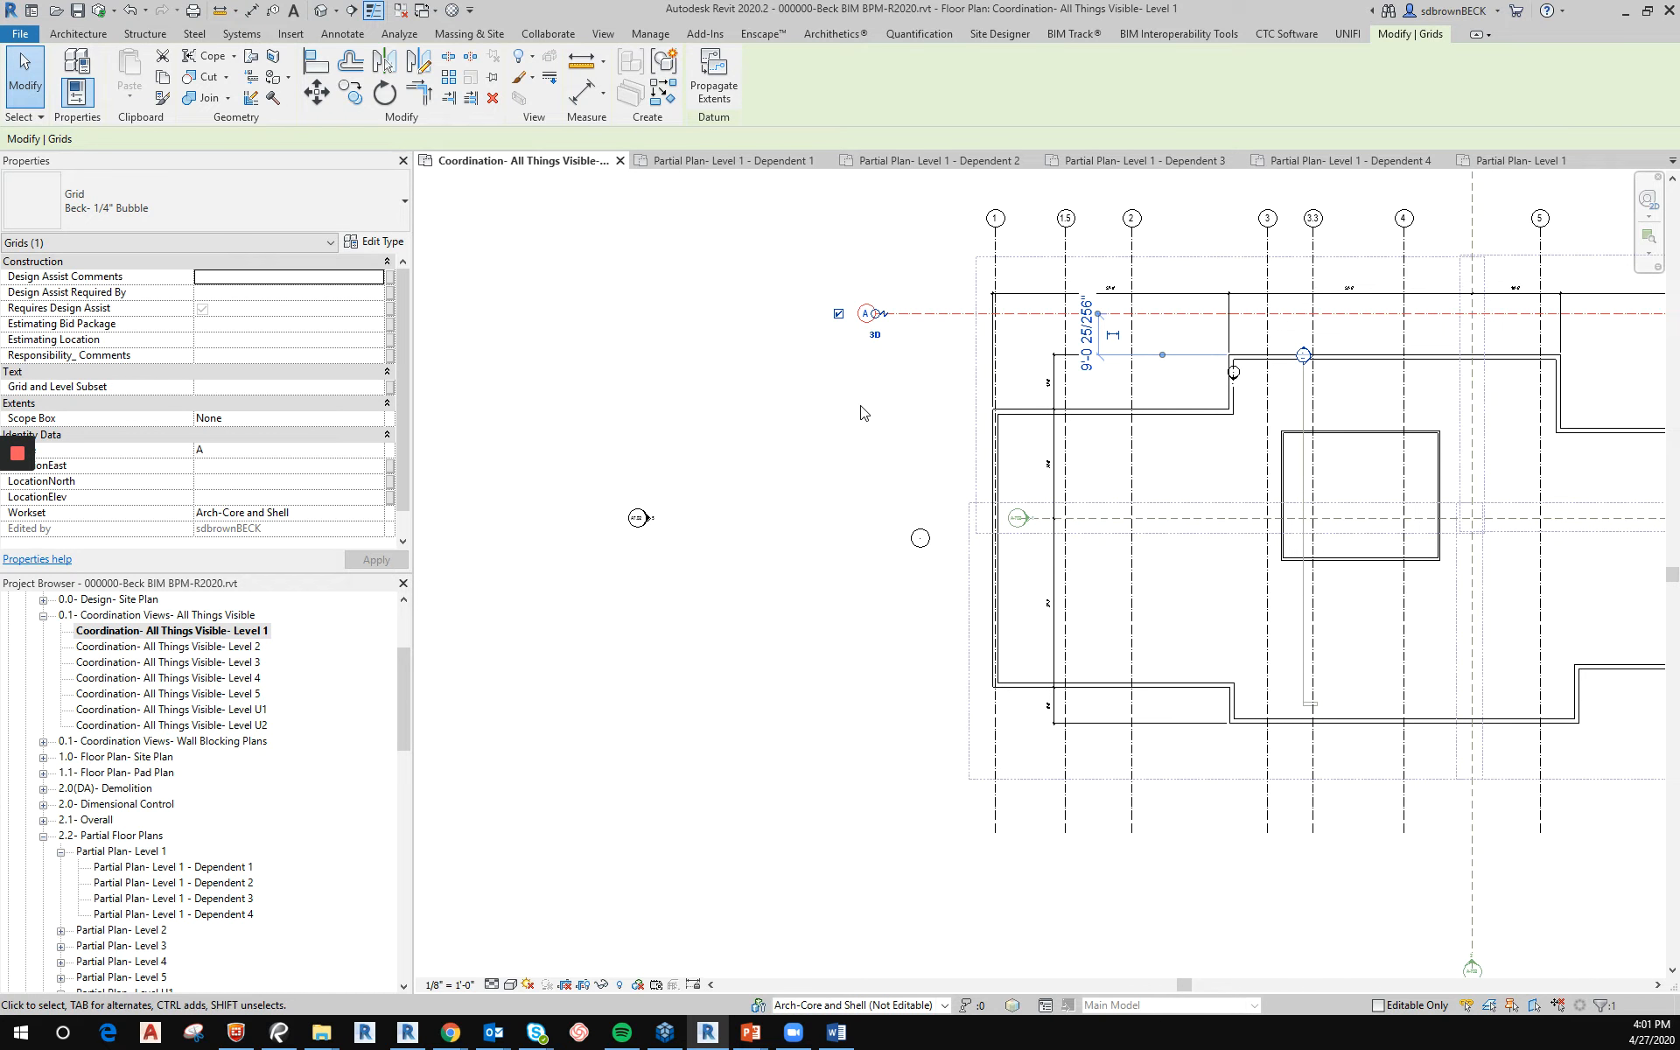
pyautogui.moveTo(862, 412); pyautogui.dragTo(627, 327, button='middle')
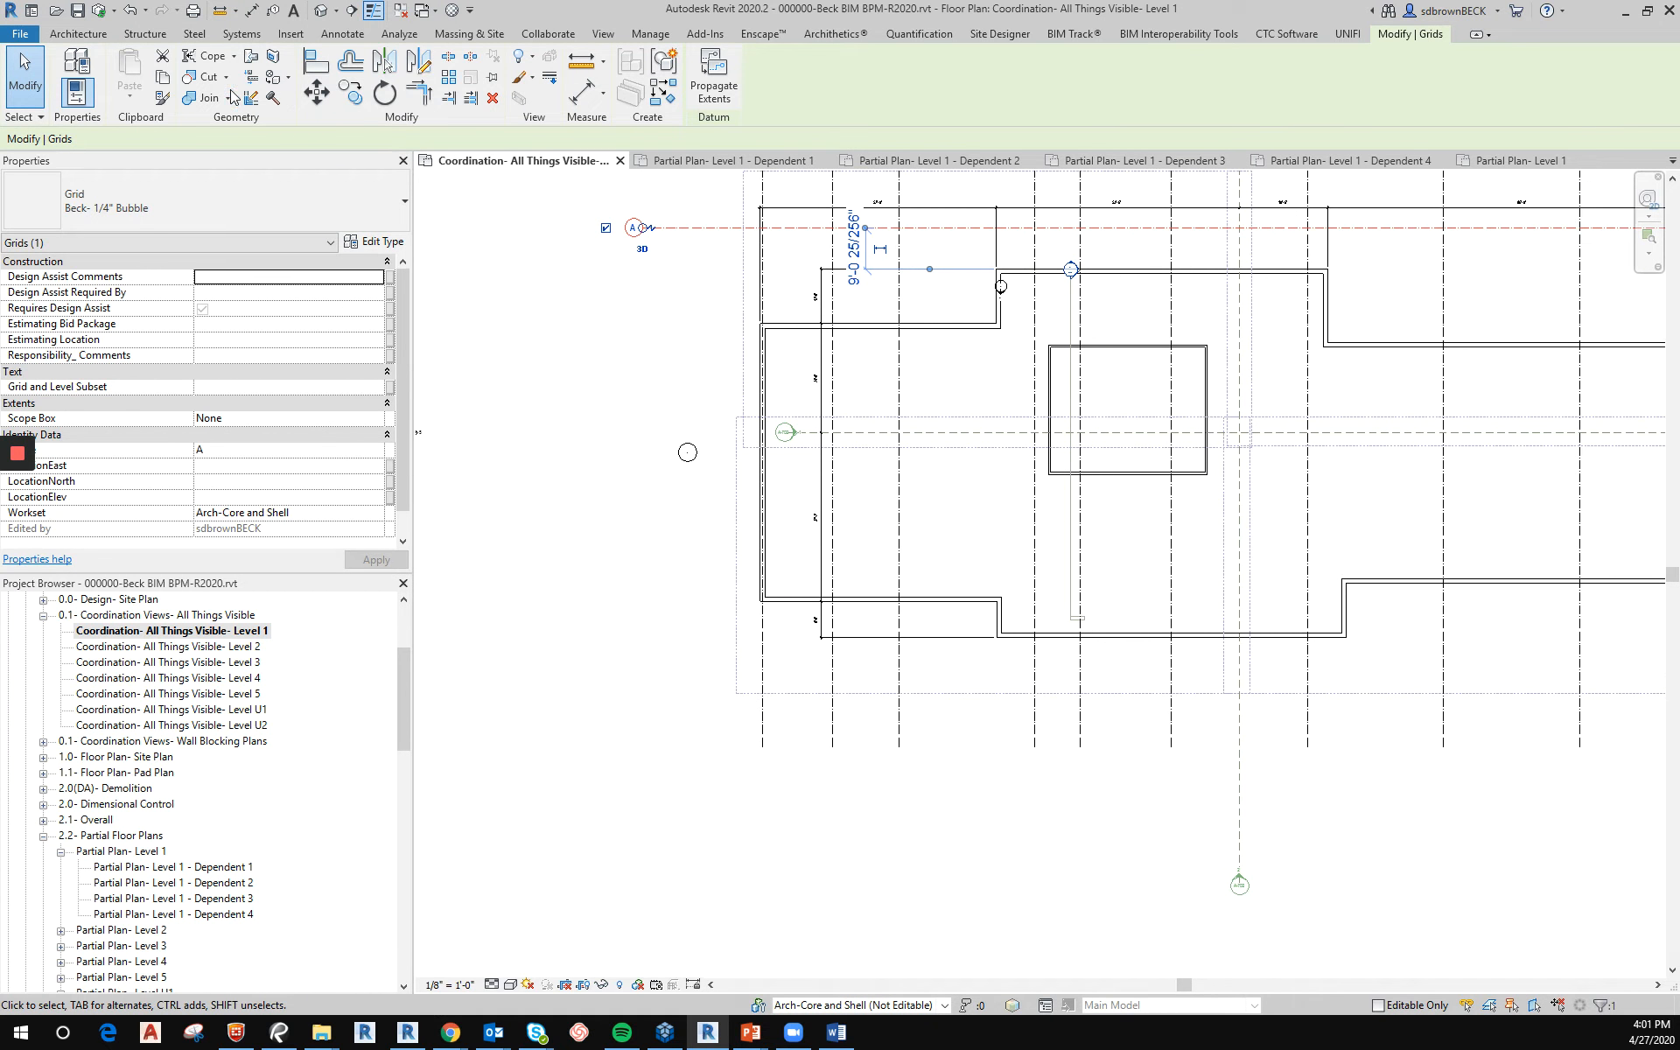
pyautogui.click(350, 92)
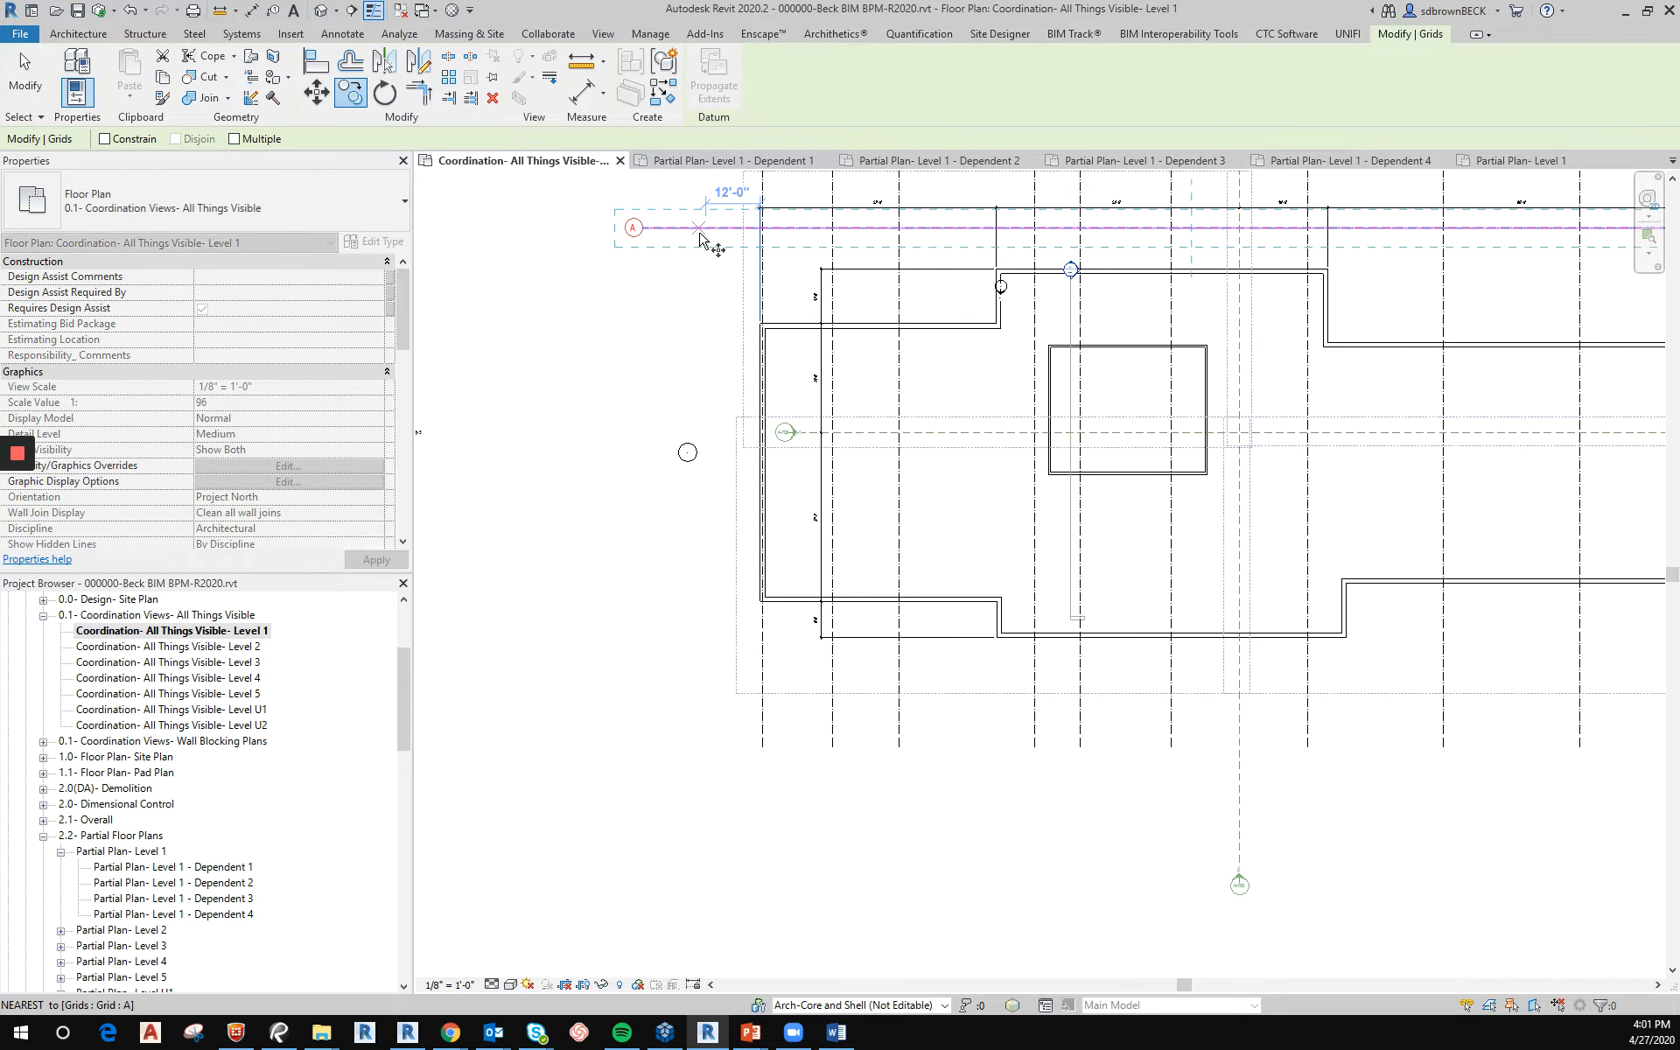
pyautogui.click(705, 227)
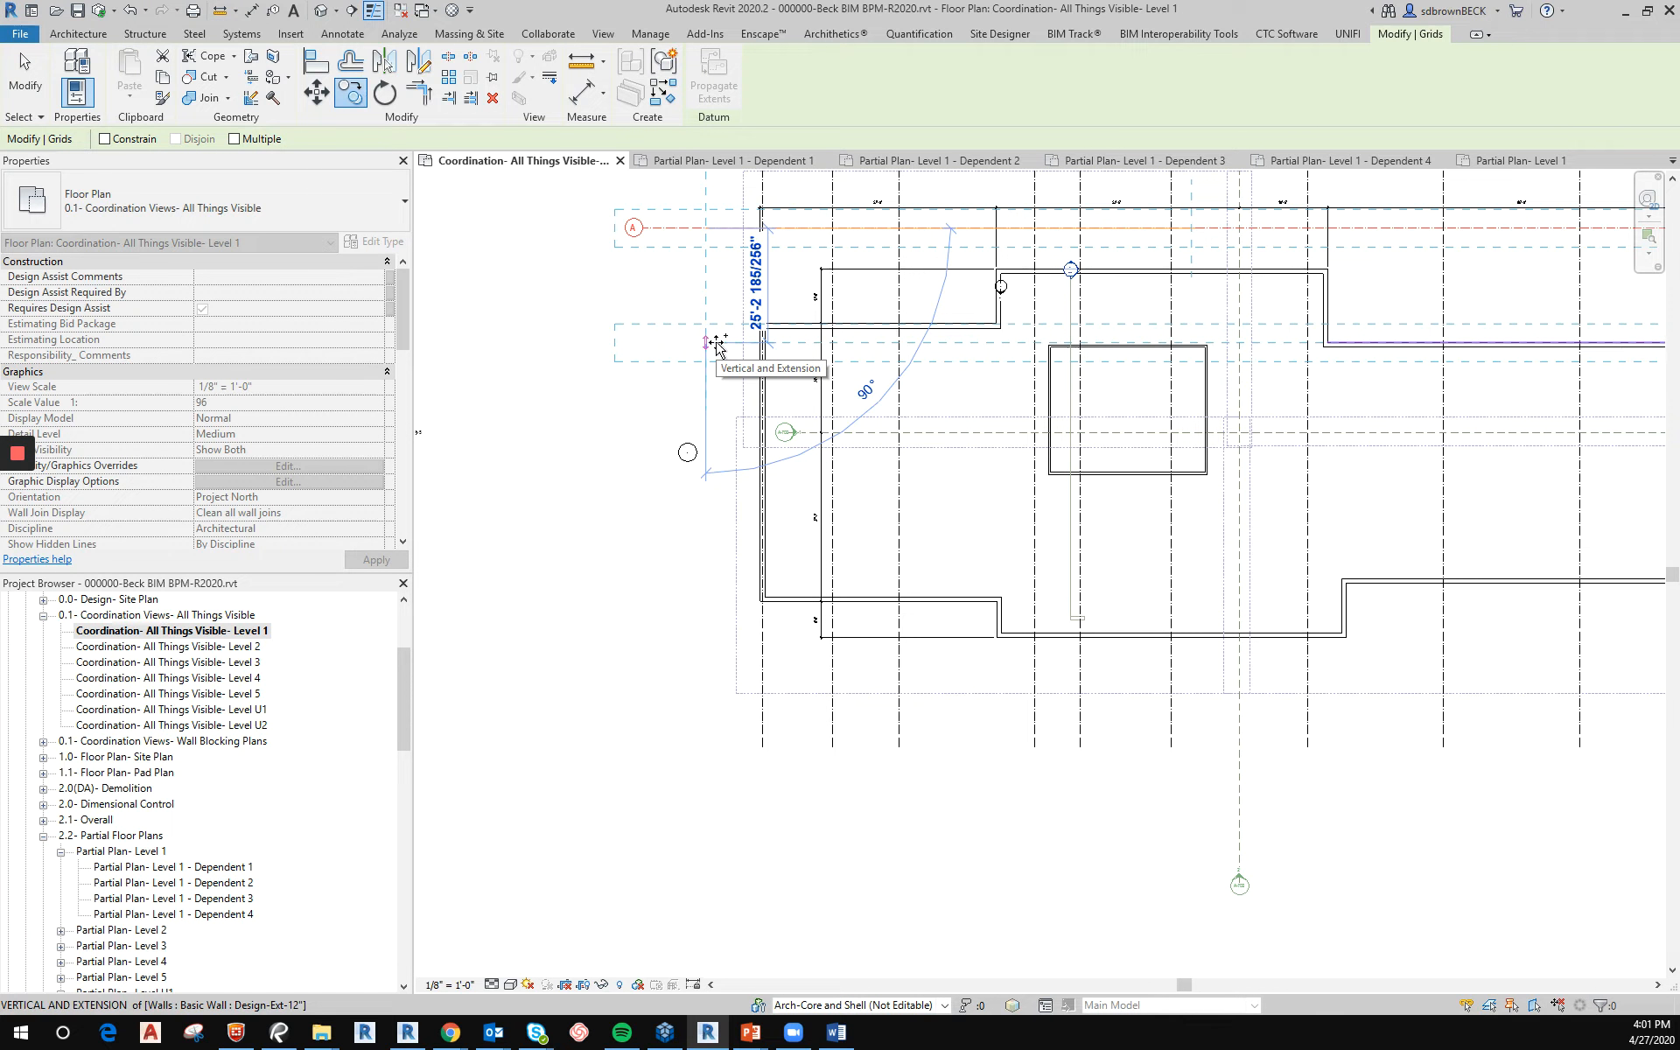
pyautogui.click(714, 364)
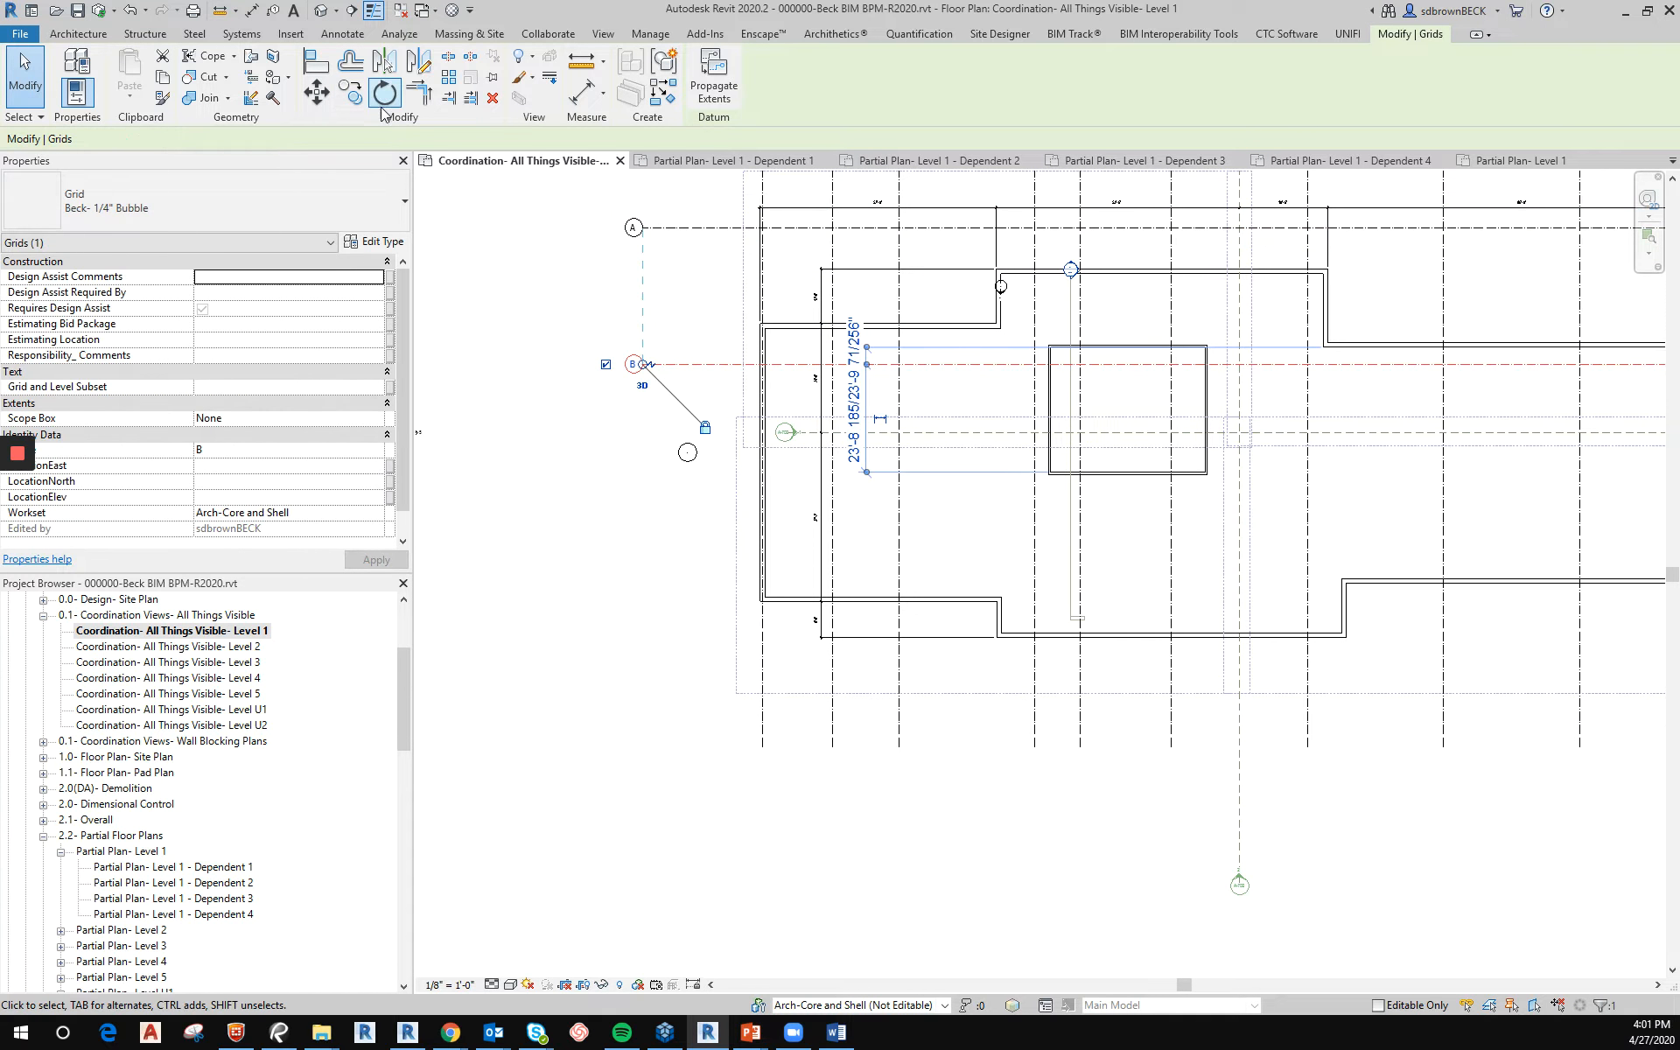
# Copy grid B 30 feet south to make the third horizontal grid.
pyautogui.click(350, 92)
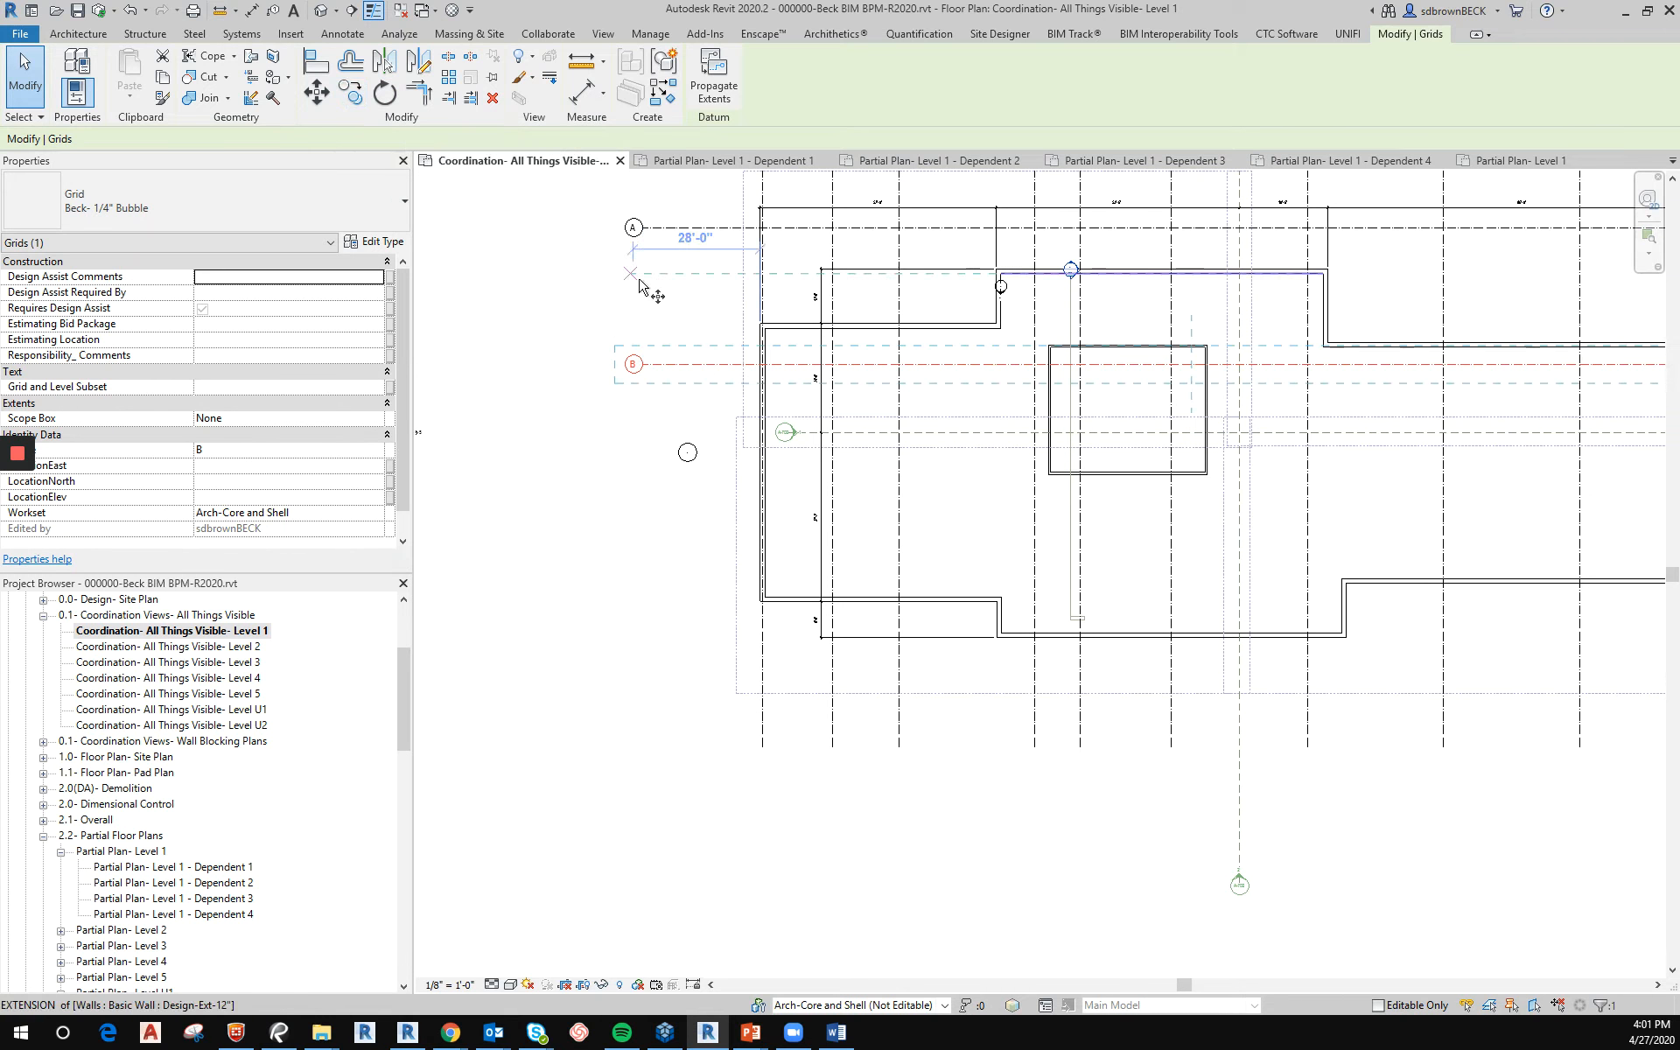
pyautogui.click(687, 372)
pyautogui.write('3')
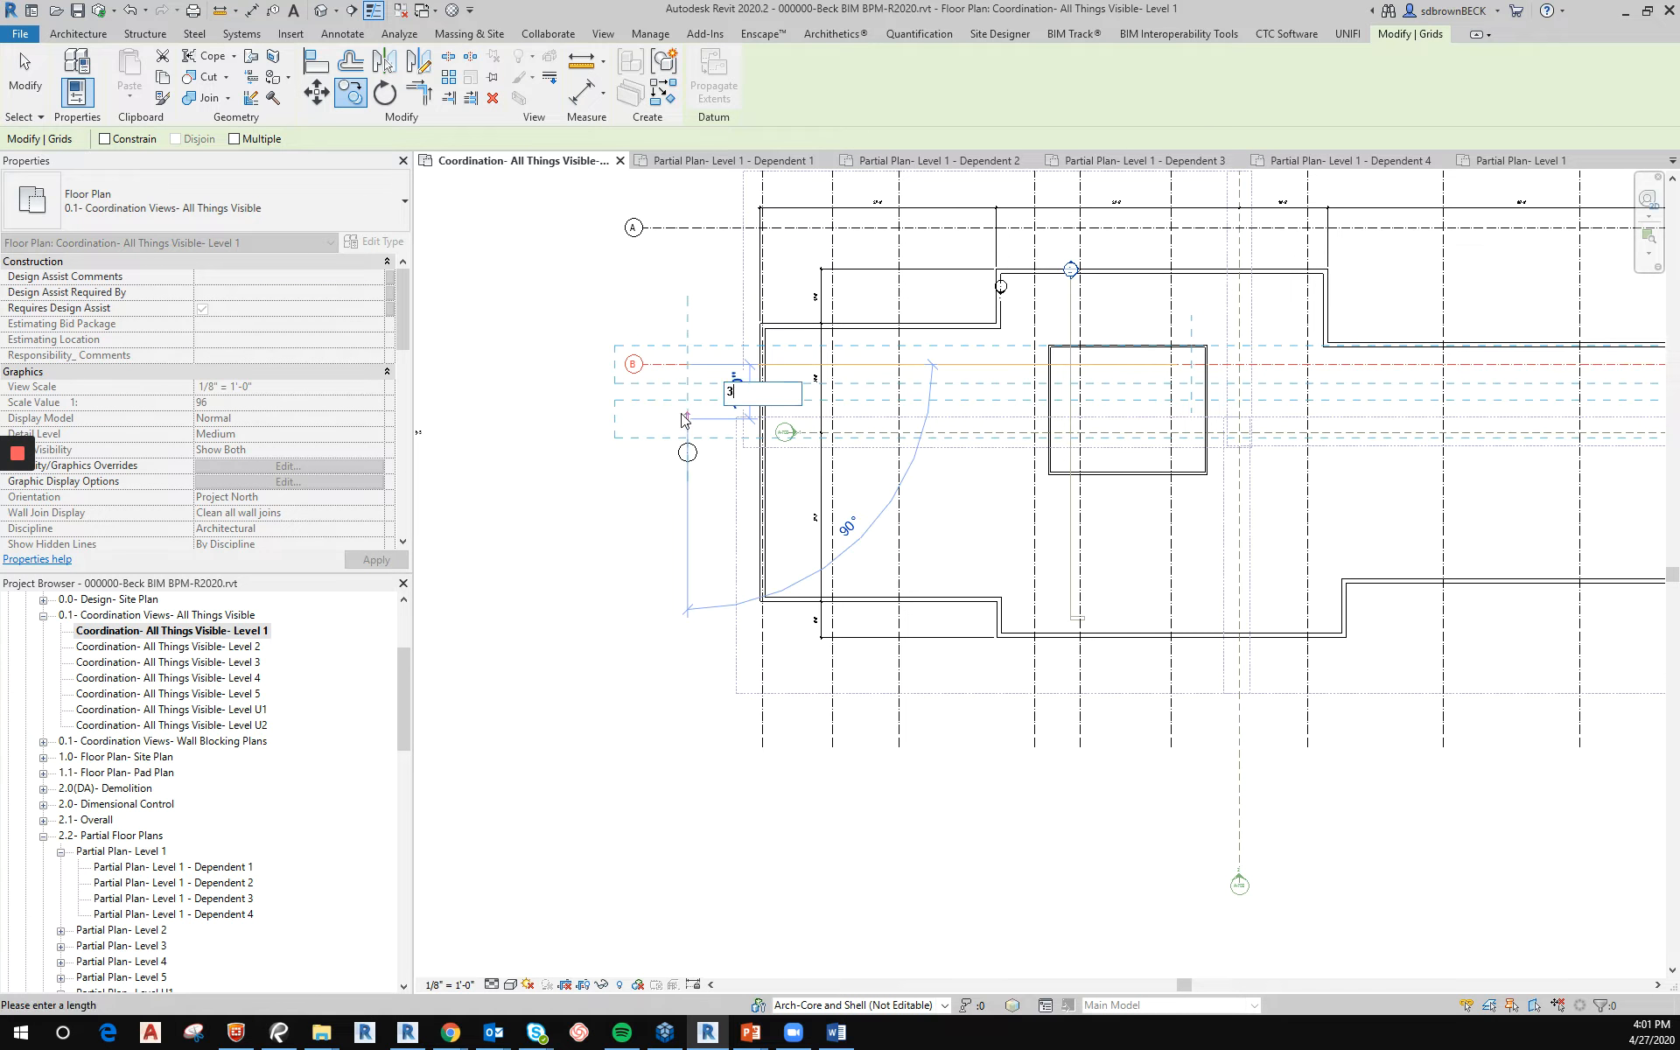
pyautogui.write('0')
pyautogui.press('Return')
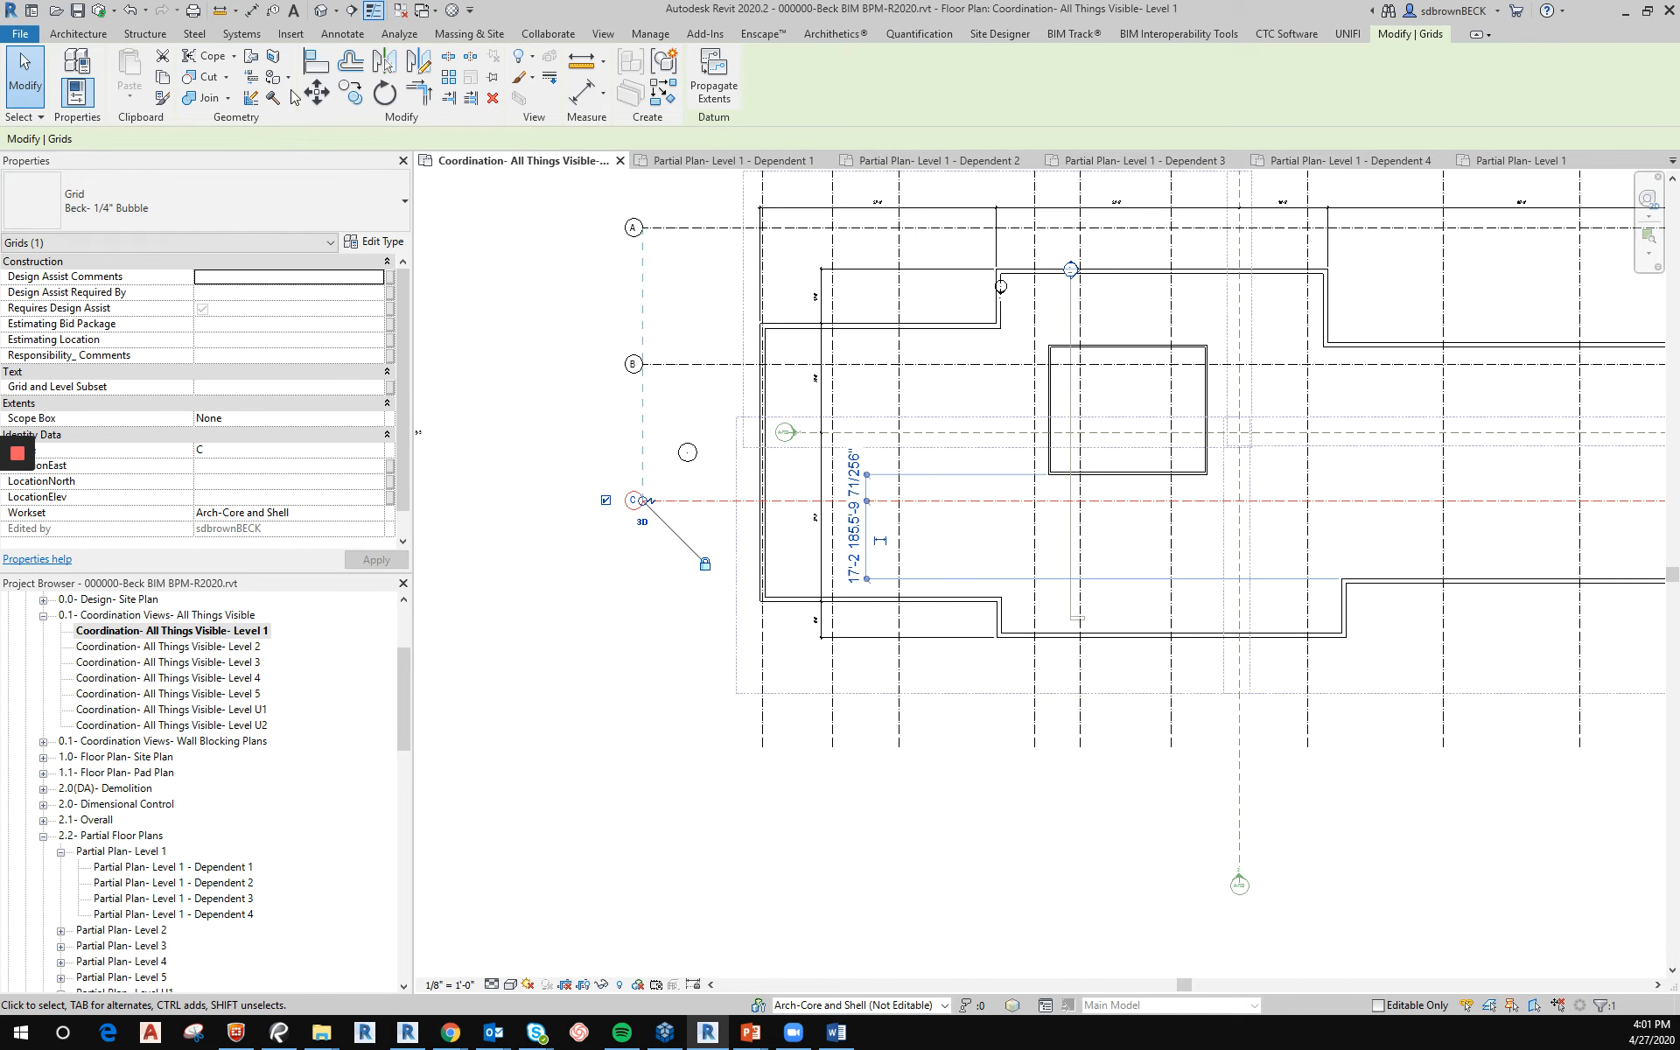
# Copy grid C 30 feet south to make the fourth horizontal grid.
pyautogui.click(350, 91)
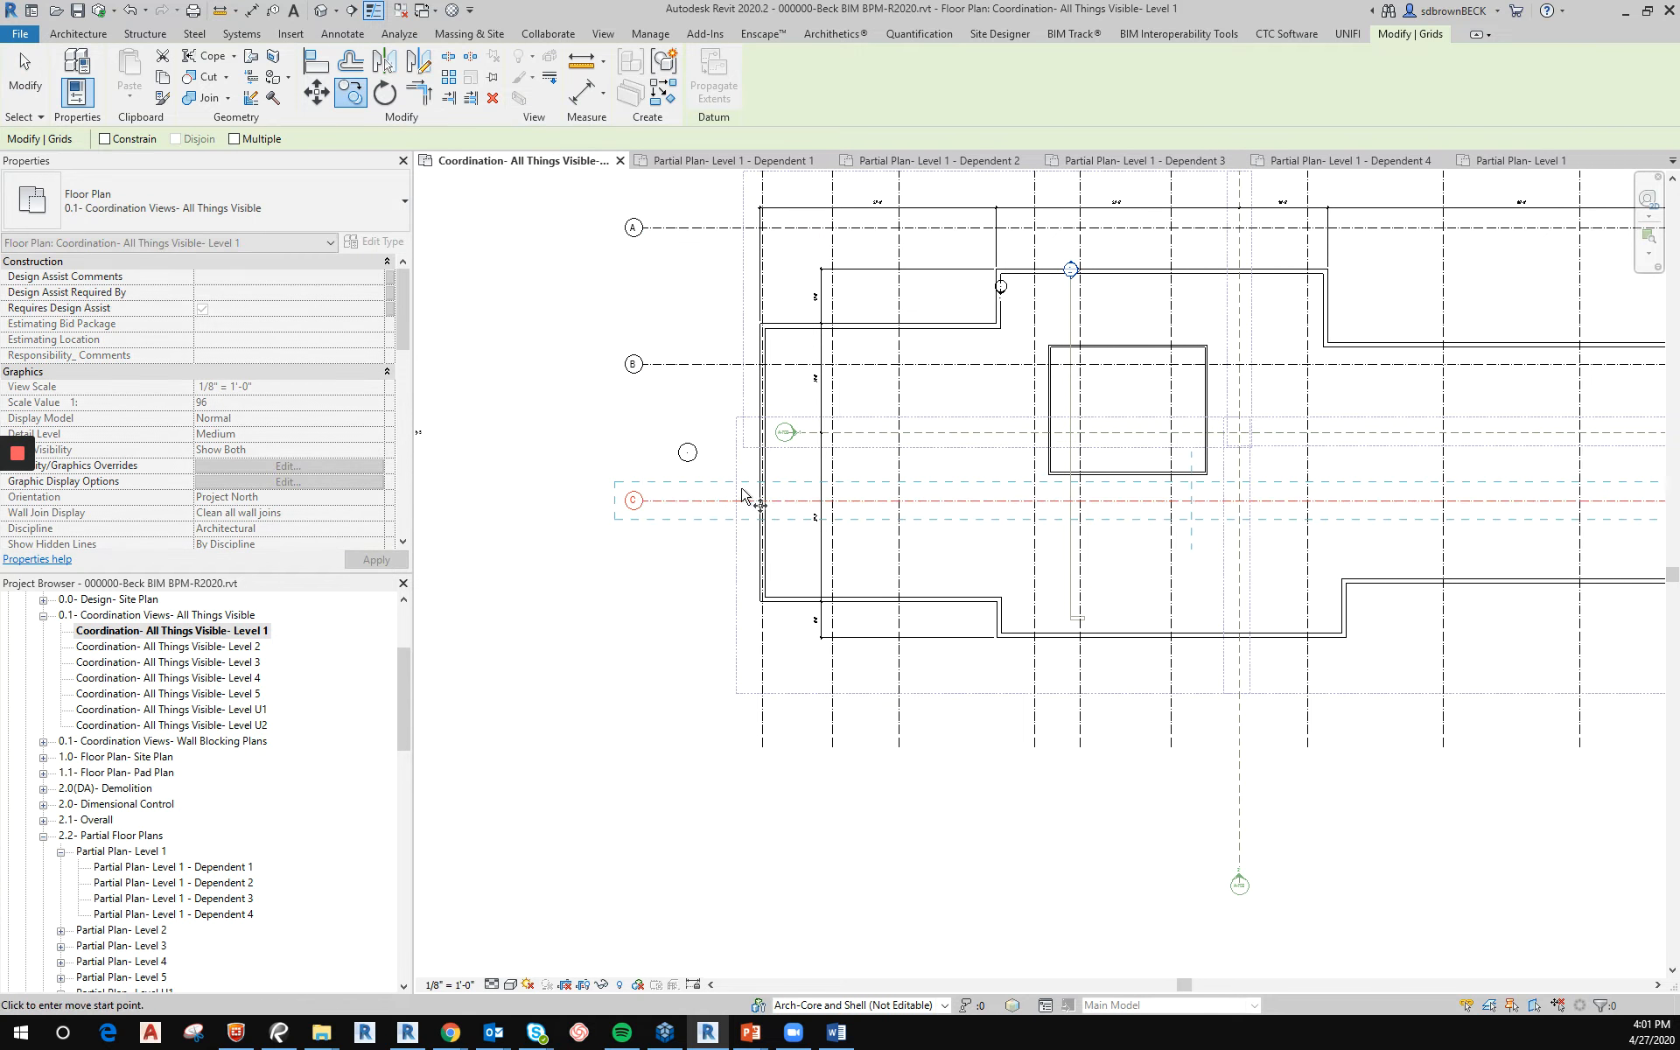
pyautogui.click(679, 500)
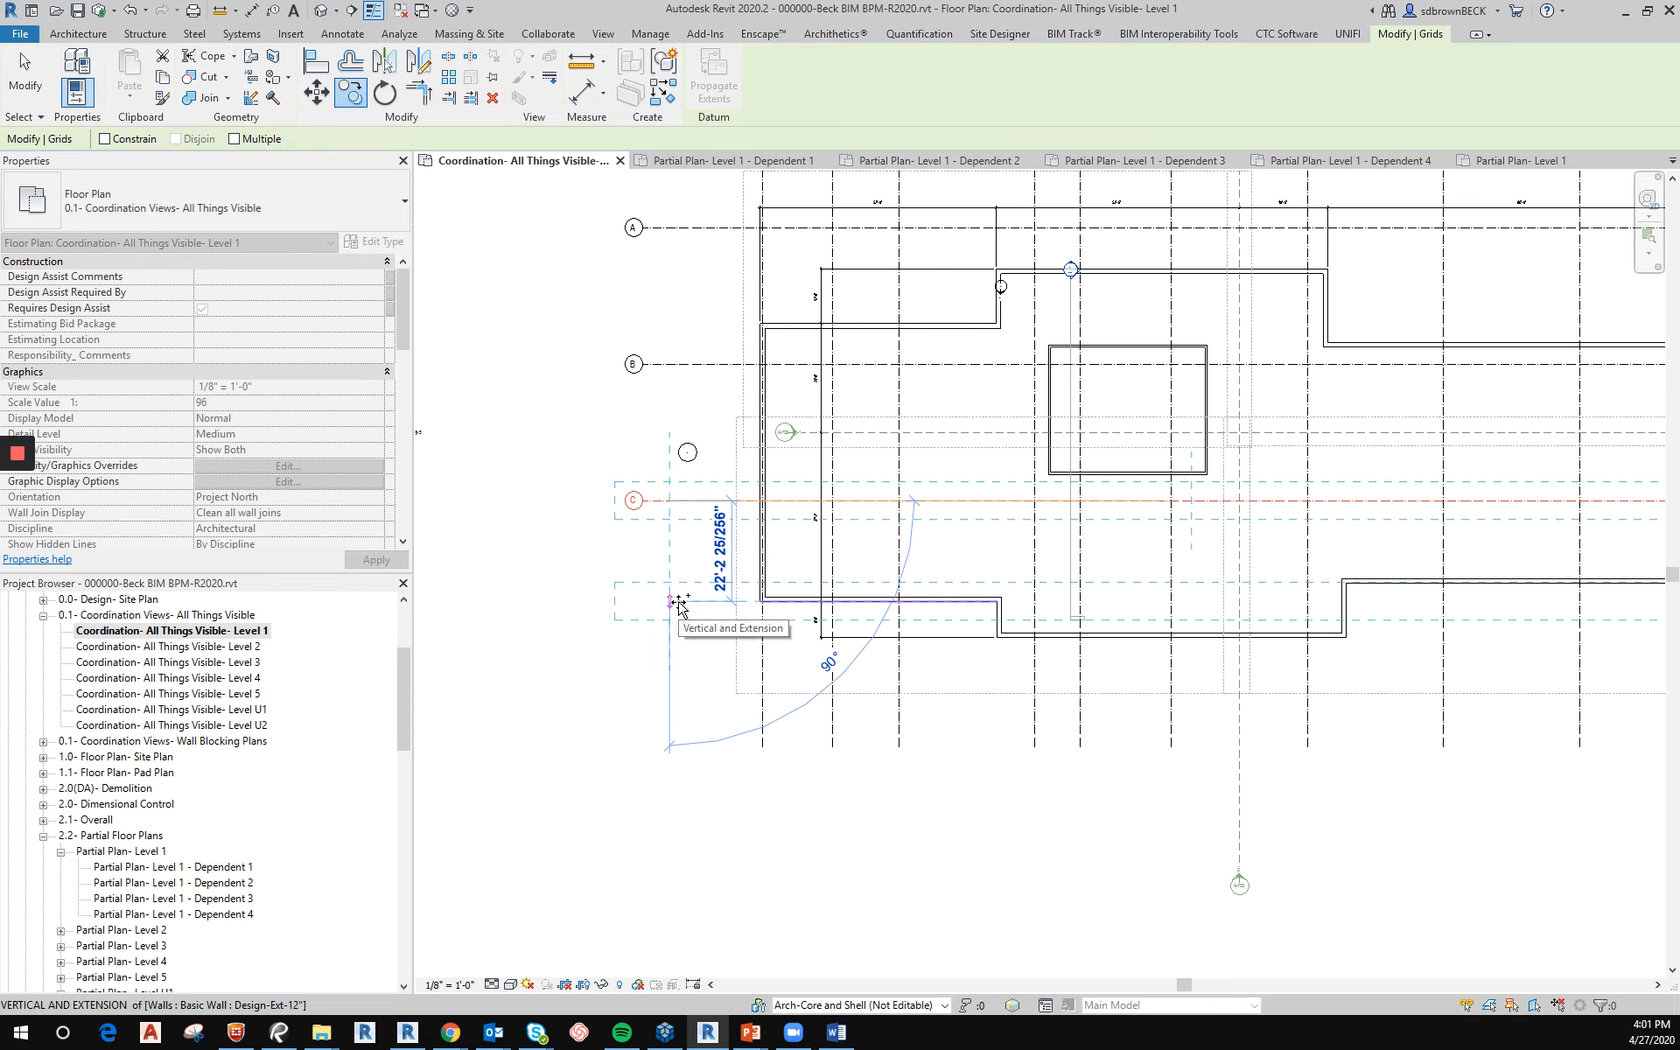
pyautogui.write('30')
pyautogui.press('Return')
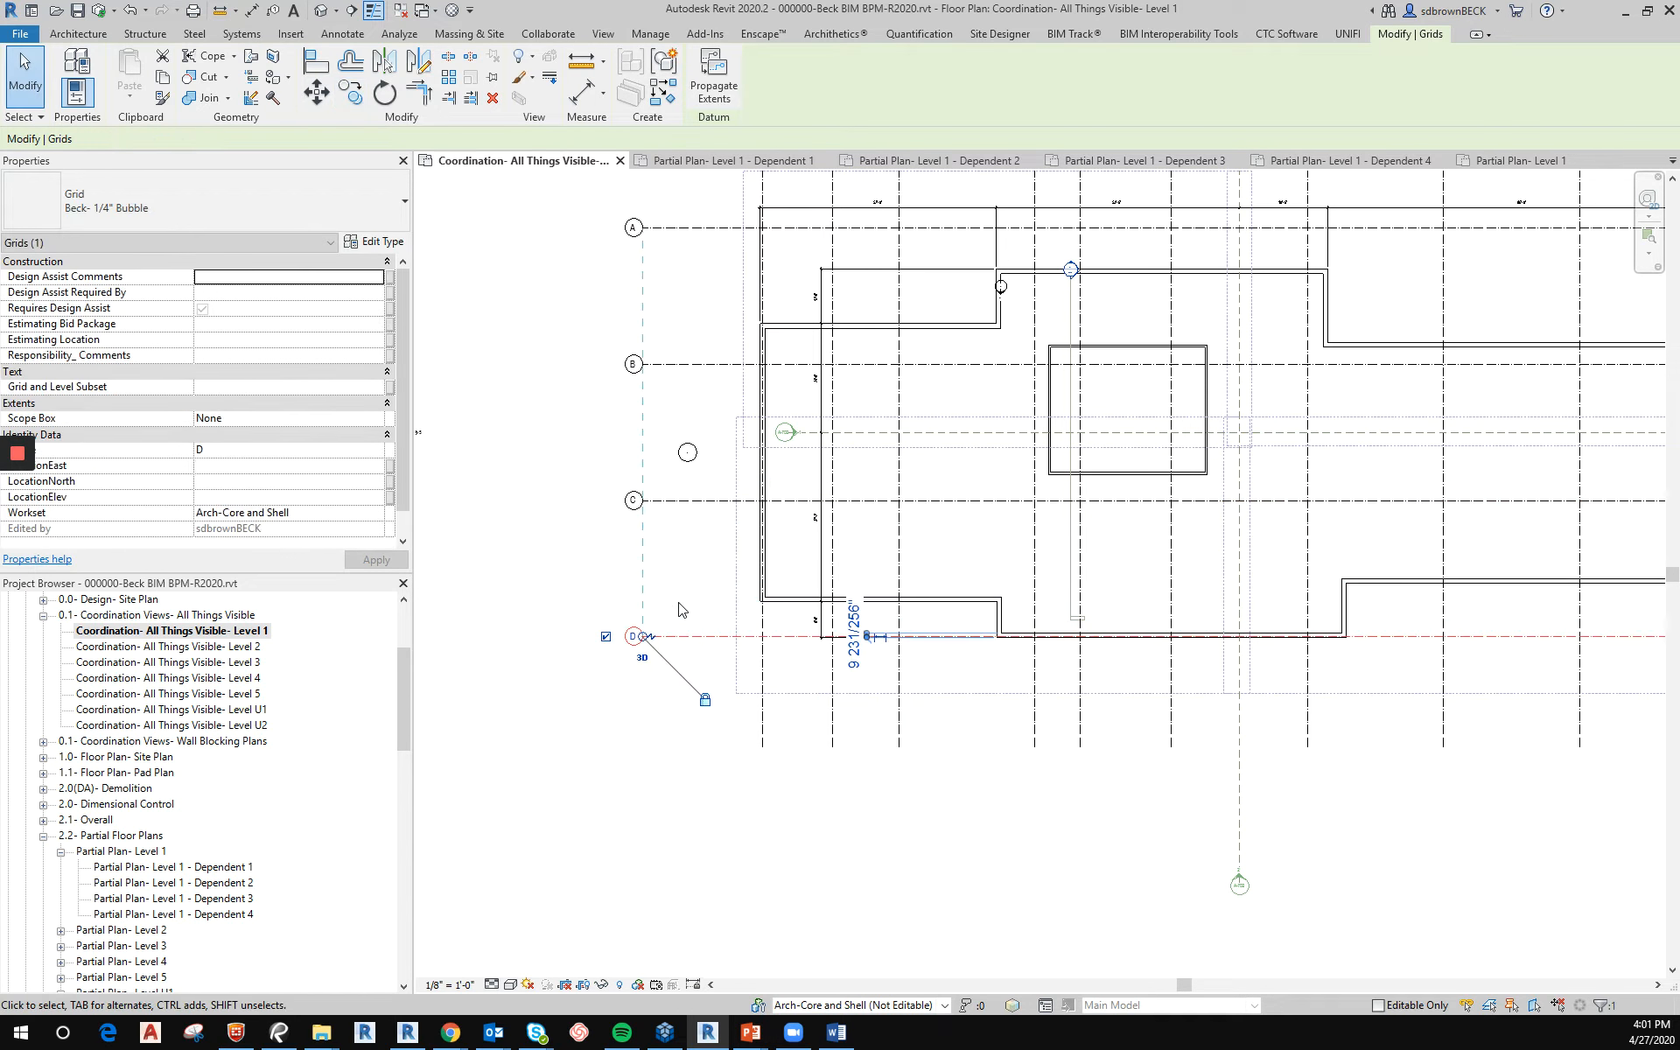
pyautogui.press('Escape')
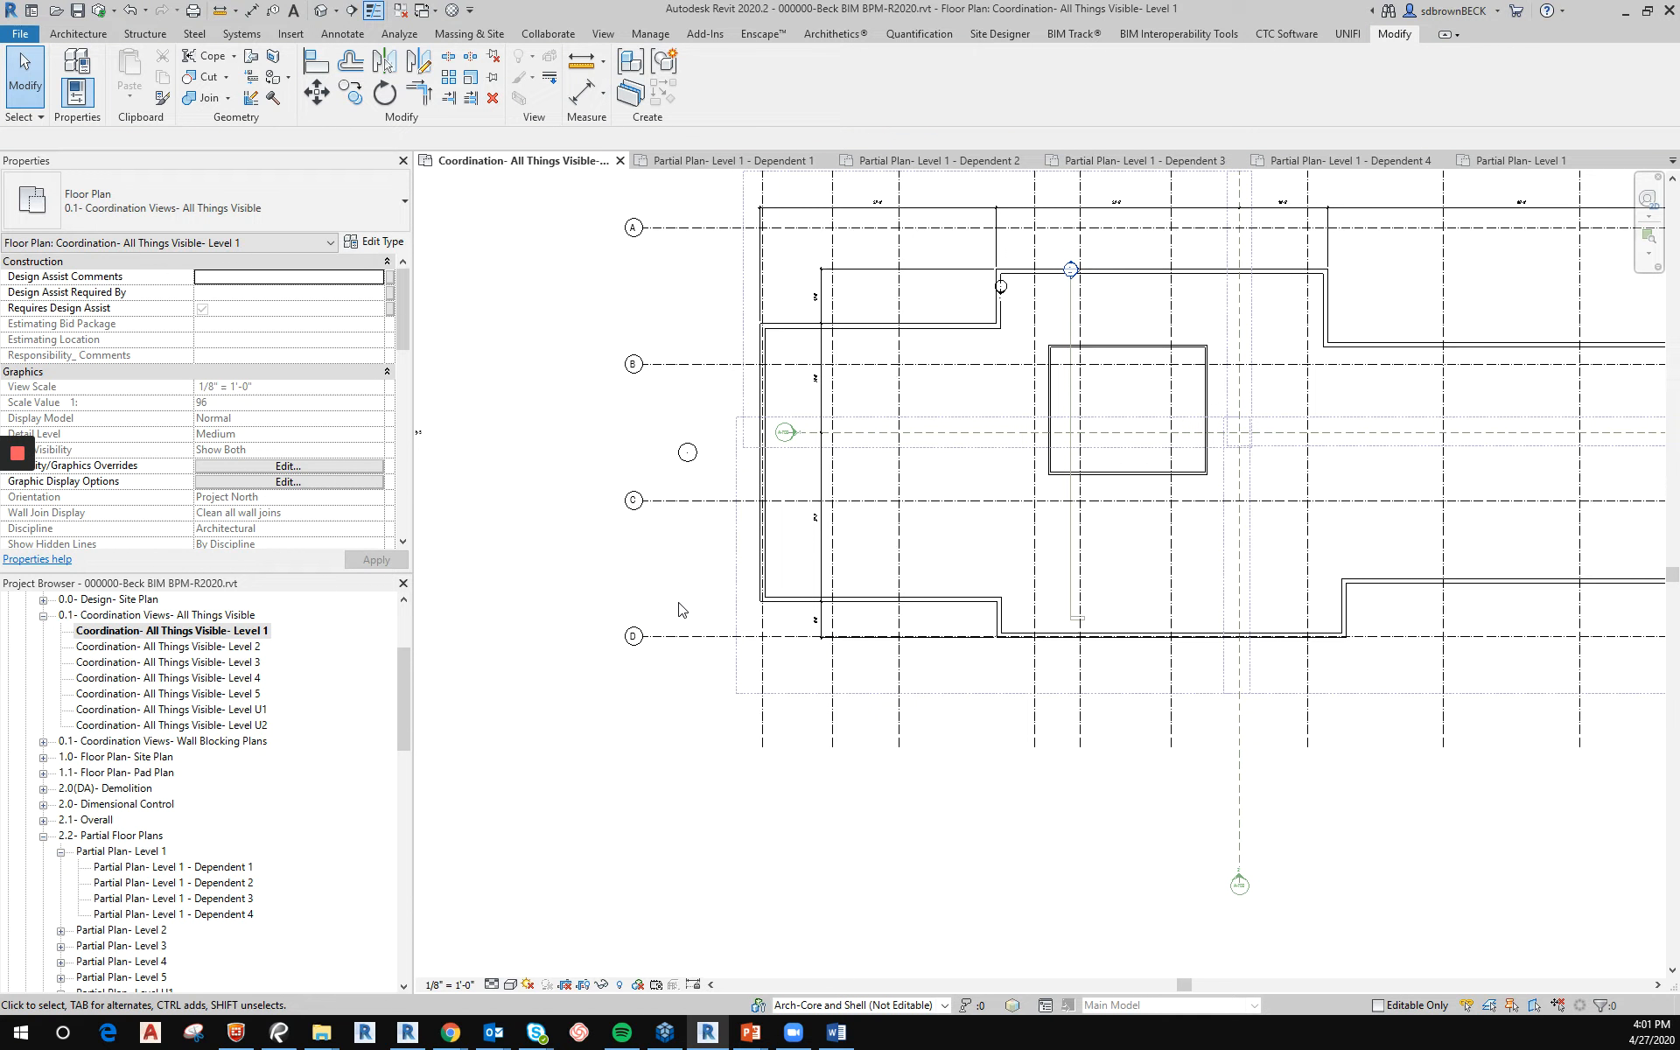
# Align the building's northernmost exterior wall with grid A and its southernmost exterior wall with grid D.
pyautogui.press('a')
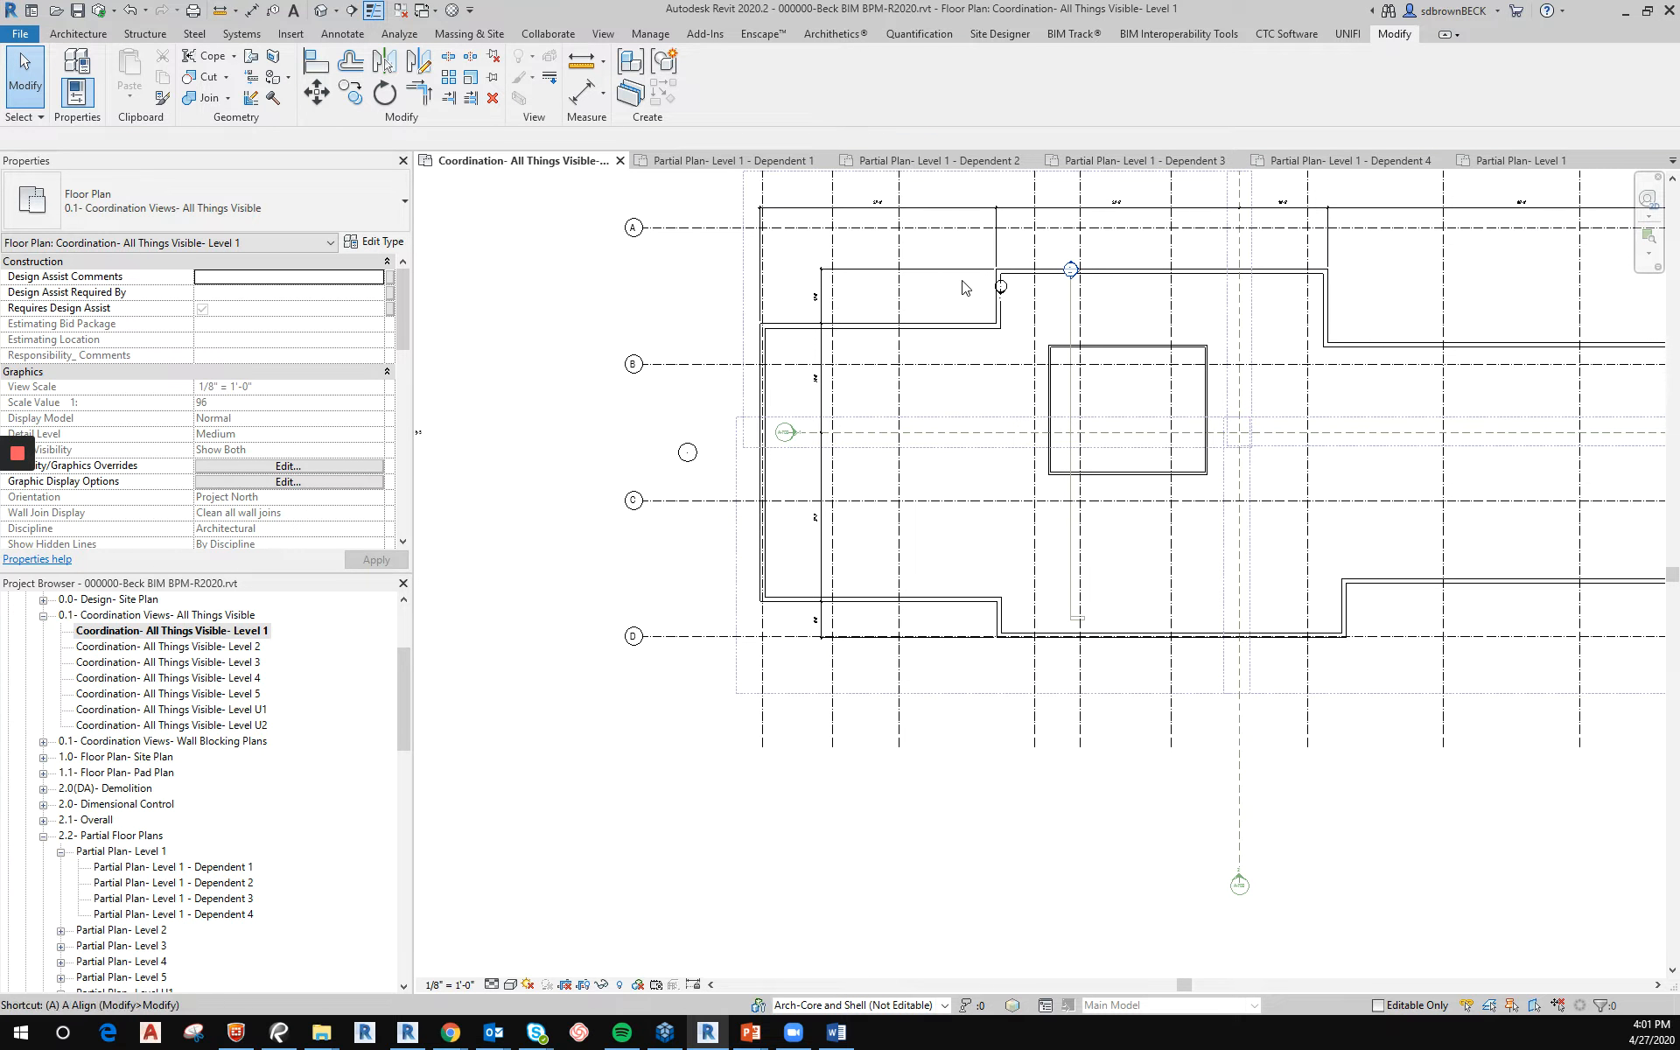
pyautogui.press('l')
pyautogui.click(970, 227)
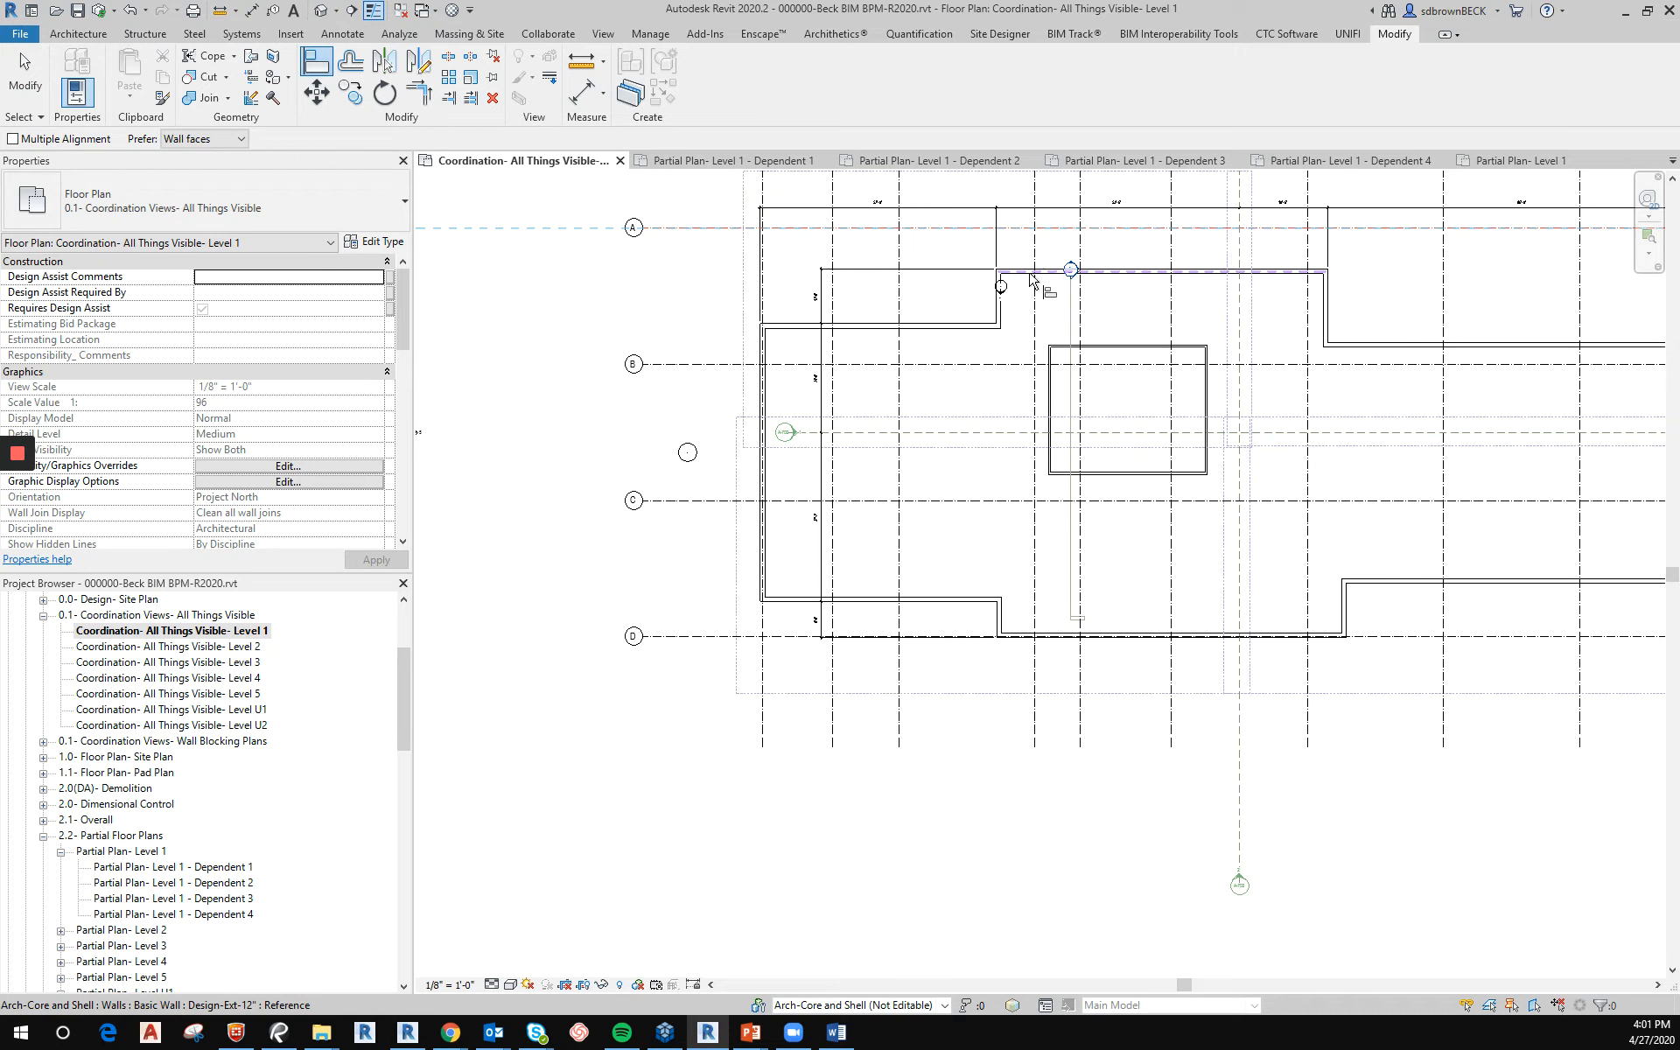
pyautogui.click(1055, 271)
pyautogui.click(679, 645)
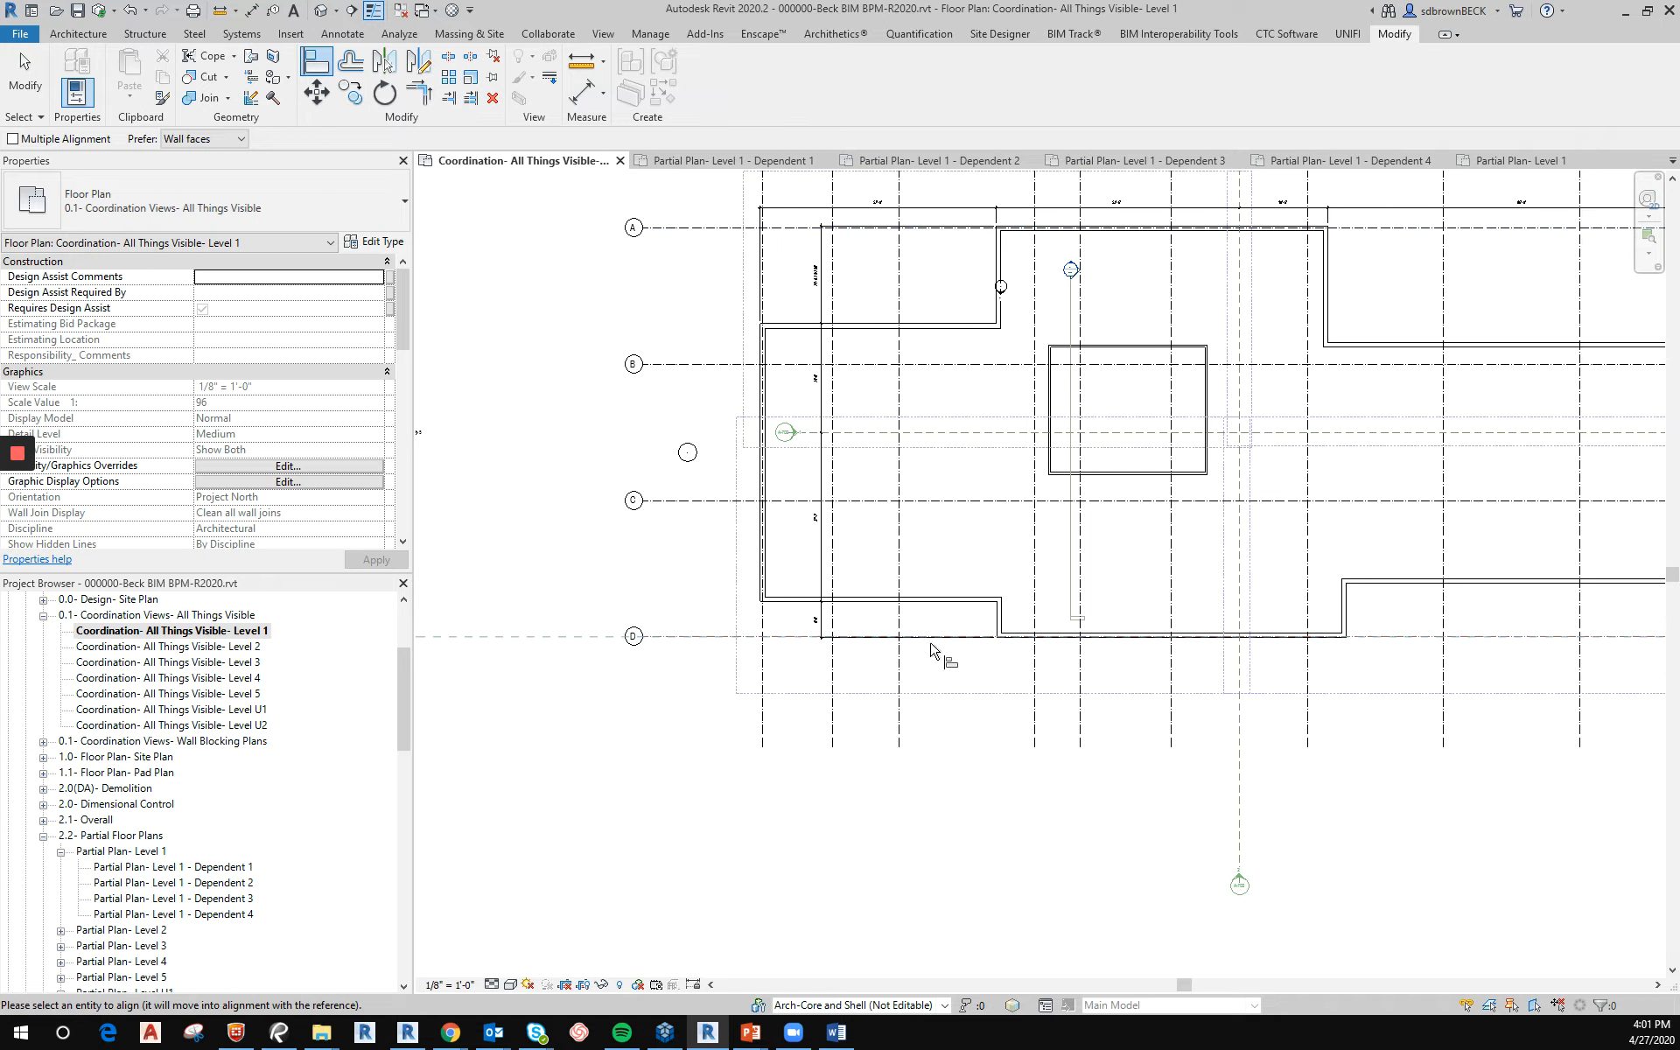
pyautogui.click(1028, 648)
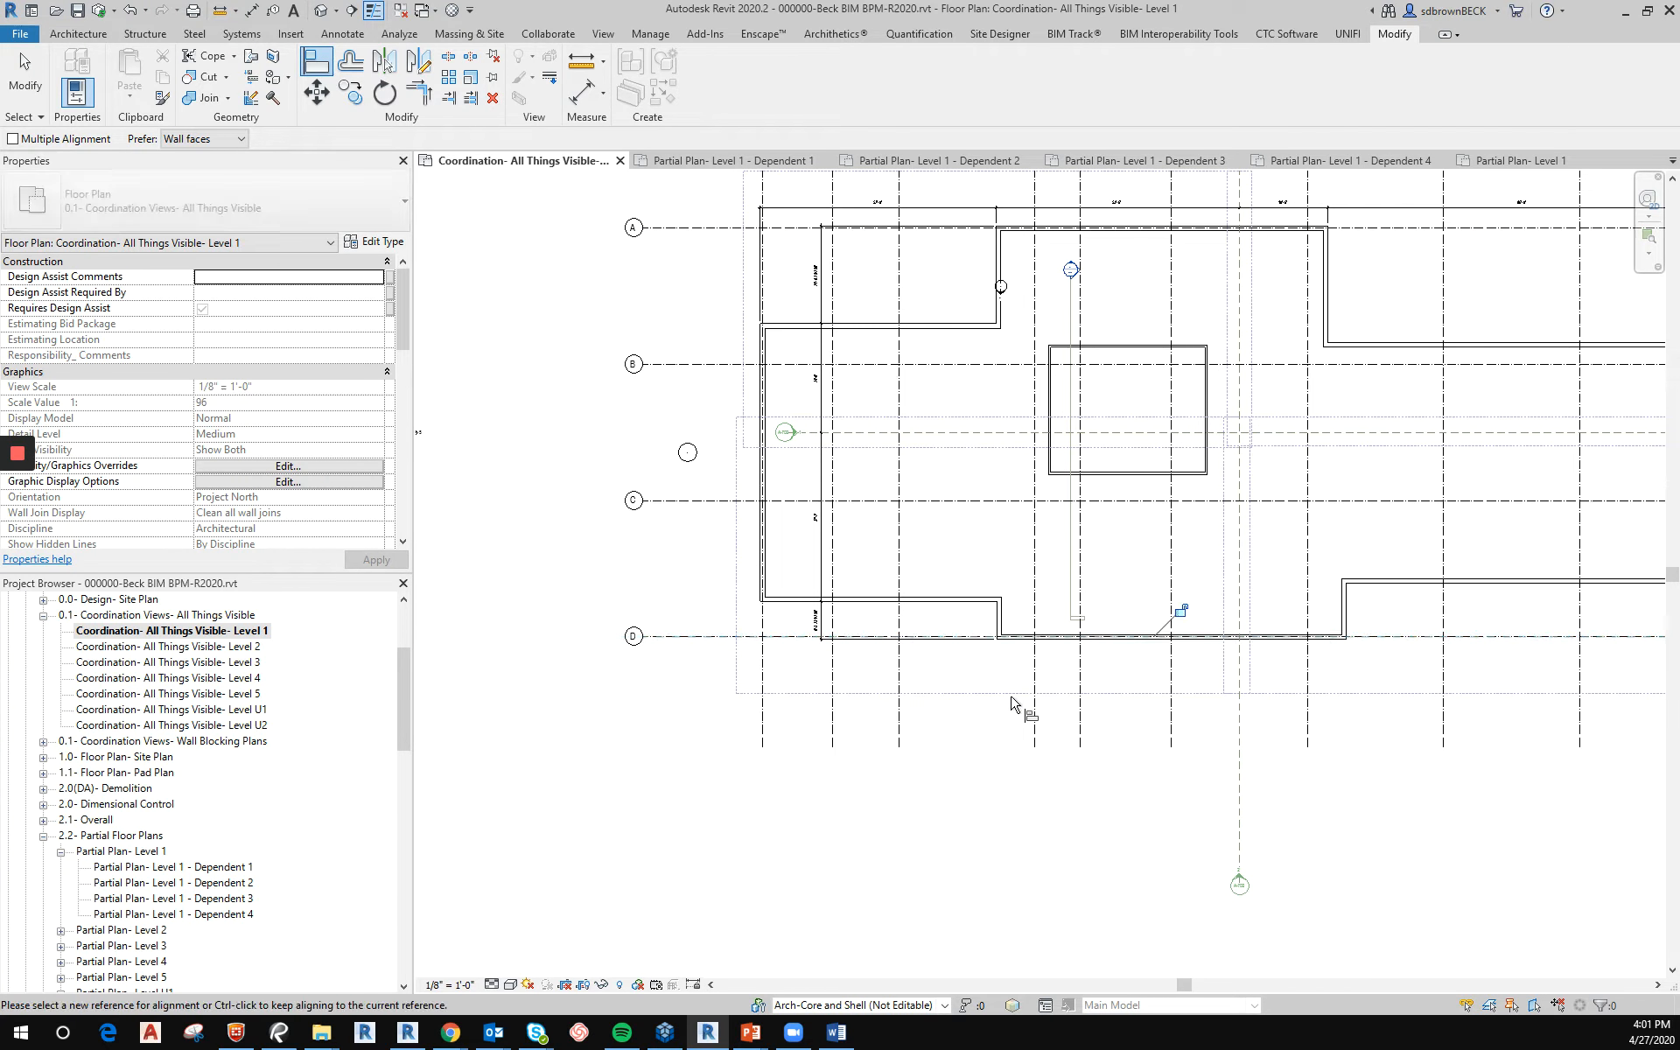
# Align the short north-south exterior walls at the southeast and northeast building steps with grid 6.
pyautogui.scroll(-2, 1380, 750)
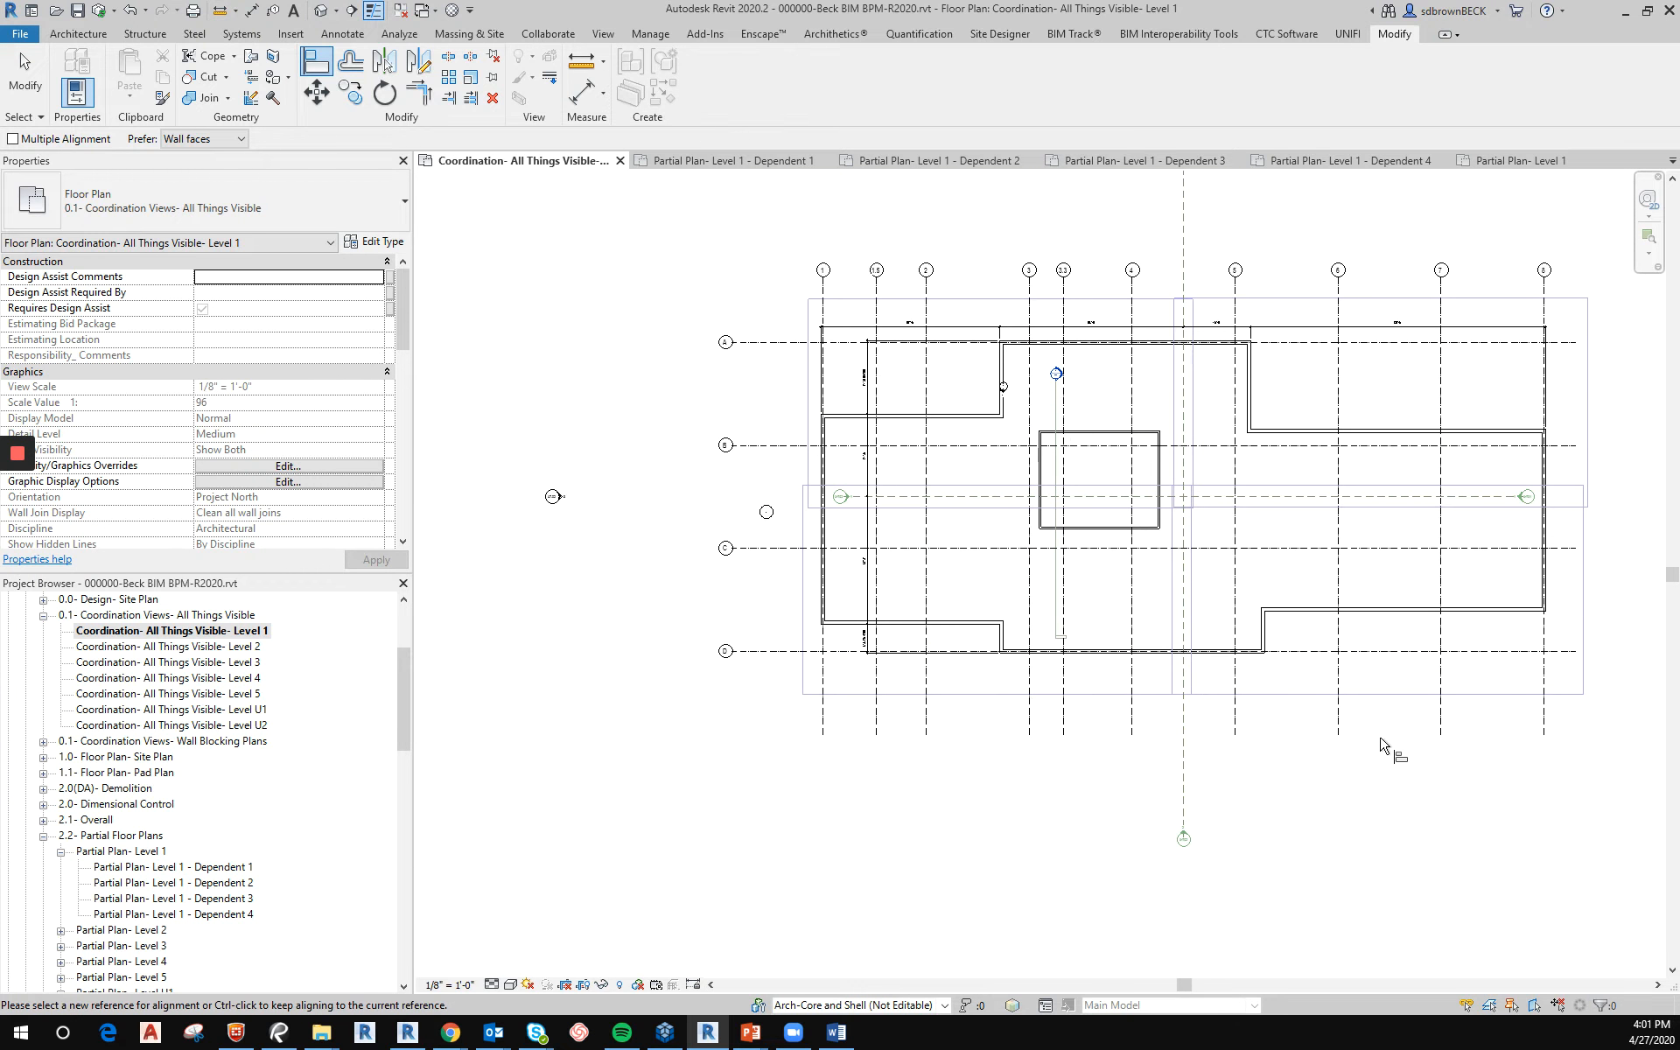
pyautogui.scroll(3, 1374, 712)
pyautogui.click(1320, 657)
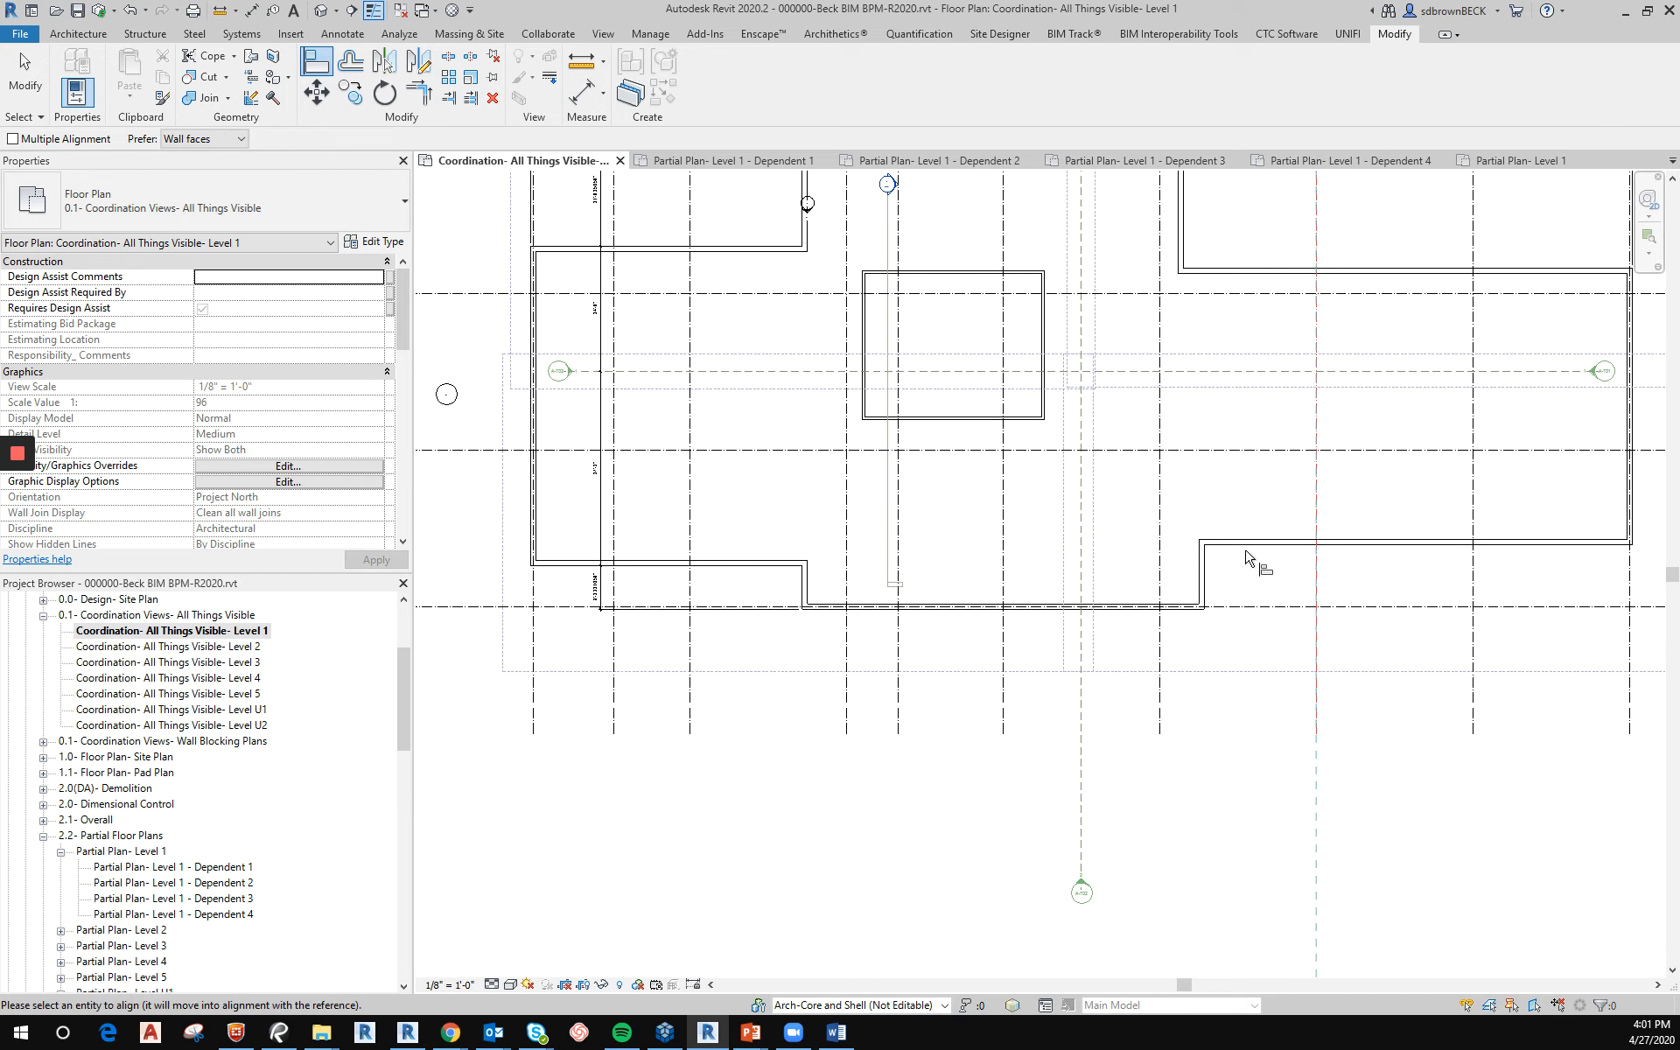
pyautogui.click(1194, 569)
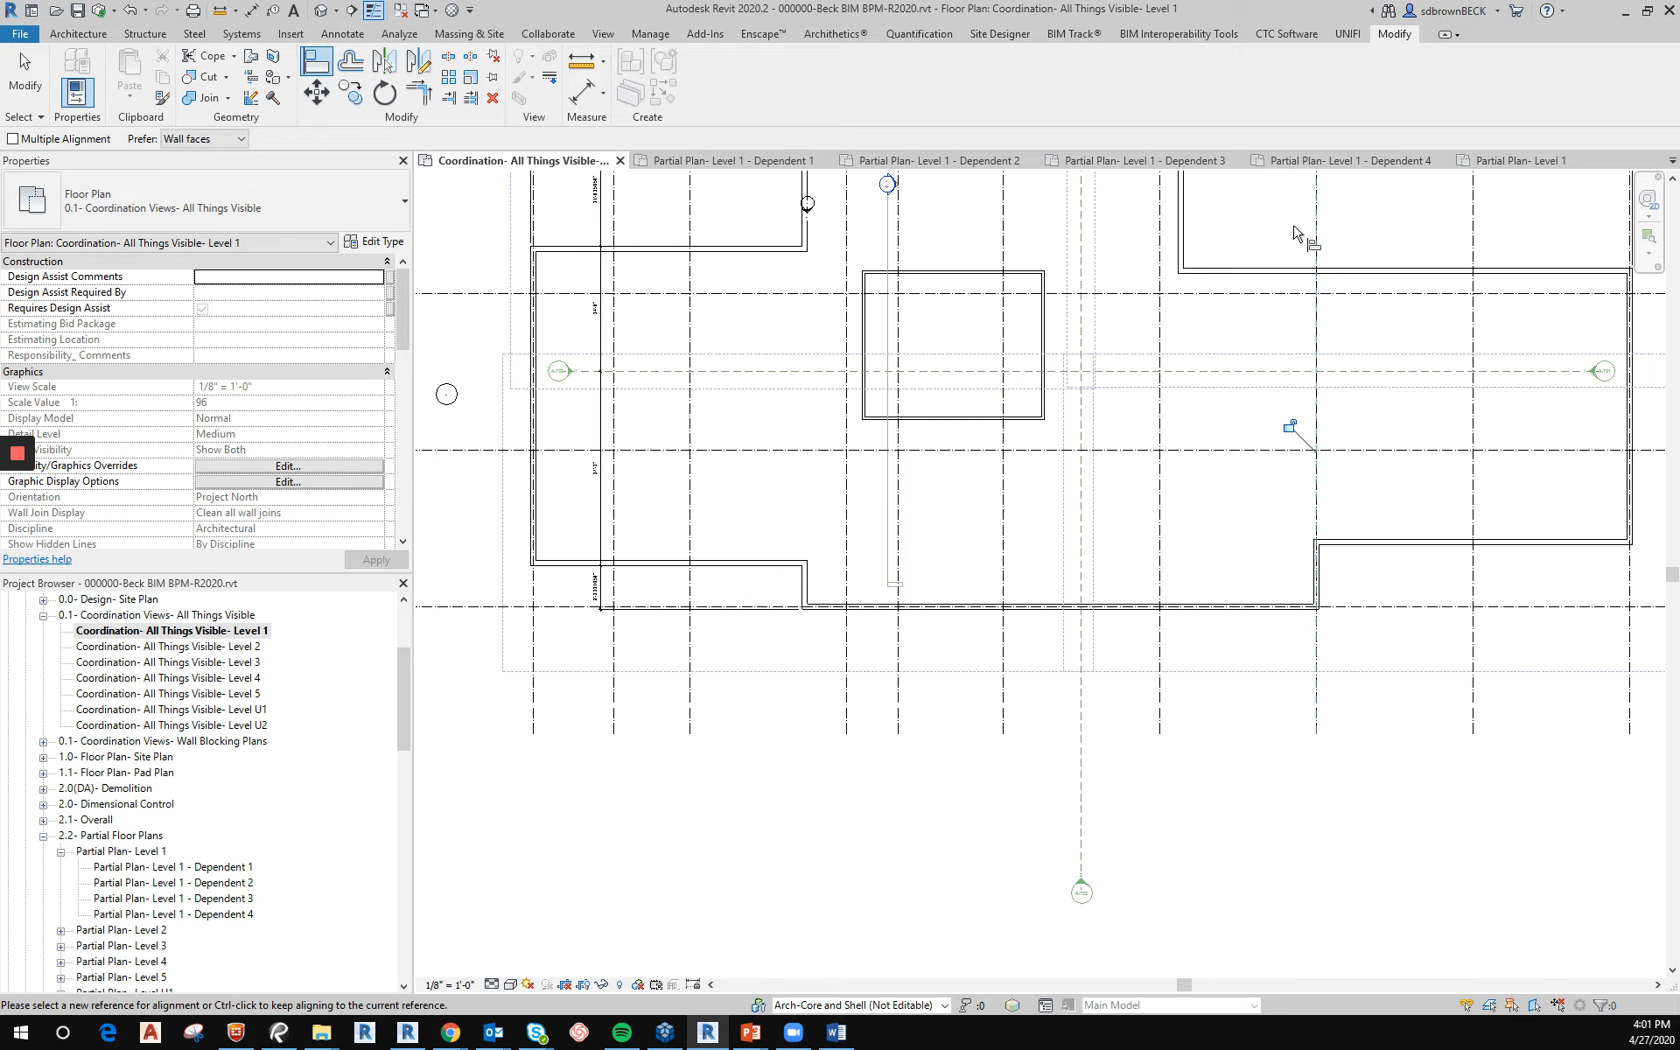
pyautogui.moveTo(1337, 346); pyautogui.dragTo(1359, 579, button='middle')
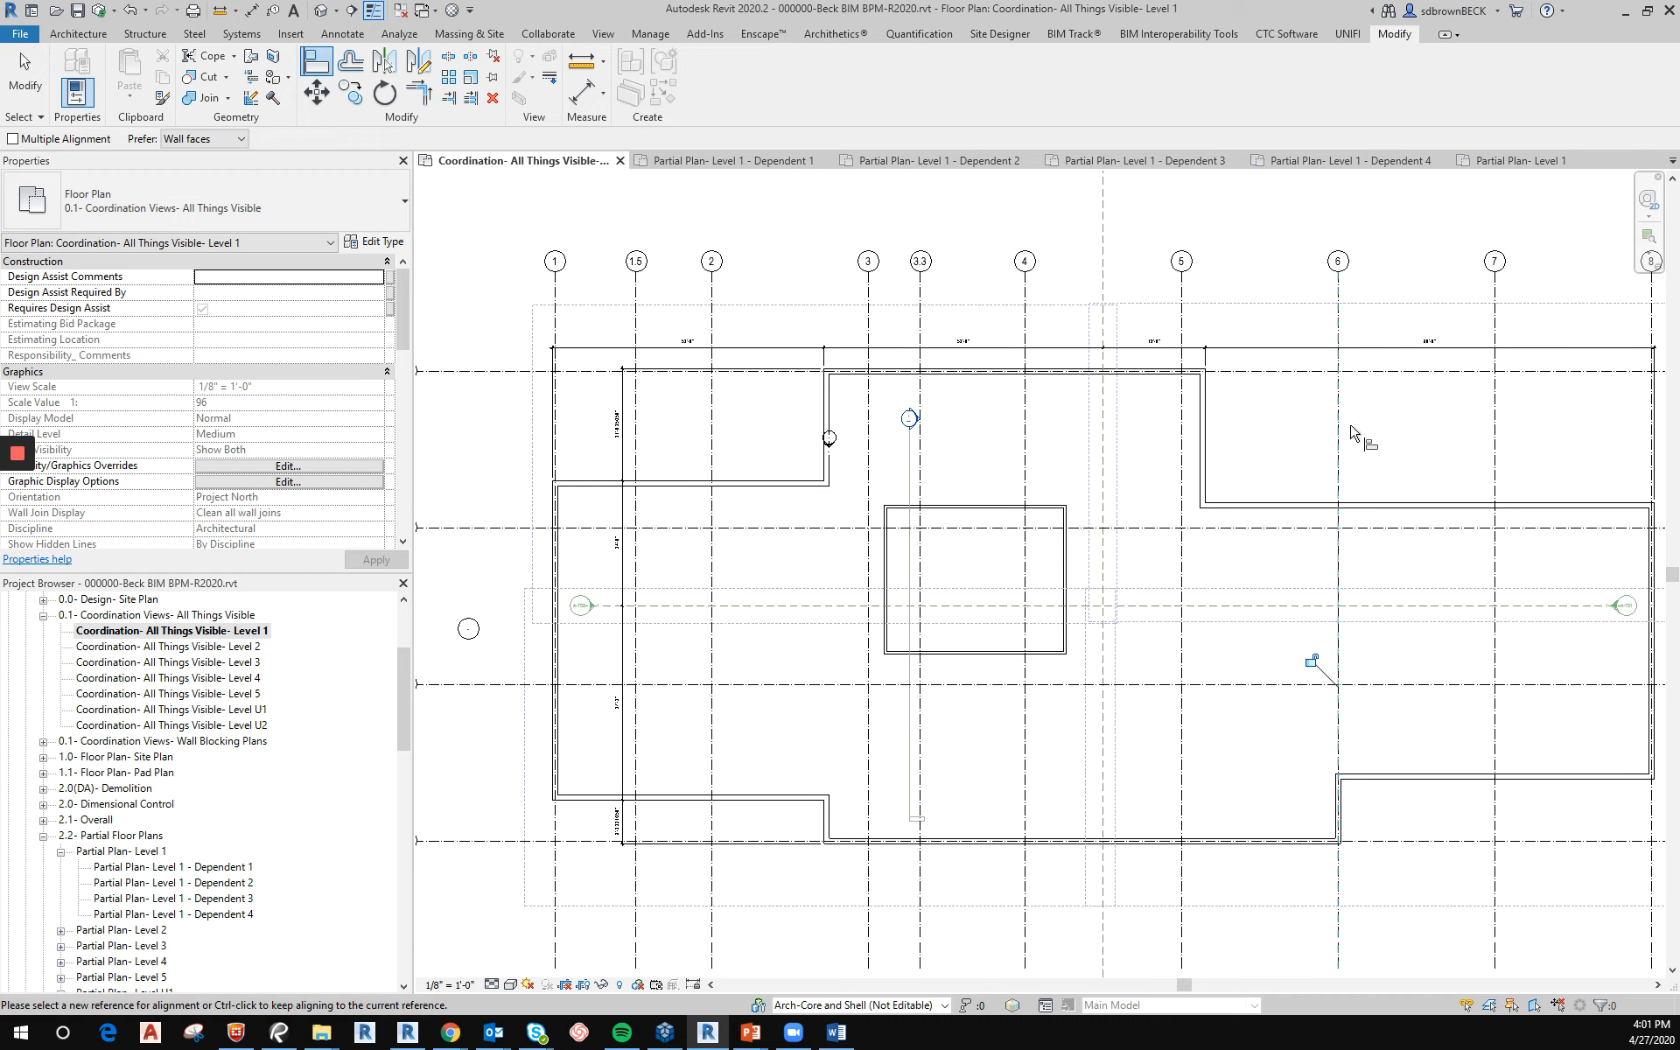
pyautogui.click(1338, 468)
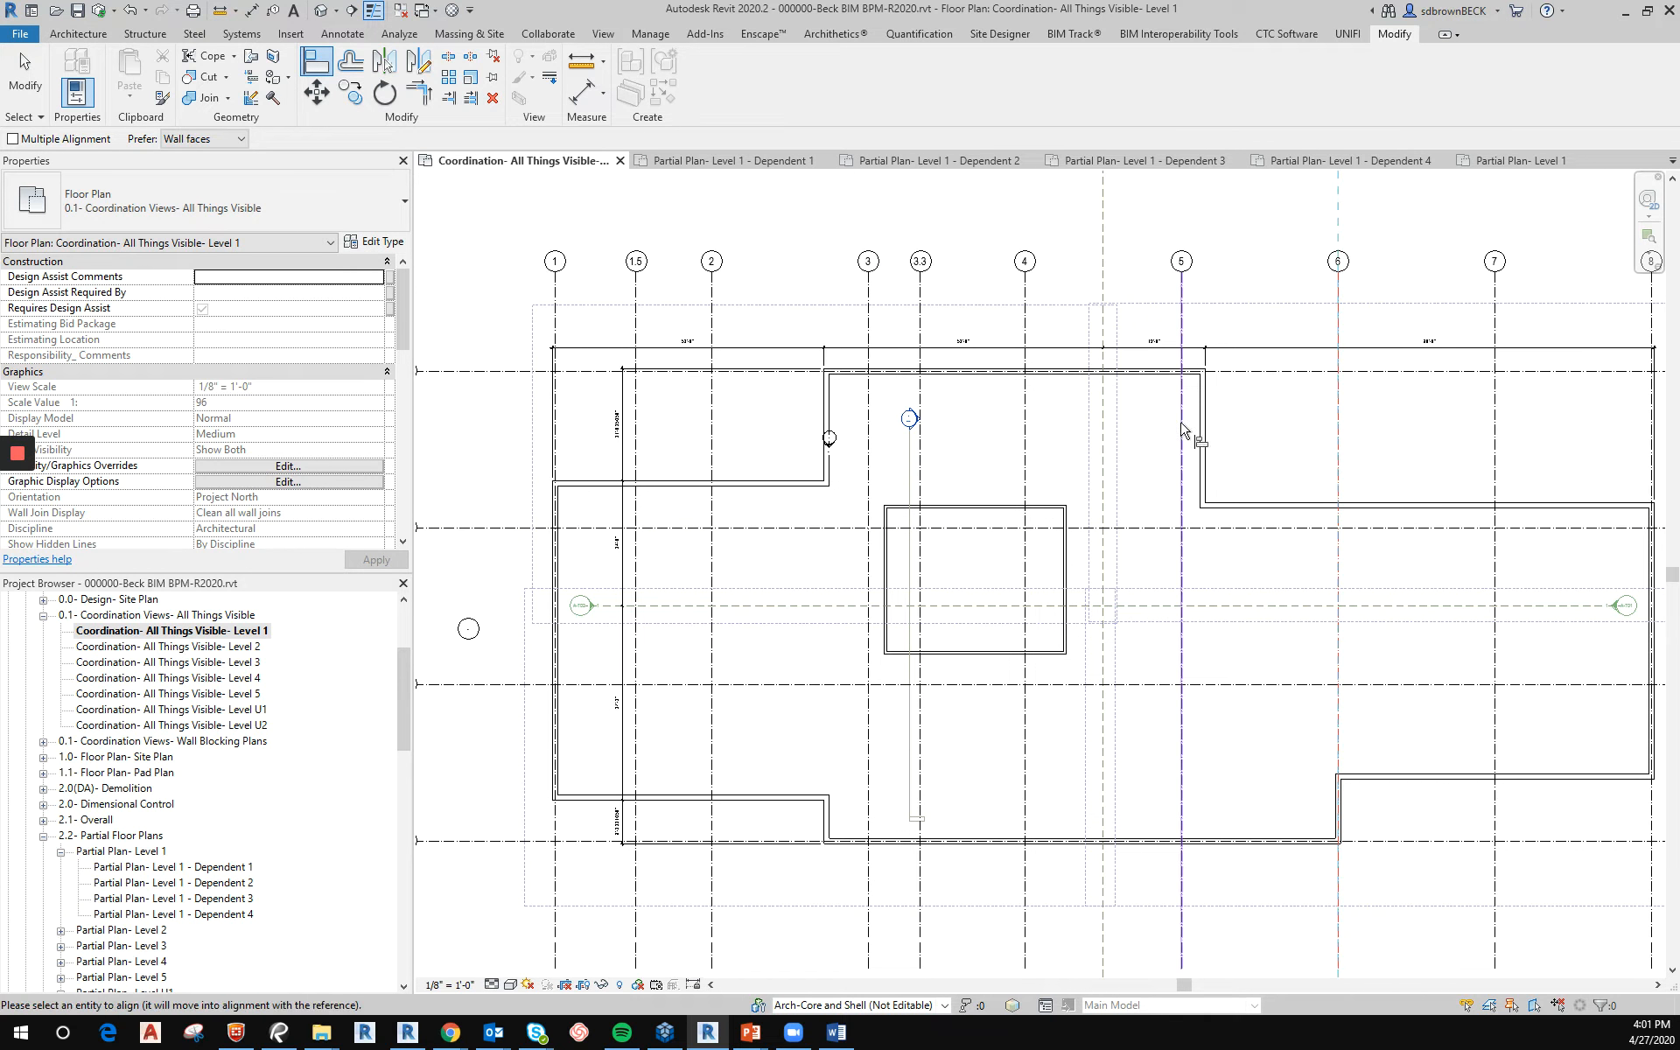
pyautogui.click(1203, 429)
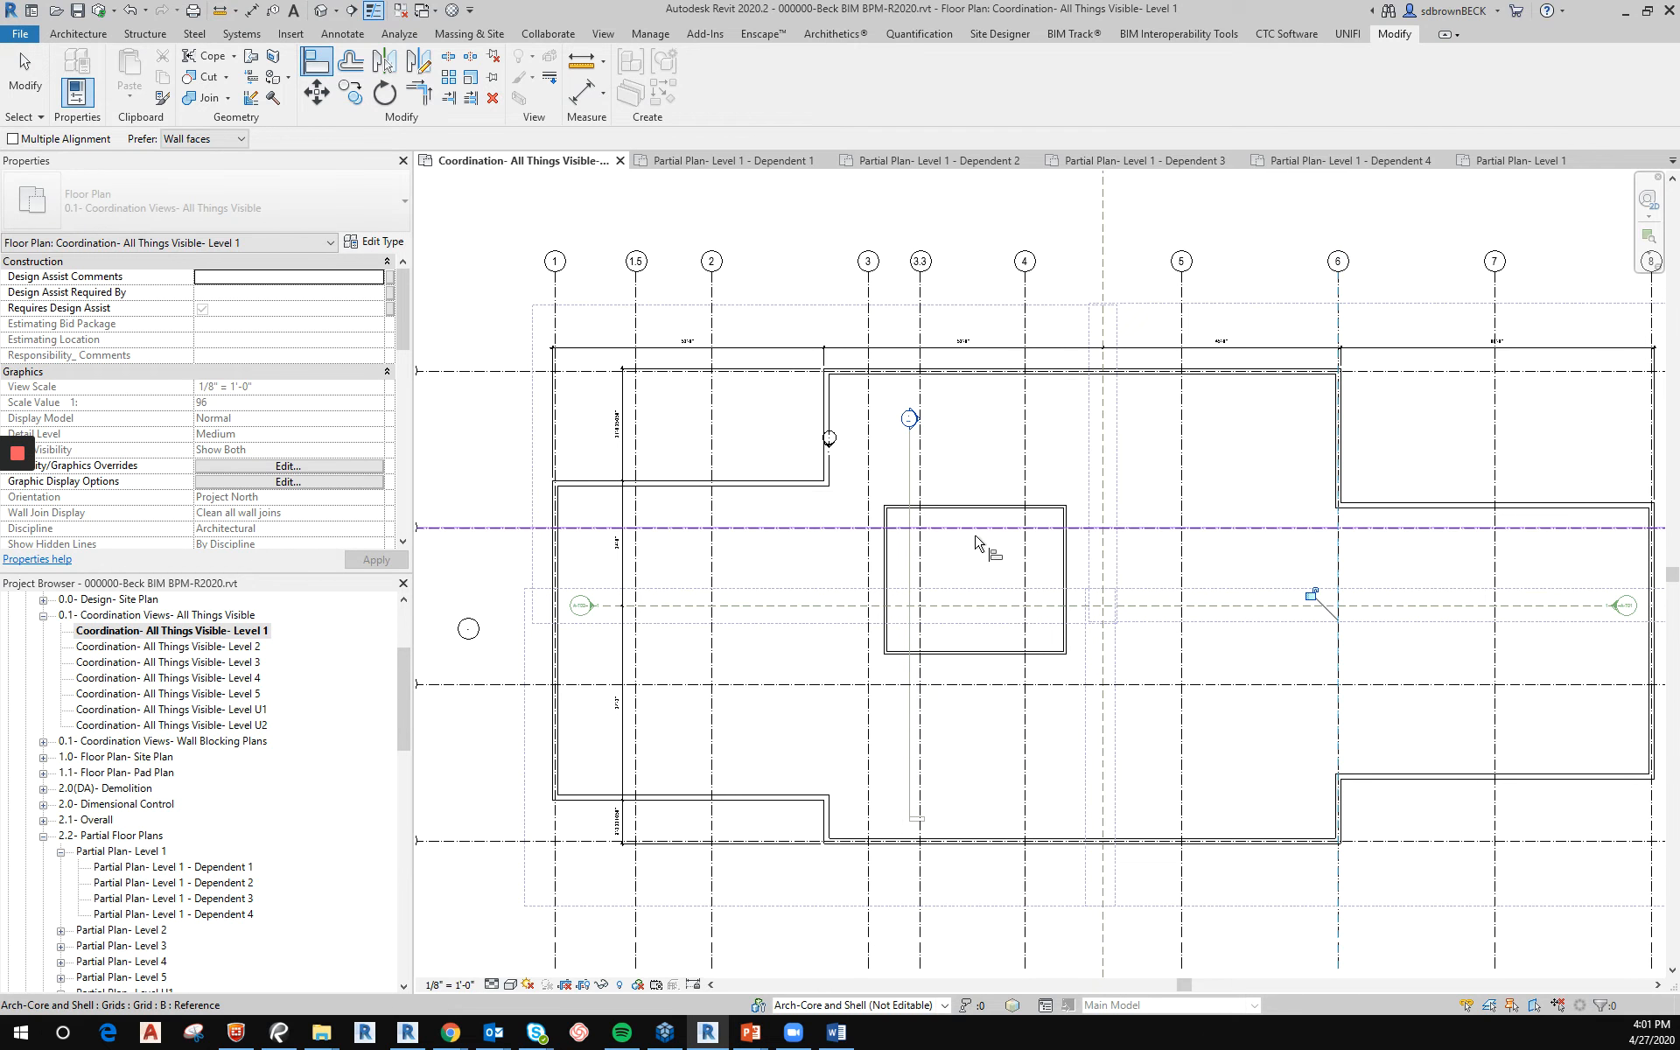
pyautogui.press('Escape')
pyautogui.press('Escape')
pyautogui.scroll(-2, 973, 536)
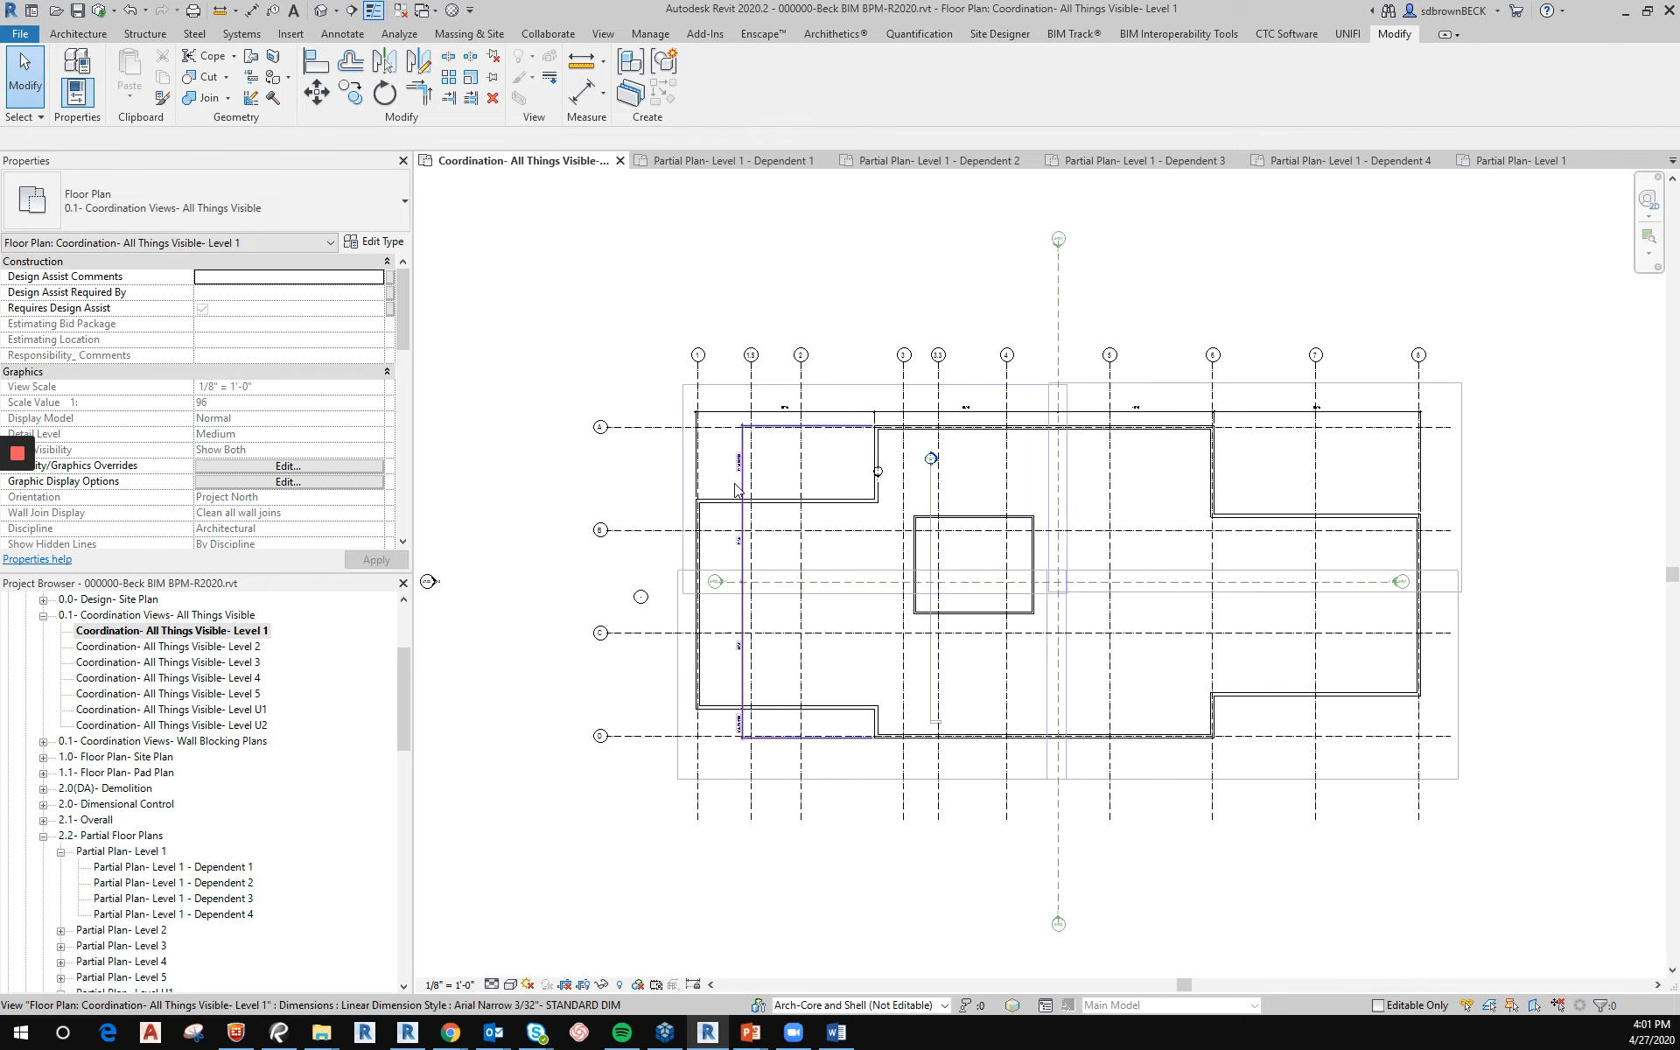
pyautogui.scroll(2, 735, 490)
pyautogui.moveTo(539, 560); pyautogui.dragTo(552, 395, button='middle')
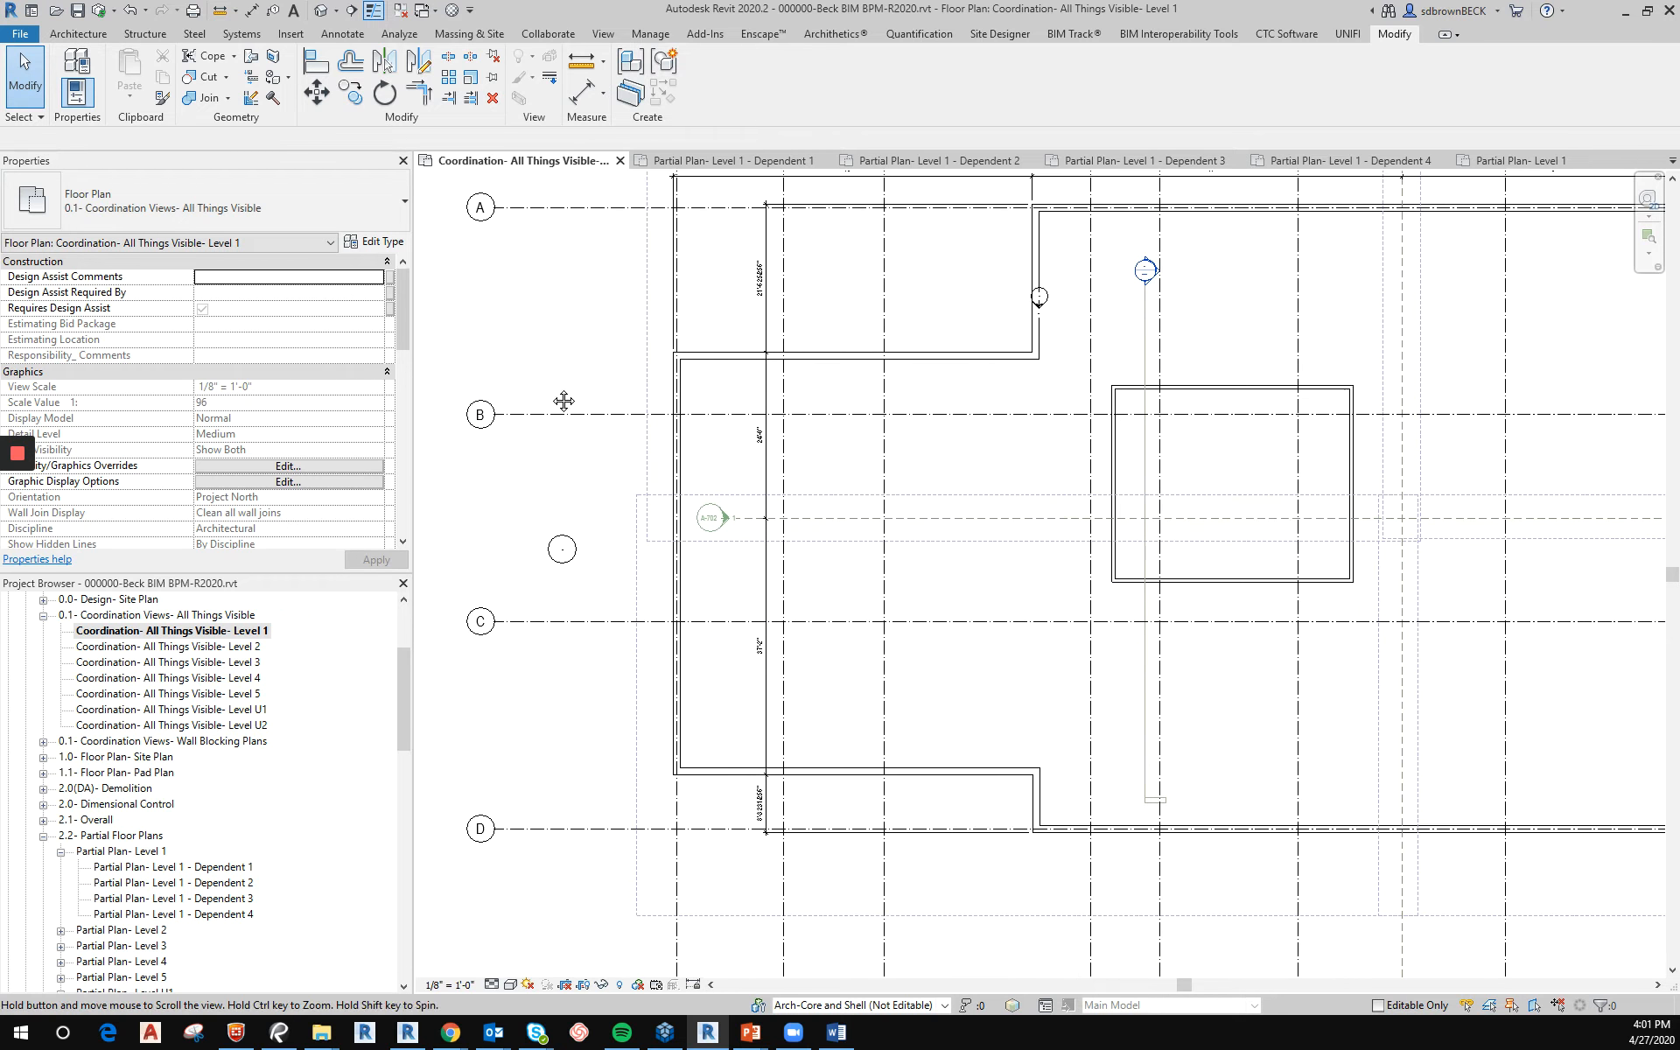
pyautogui.scroll(-1, 1125, 630)
pyautogui.scroll(-1, 908, 638)
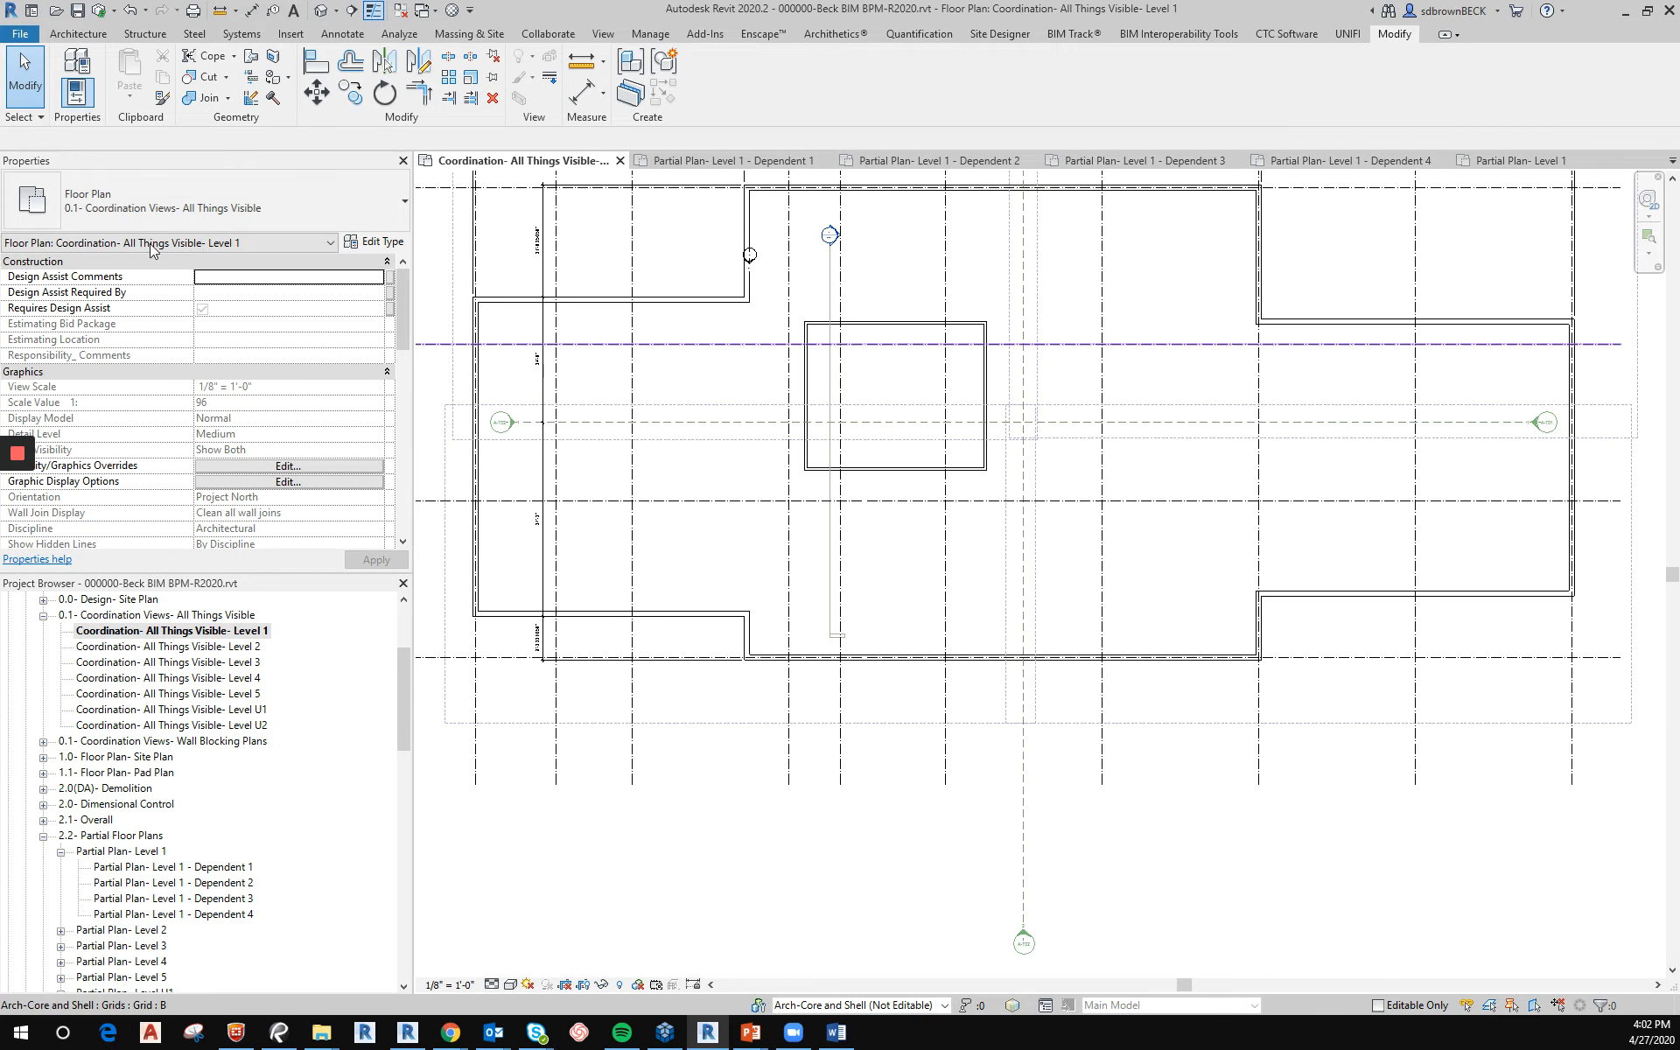
# Draw a start-end-radius arc grid bulging south between the ends of the southernmost wall, radius about 104 feet, and delete it.
pyautogui.click(91, 39)
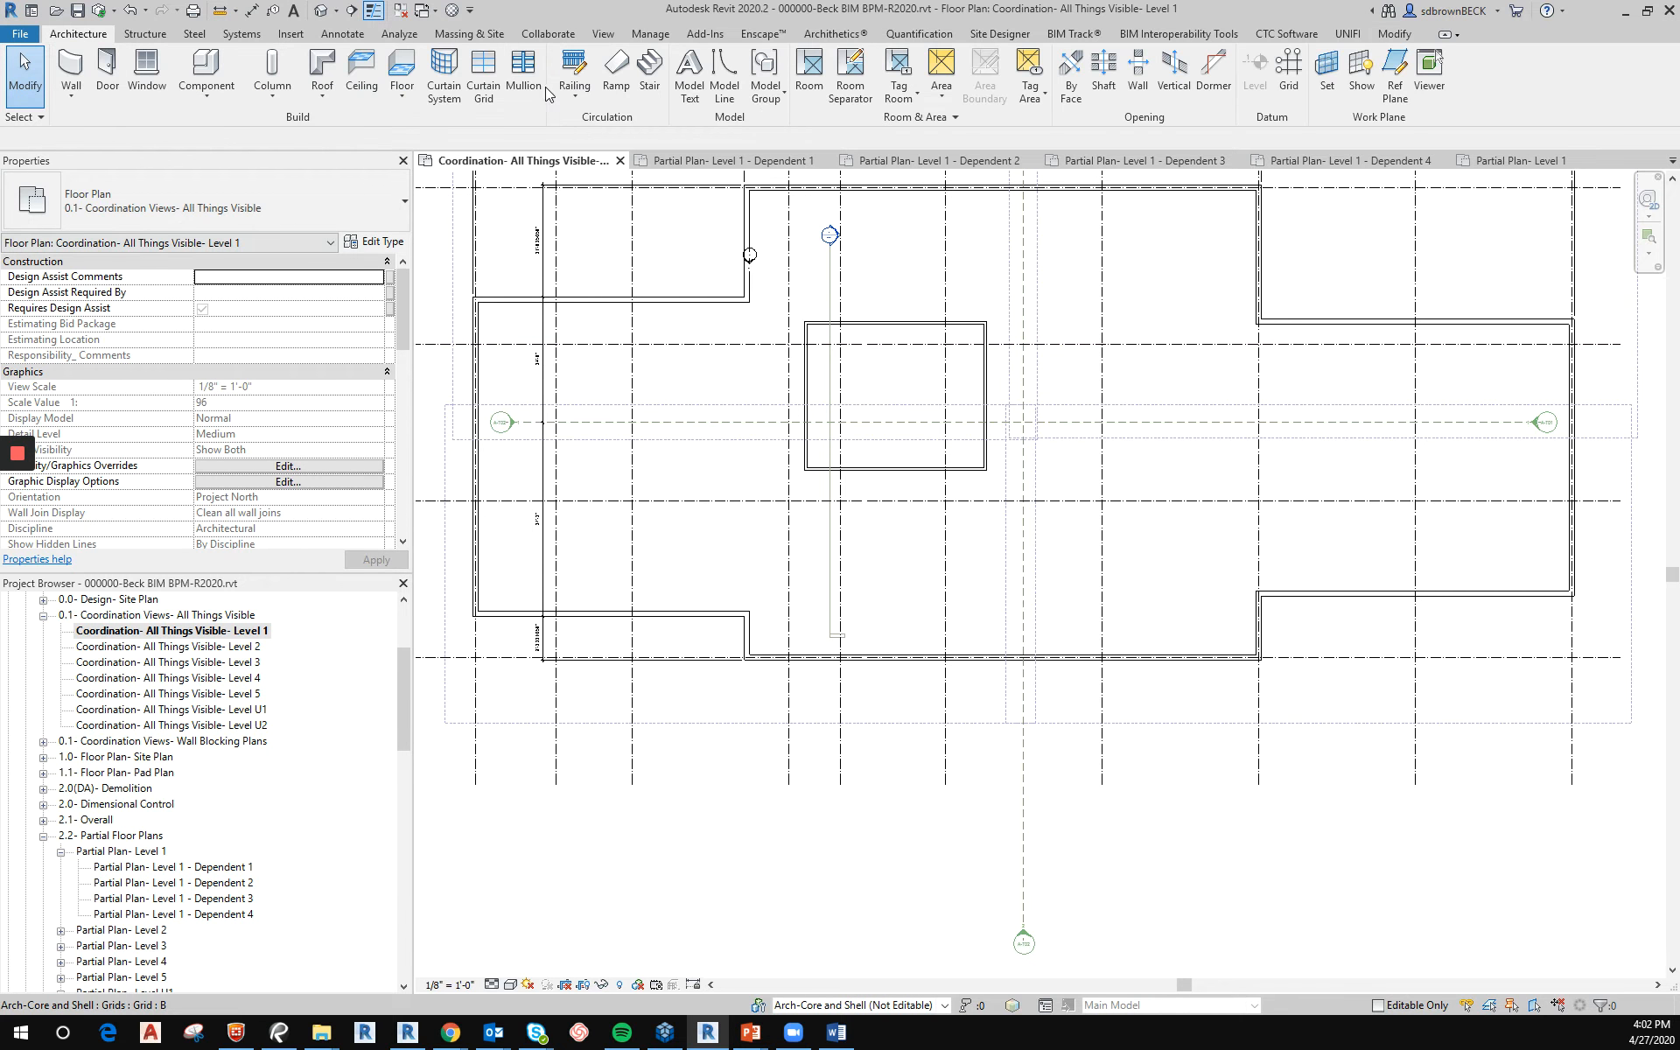
pyautogui.click(1289, 70)
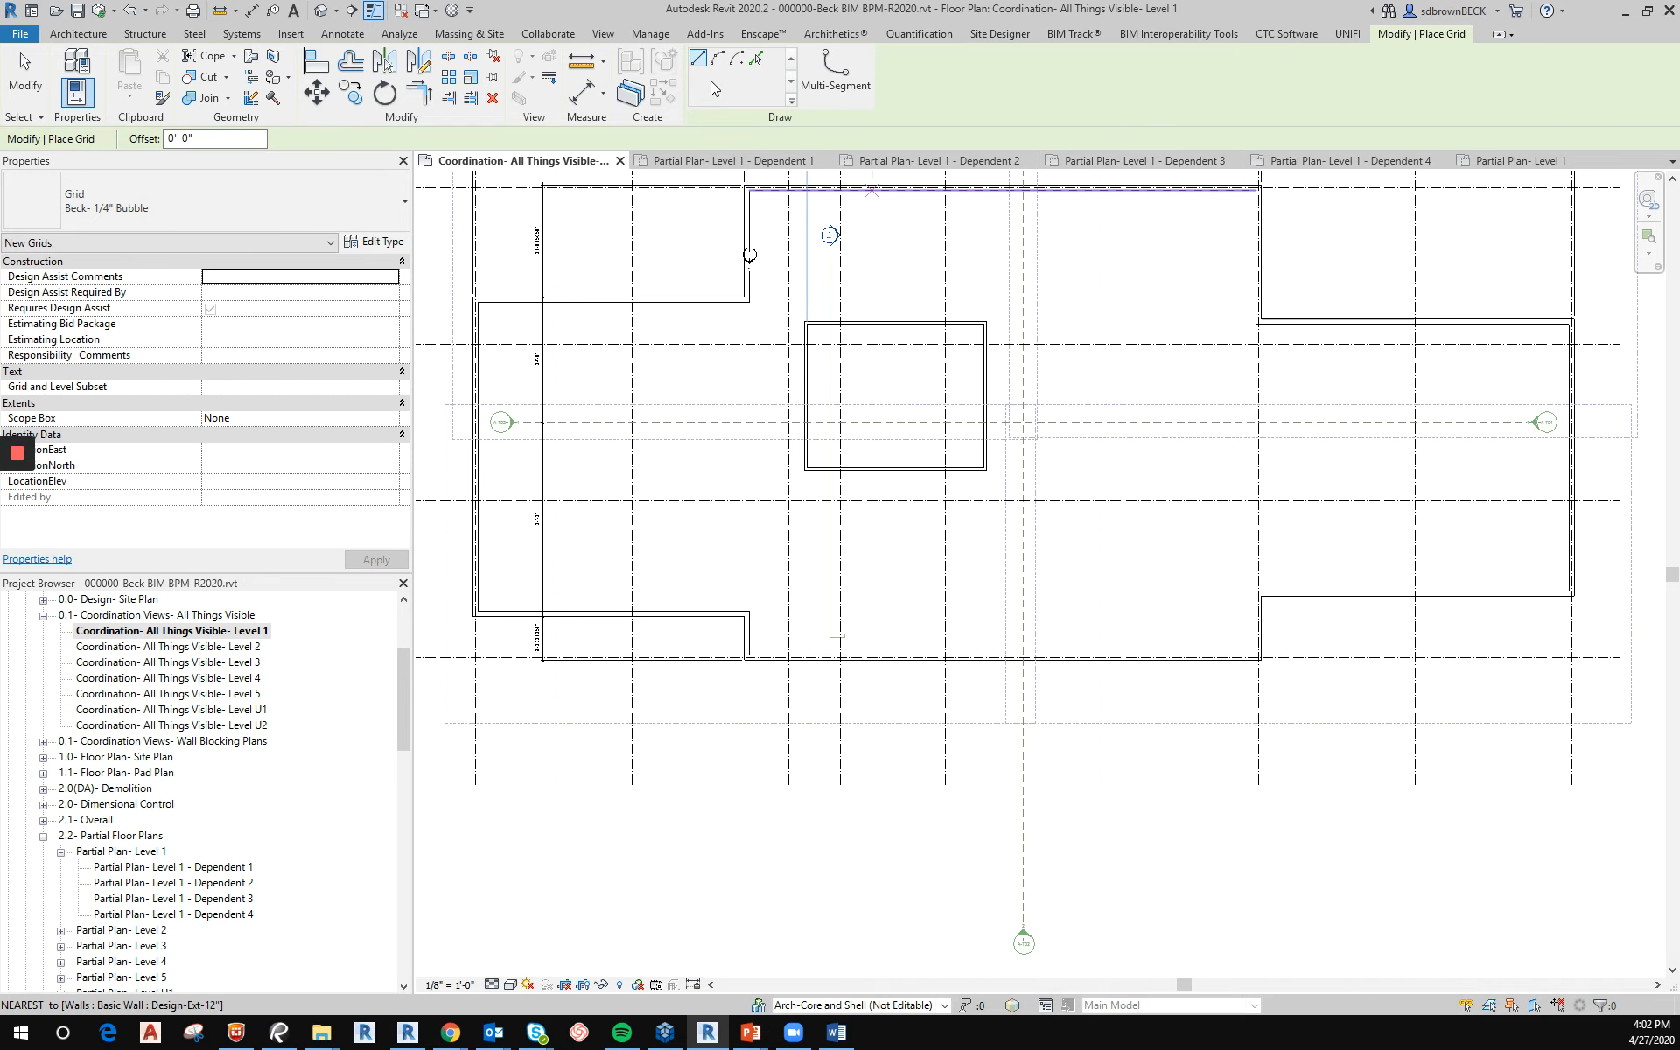
pyautogui.click(718, 58)
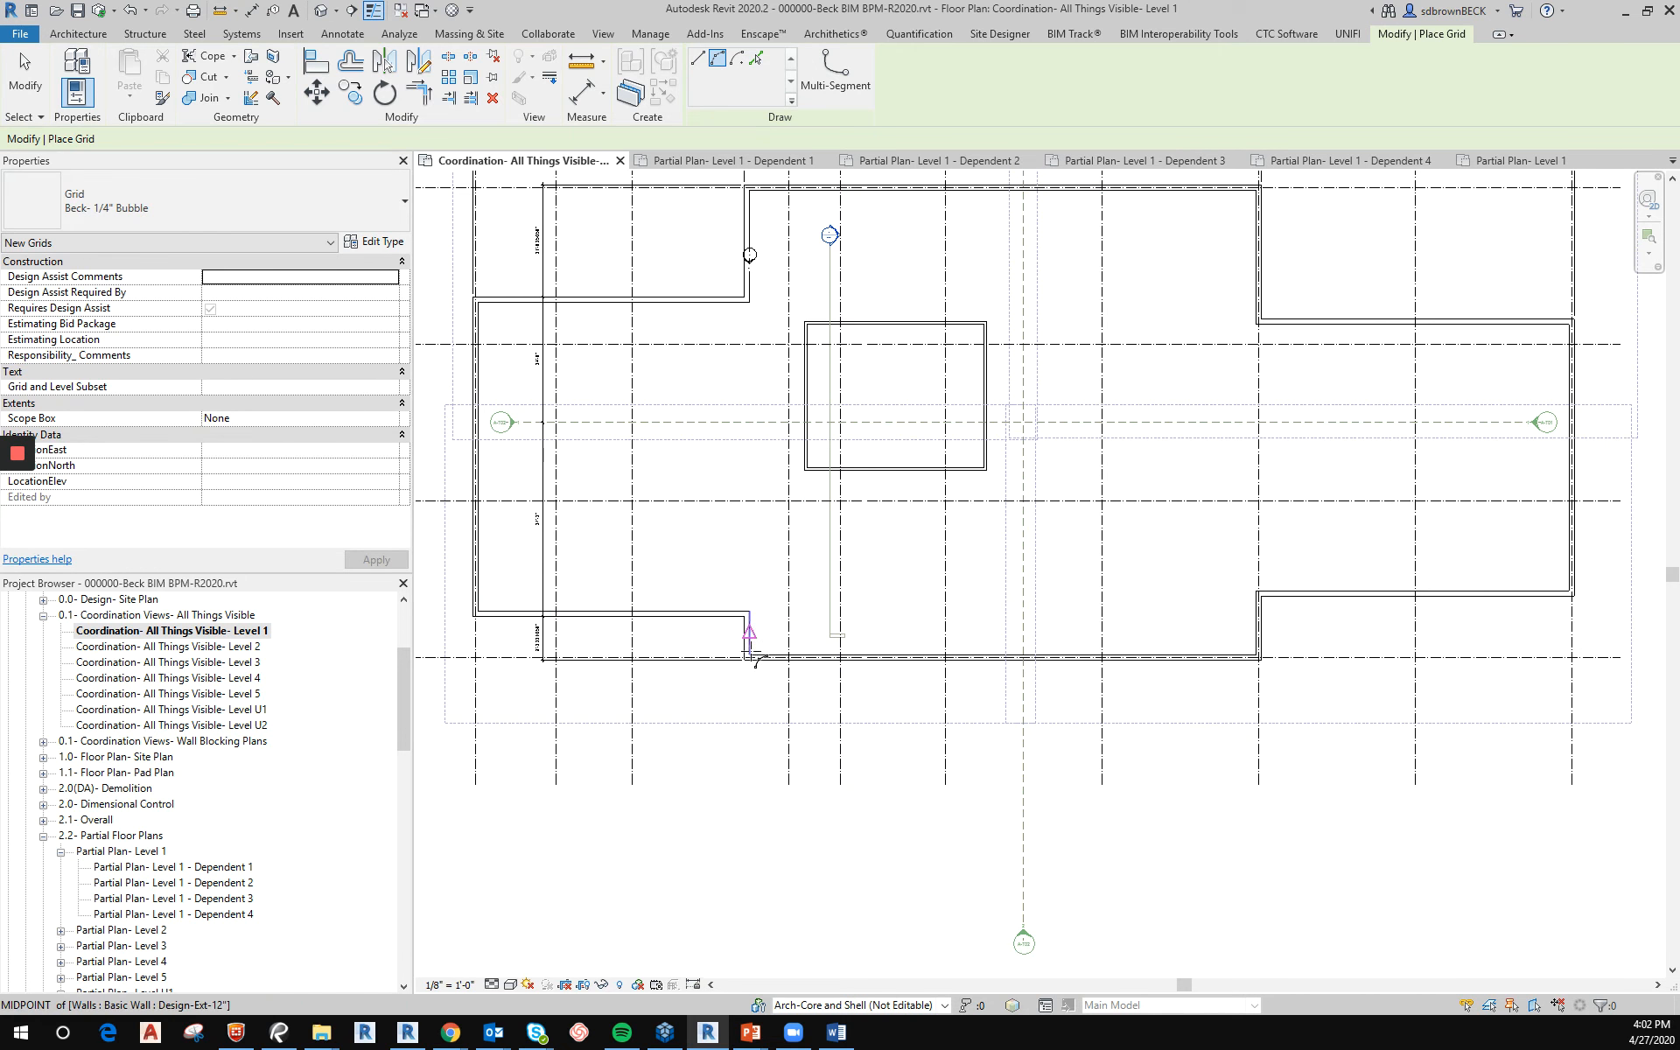
pyautogui.click(749, 658)
pyautogui.click(1260, 673)
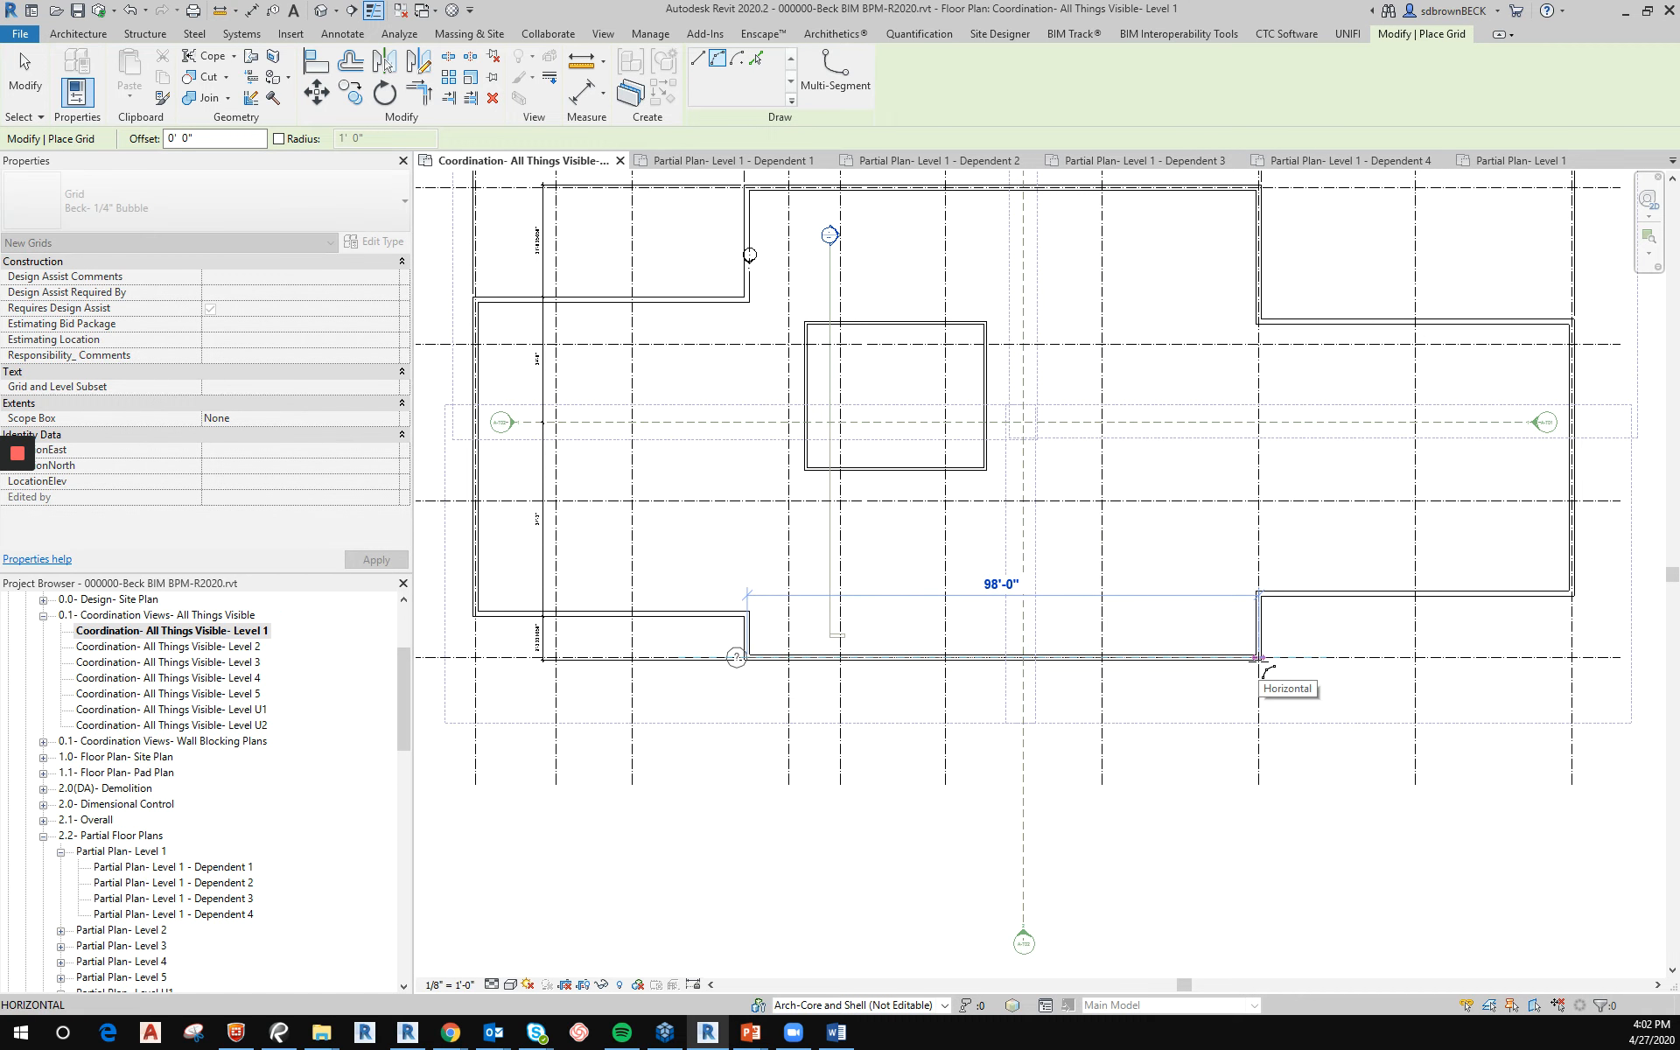
pyautogui.click(1185, 693)
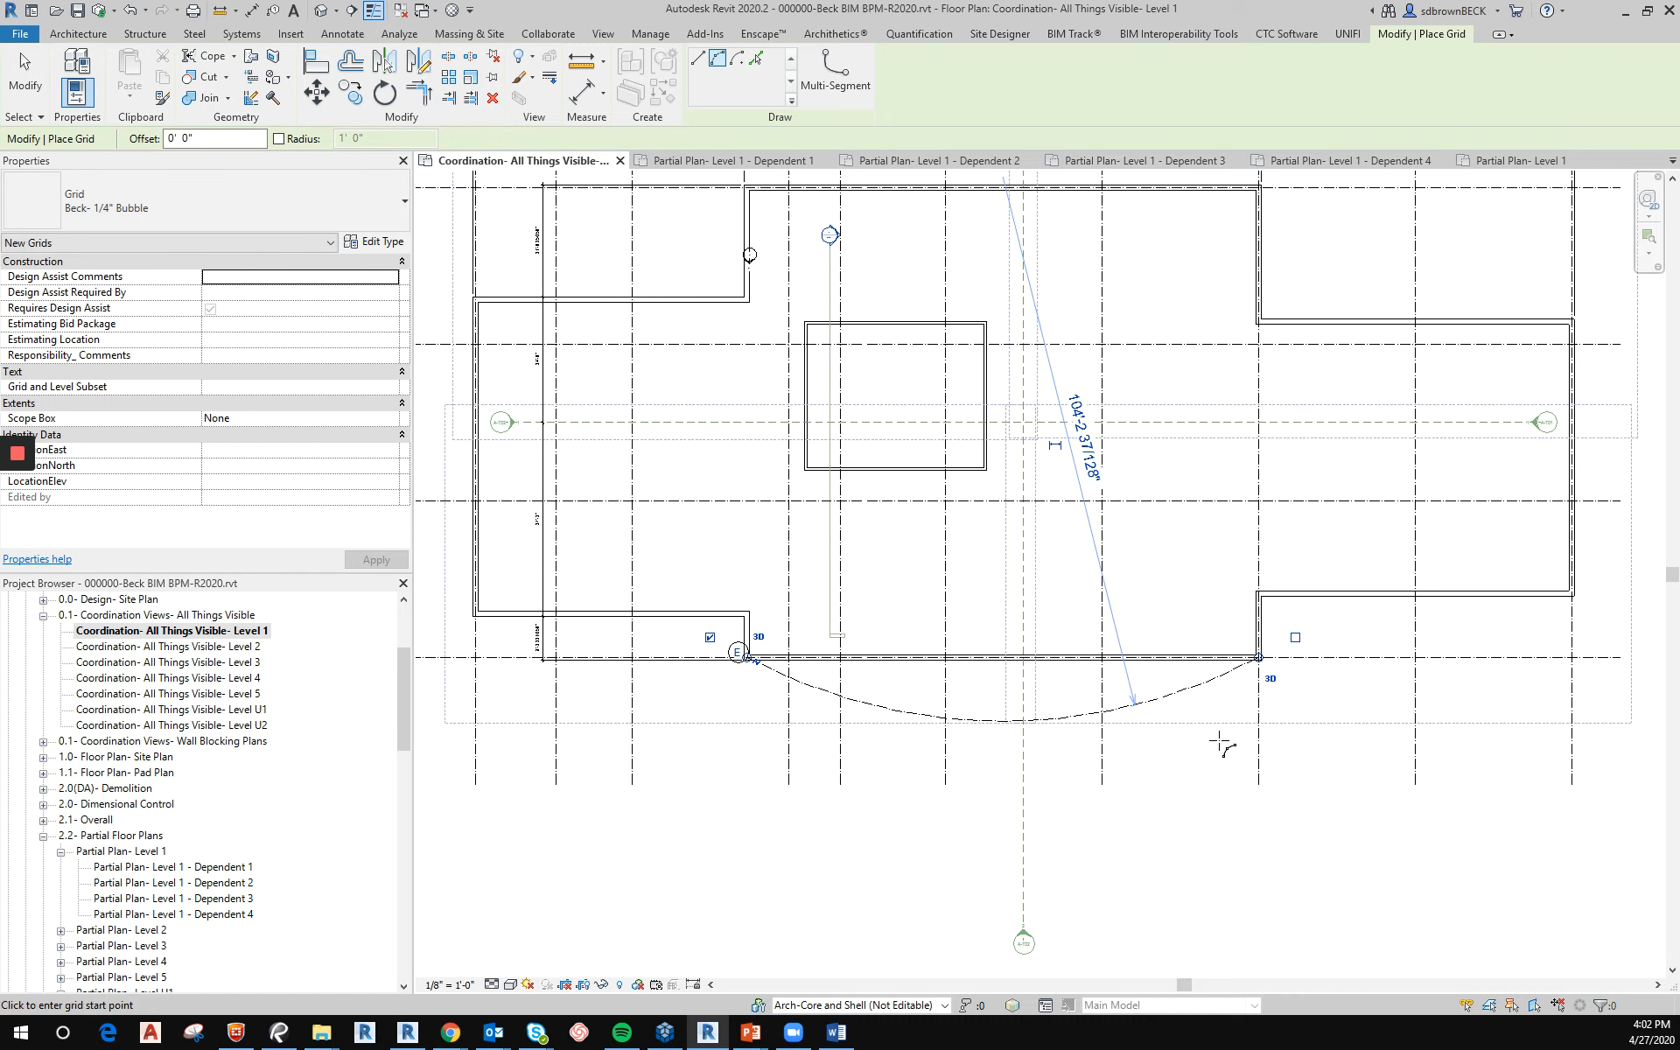
pyautogui.press('Escape')
pyautogui.press('Escape')
pyautogui.click(1219, 677)
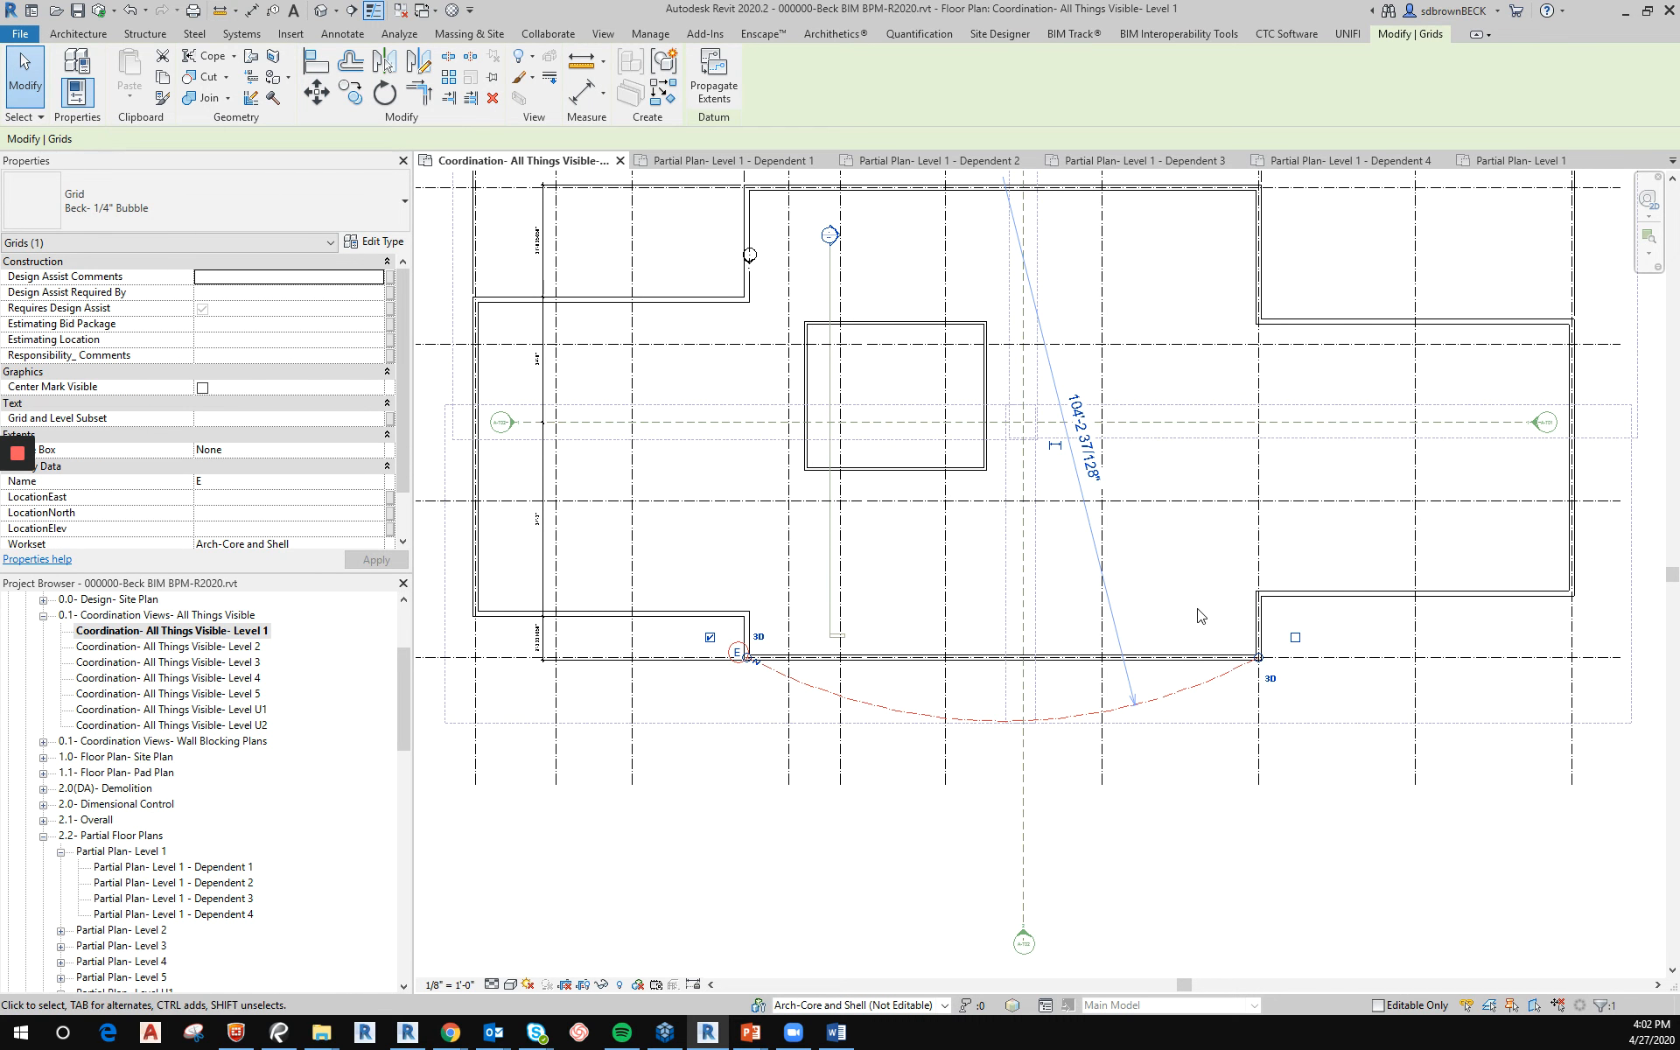
pyautogui.press('Delete')
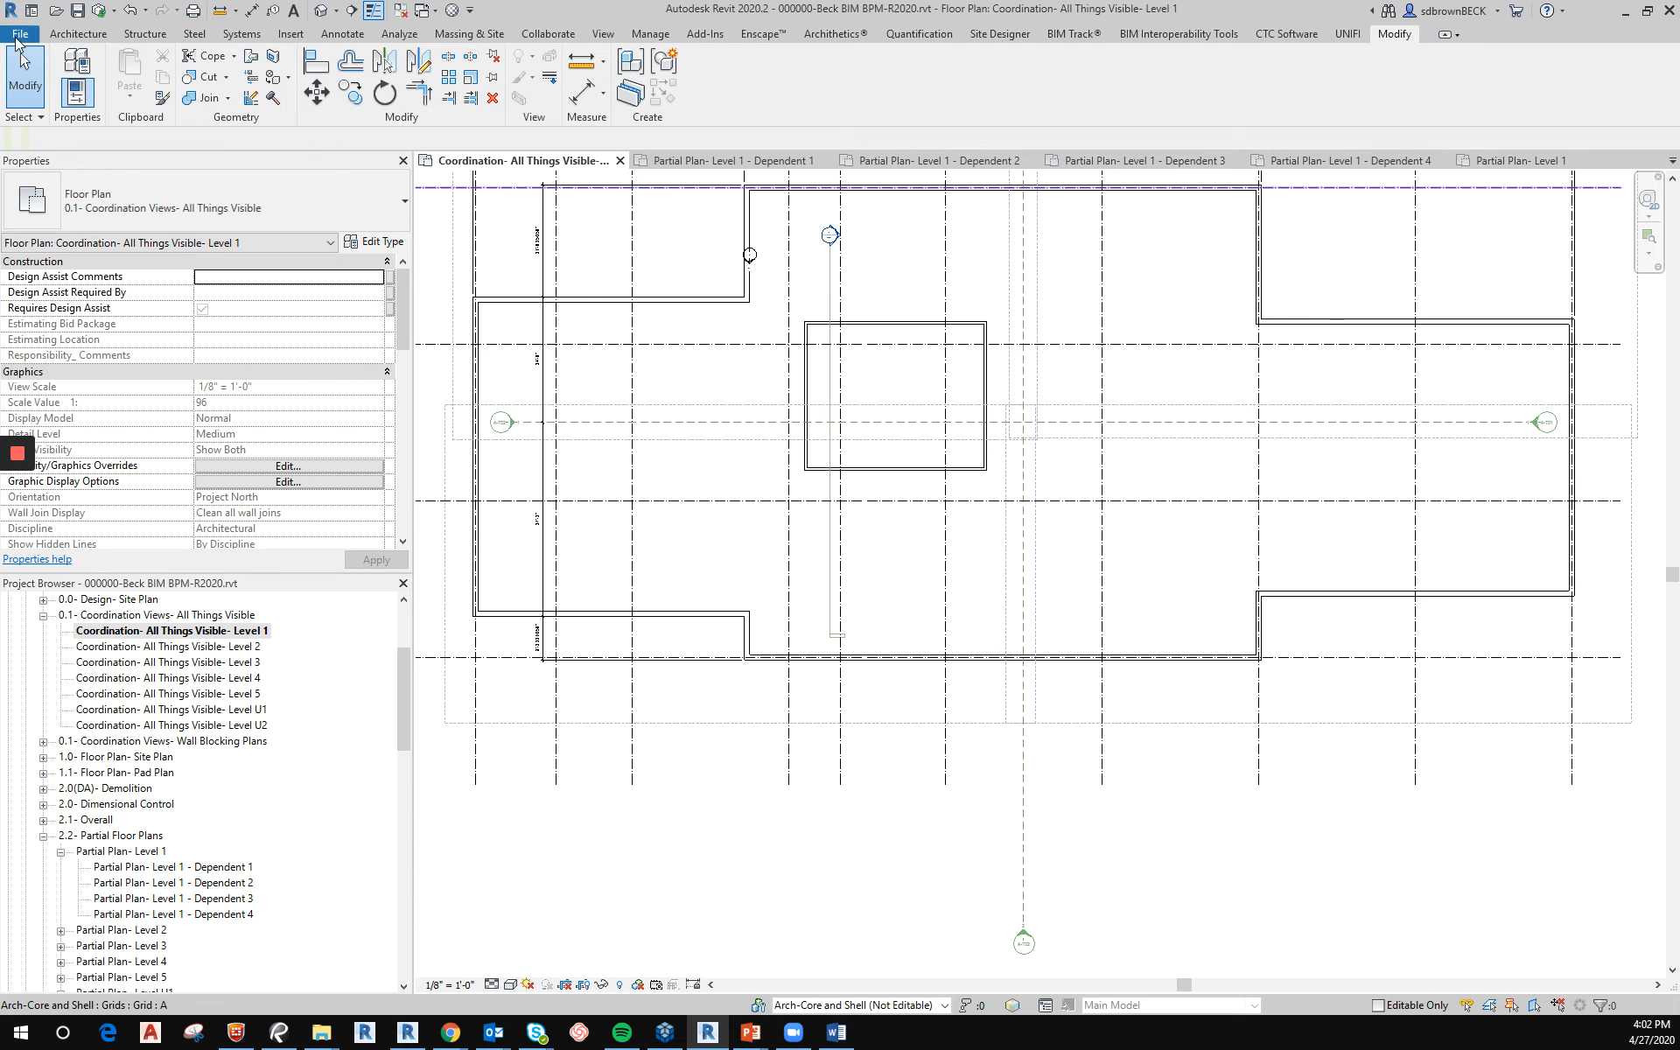
# Draw a center-ends arc grid south of the building, centered on the reference plane intersection, with a radius of about 71 feet.
pyautogui.click(78, 33)
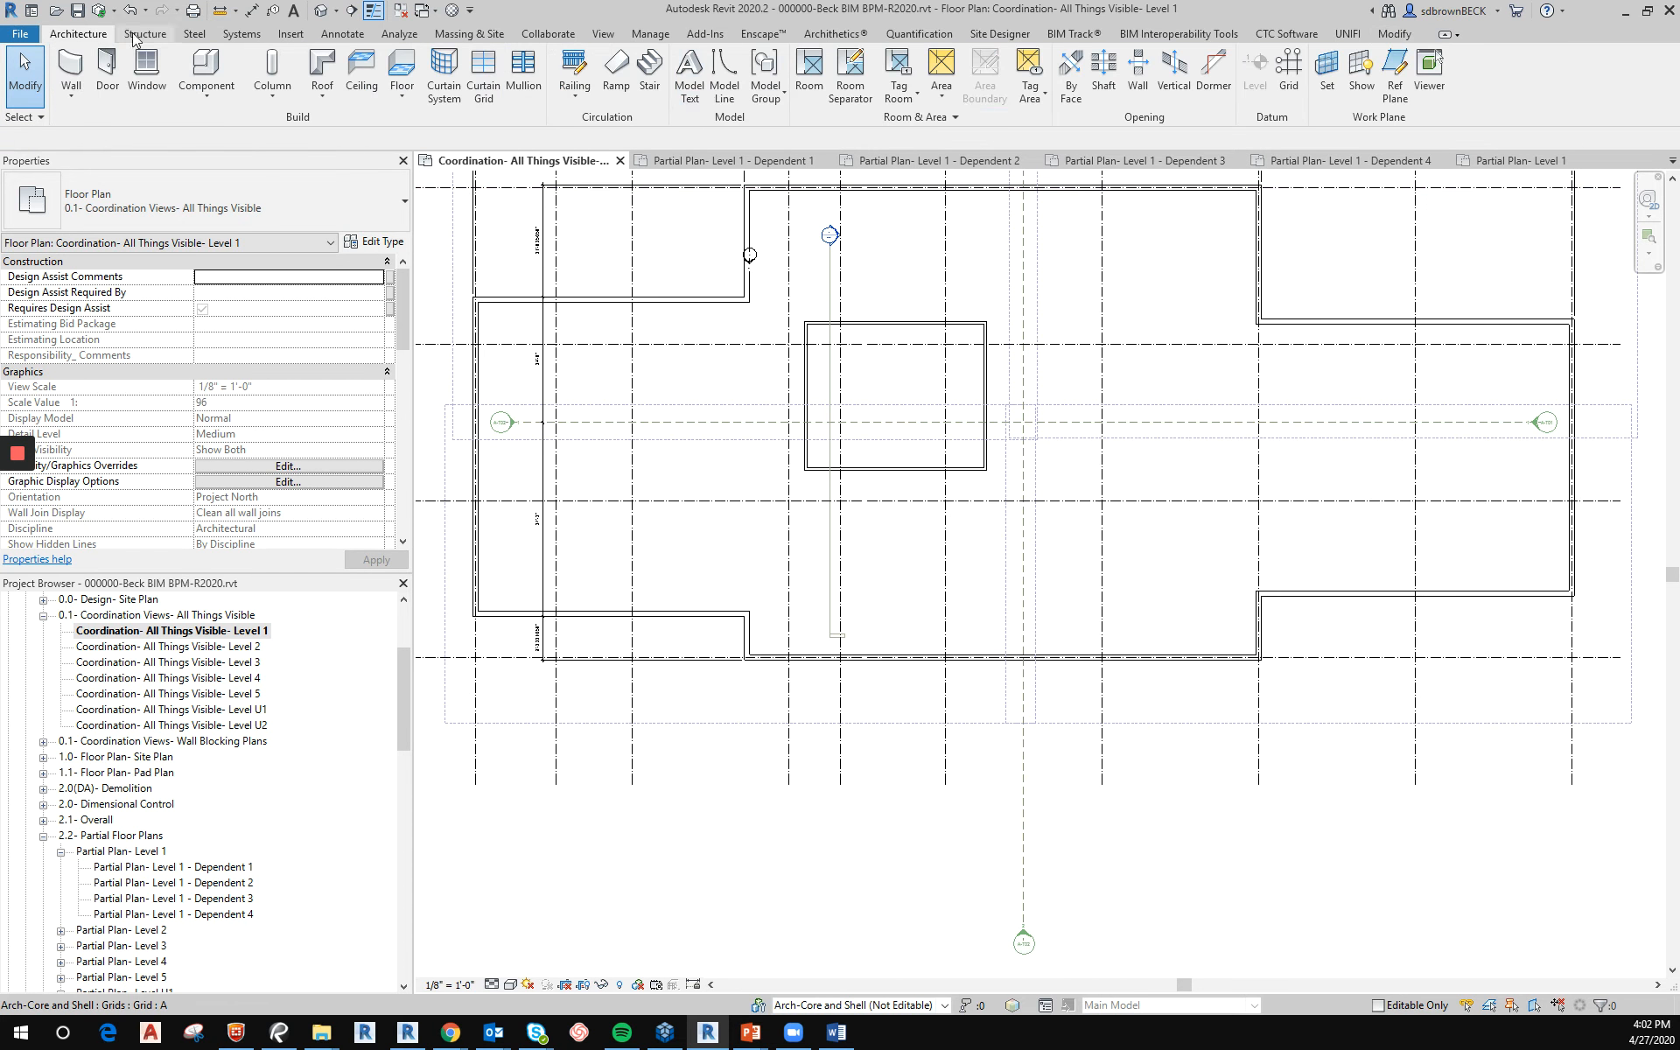
pyautogui.click(1286, 79)
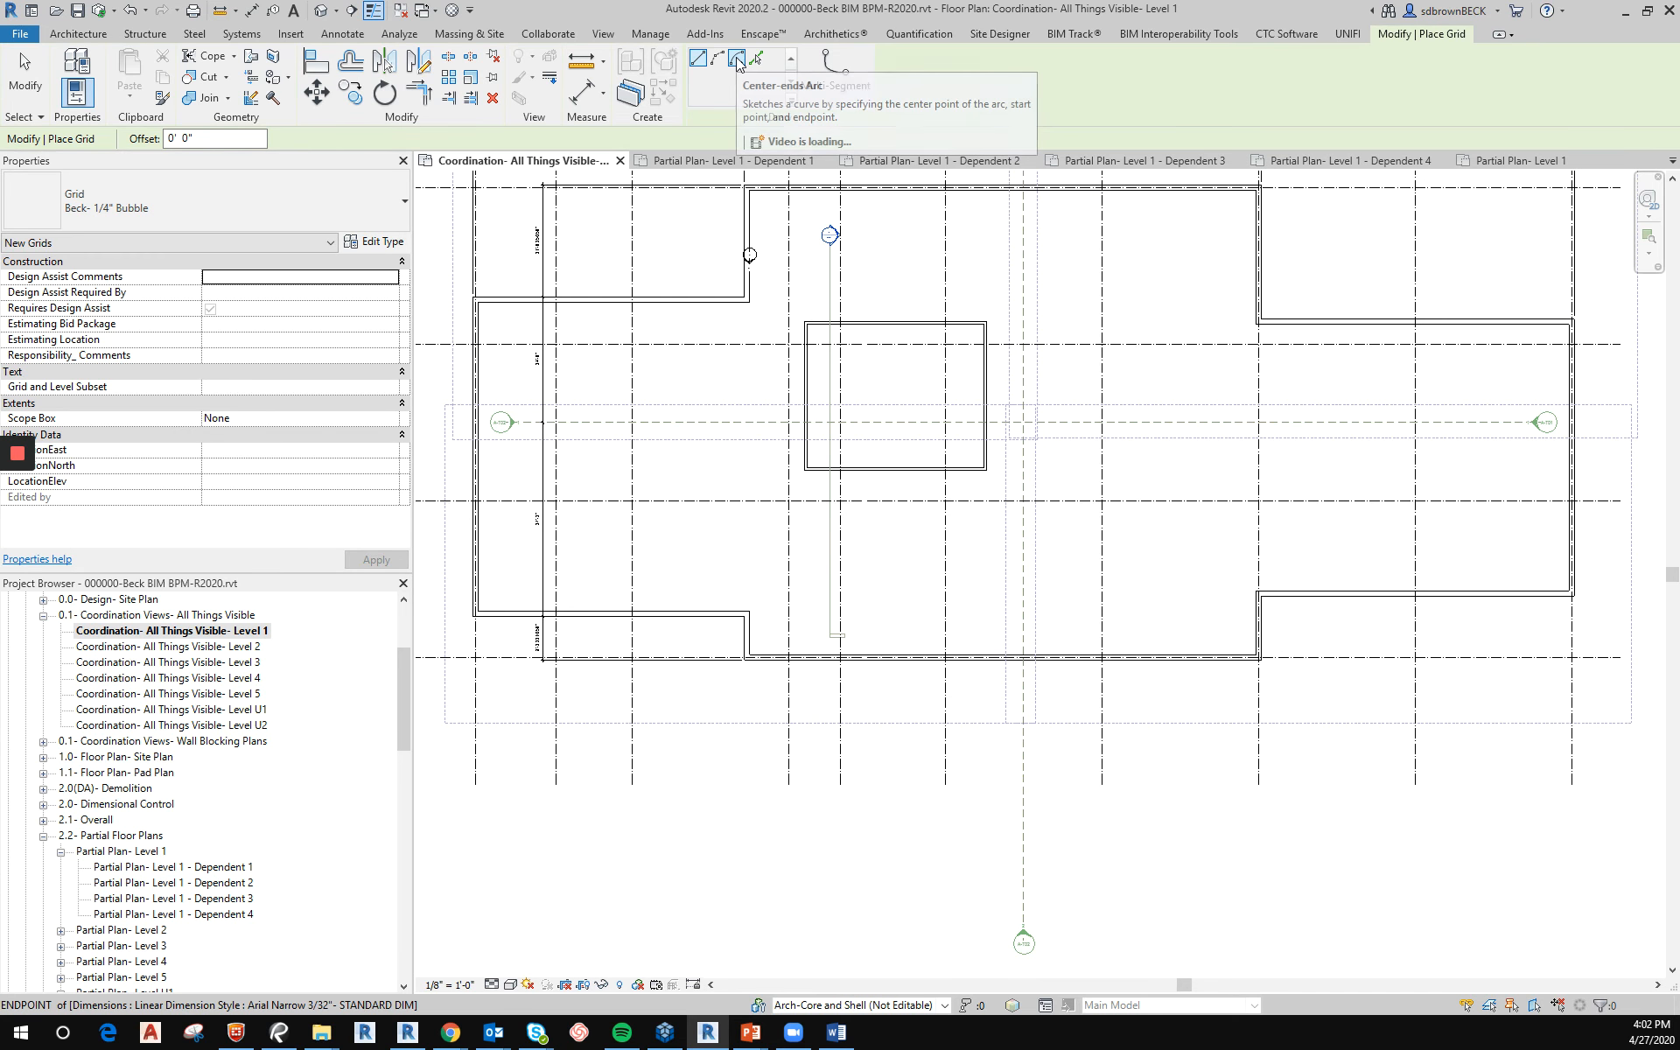
pyautogui.click(738, 59)
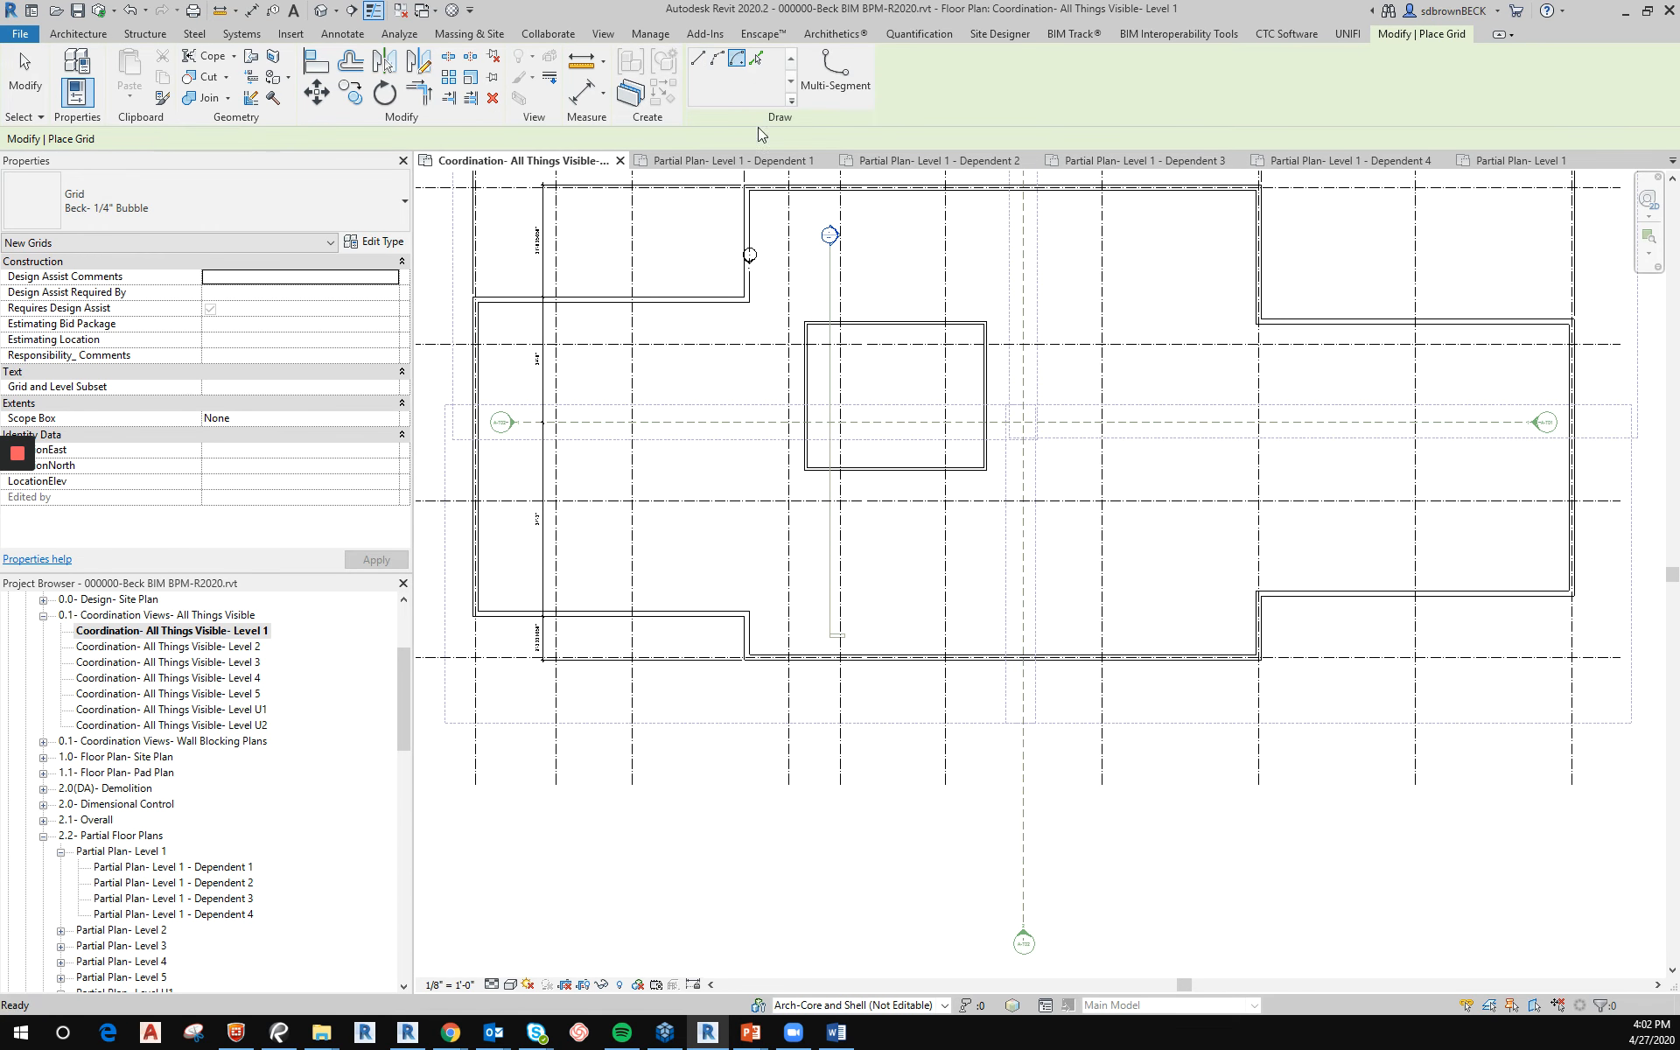
pyautogui.click(1022, 422)
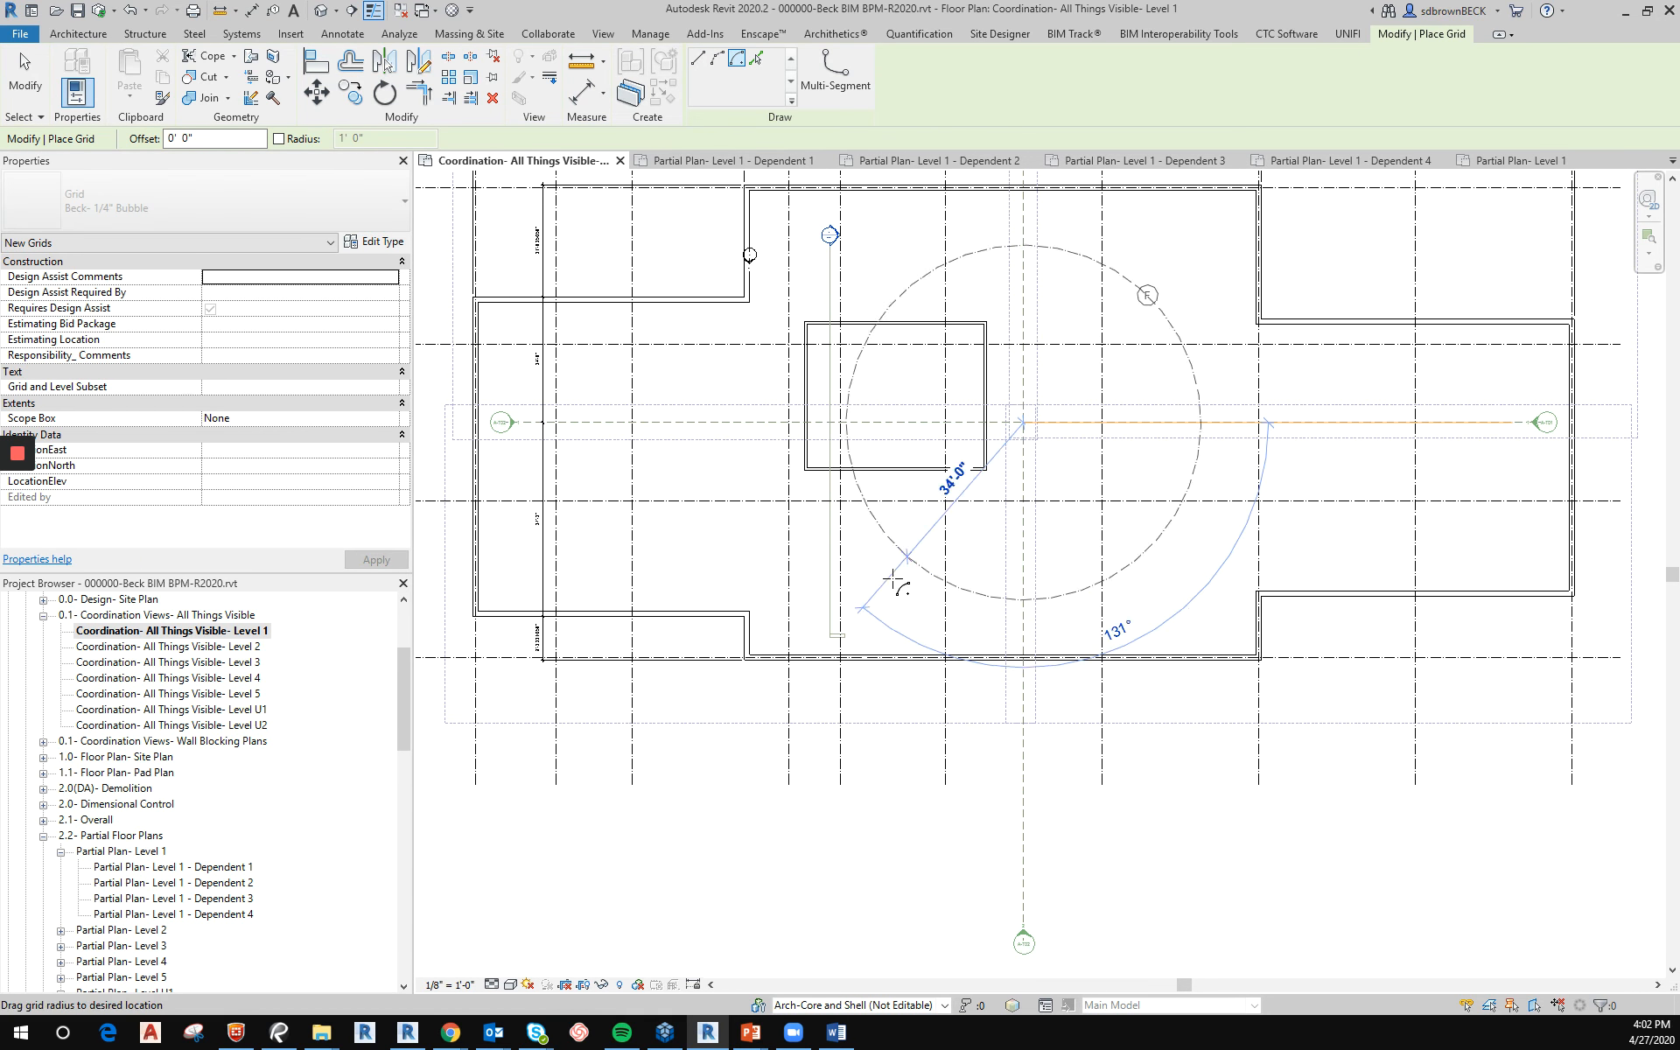
pyautogui.click(760, 684)
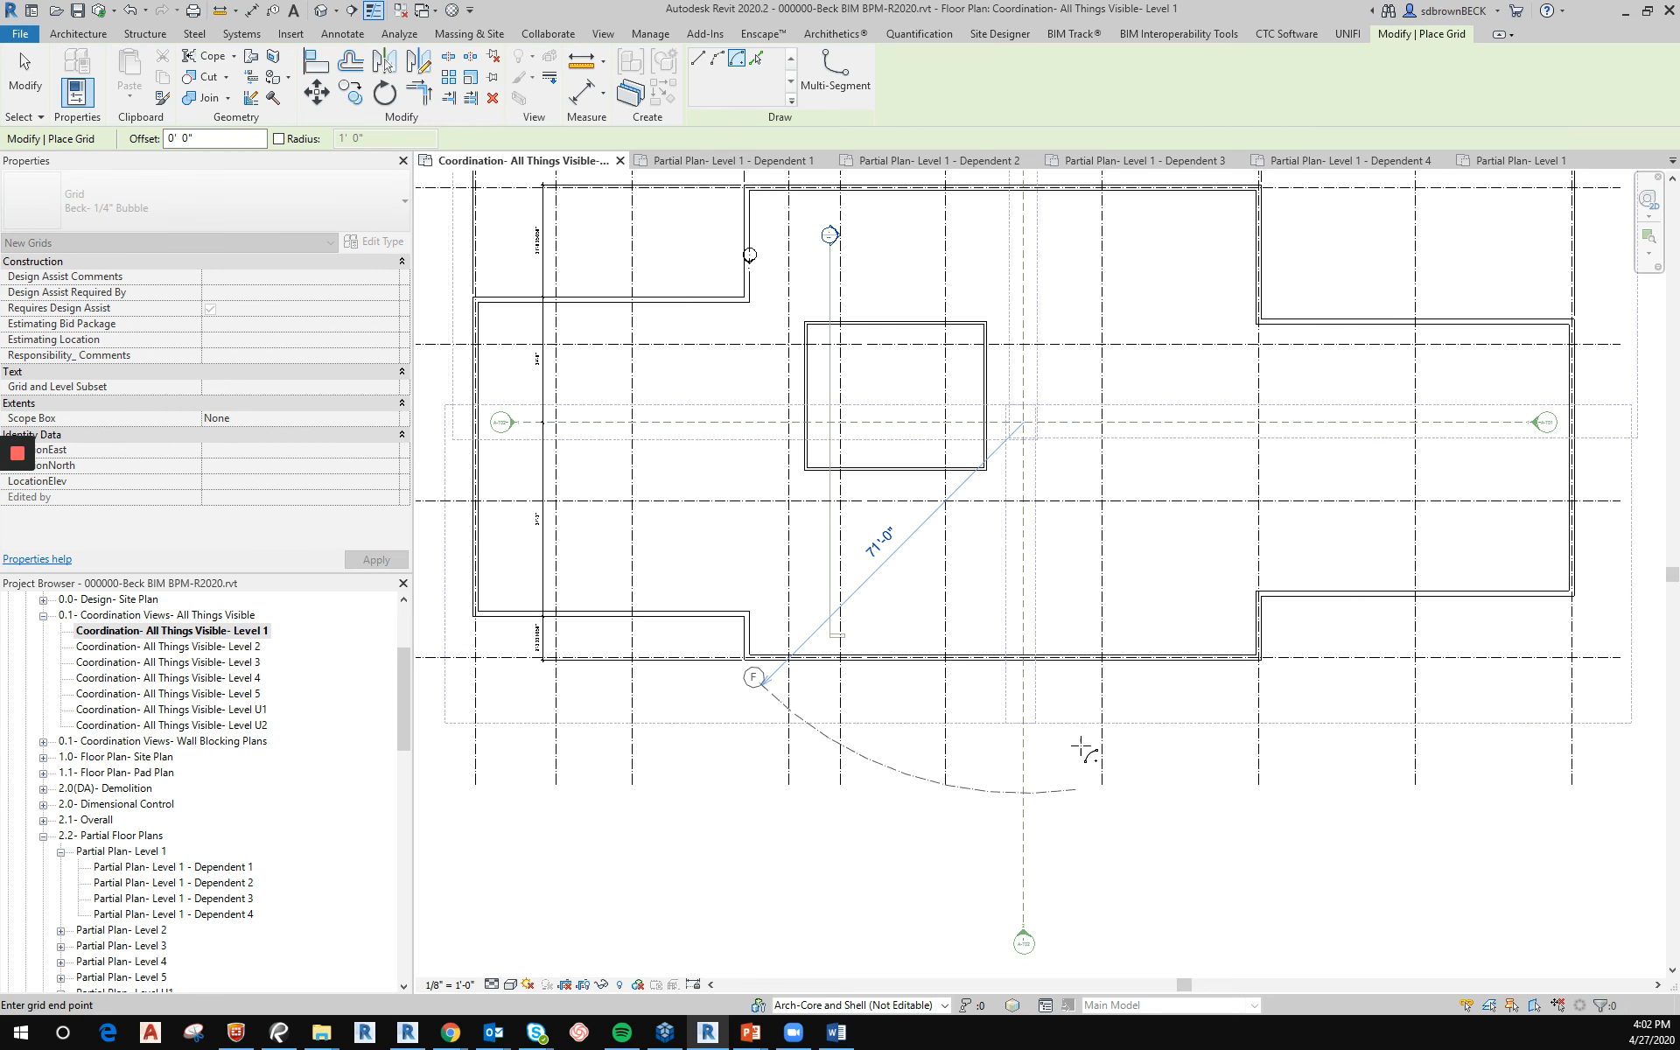
pyautogui.click(1283, 705)
pyautogui.press('Escape')
pyautogui.press('Escape')
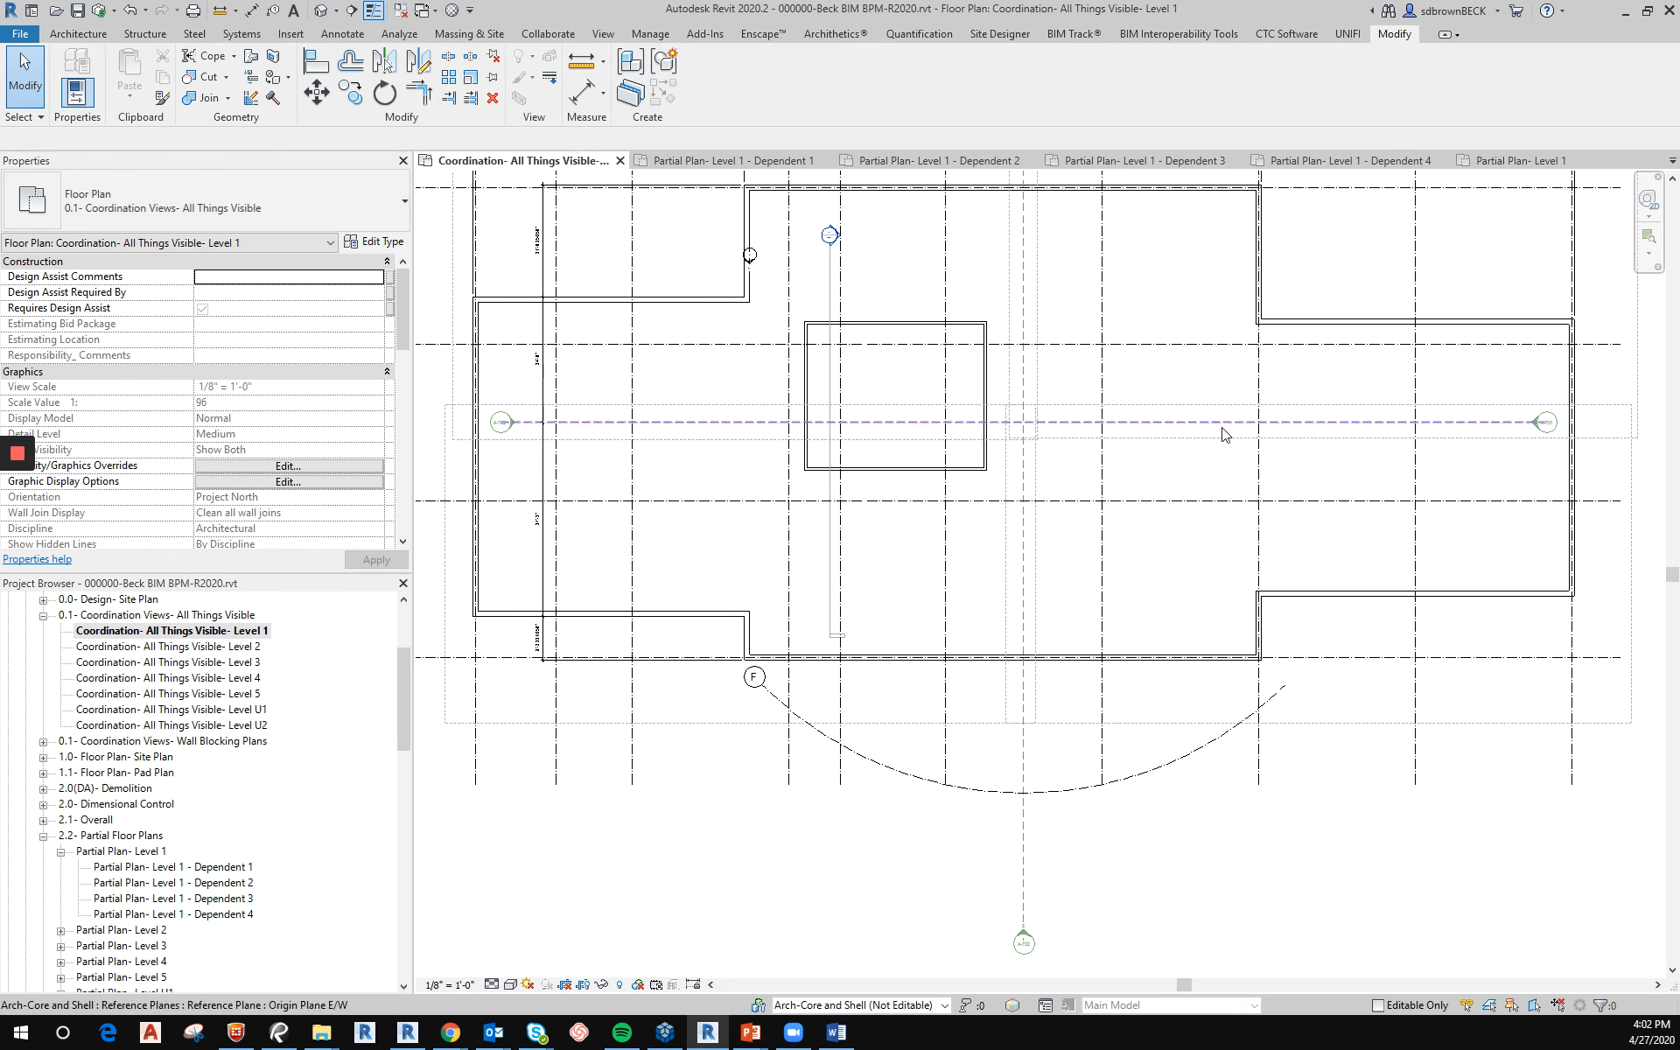
# Delete the center-ends arc grid south of the building.
pyautogui.scroll(-3, 902, 760)
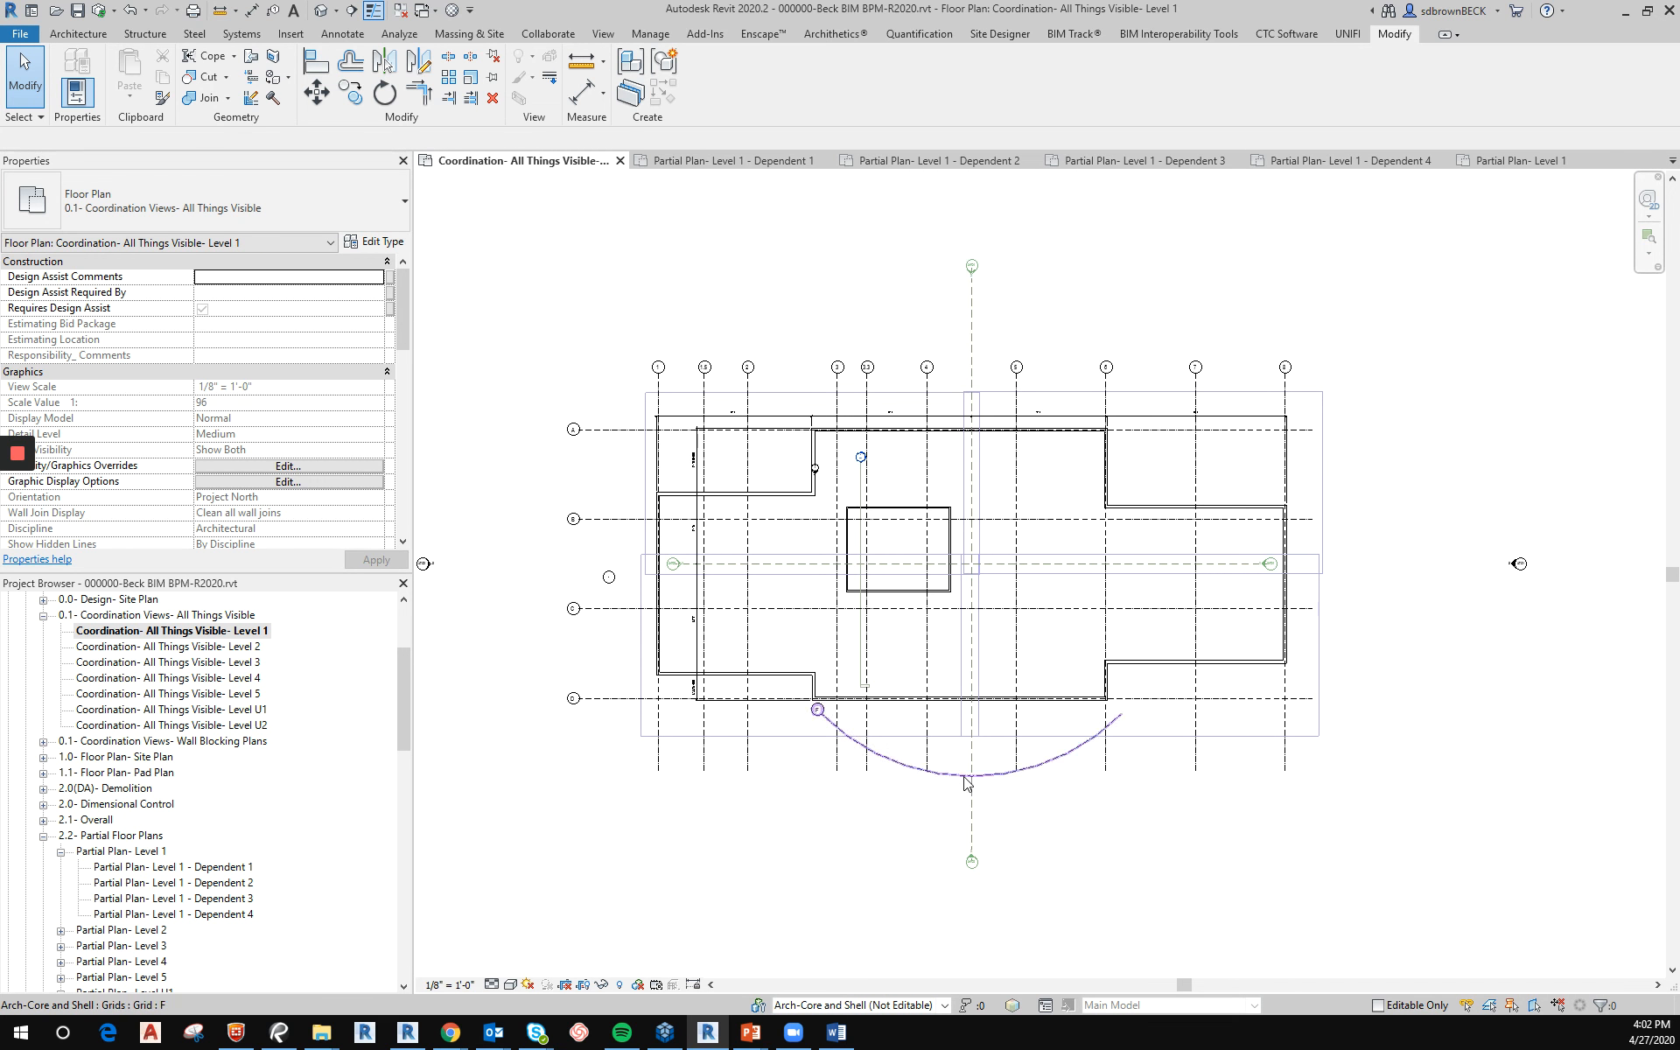
pyautogui.click(1015, 772)
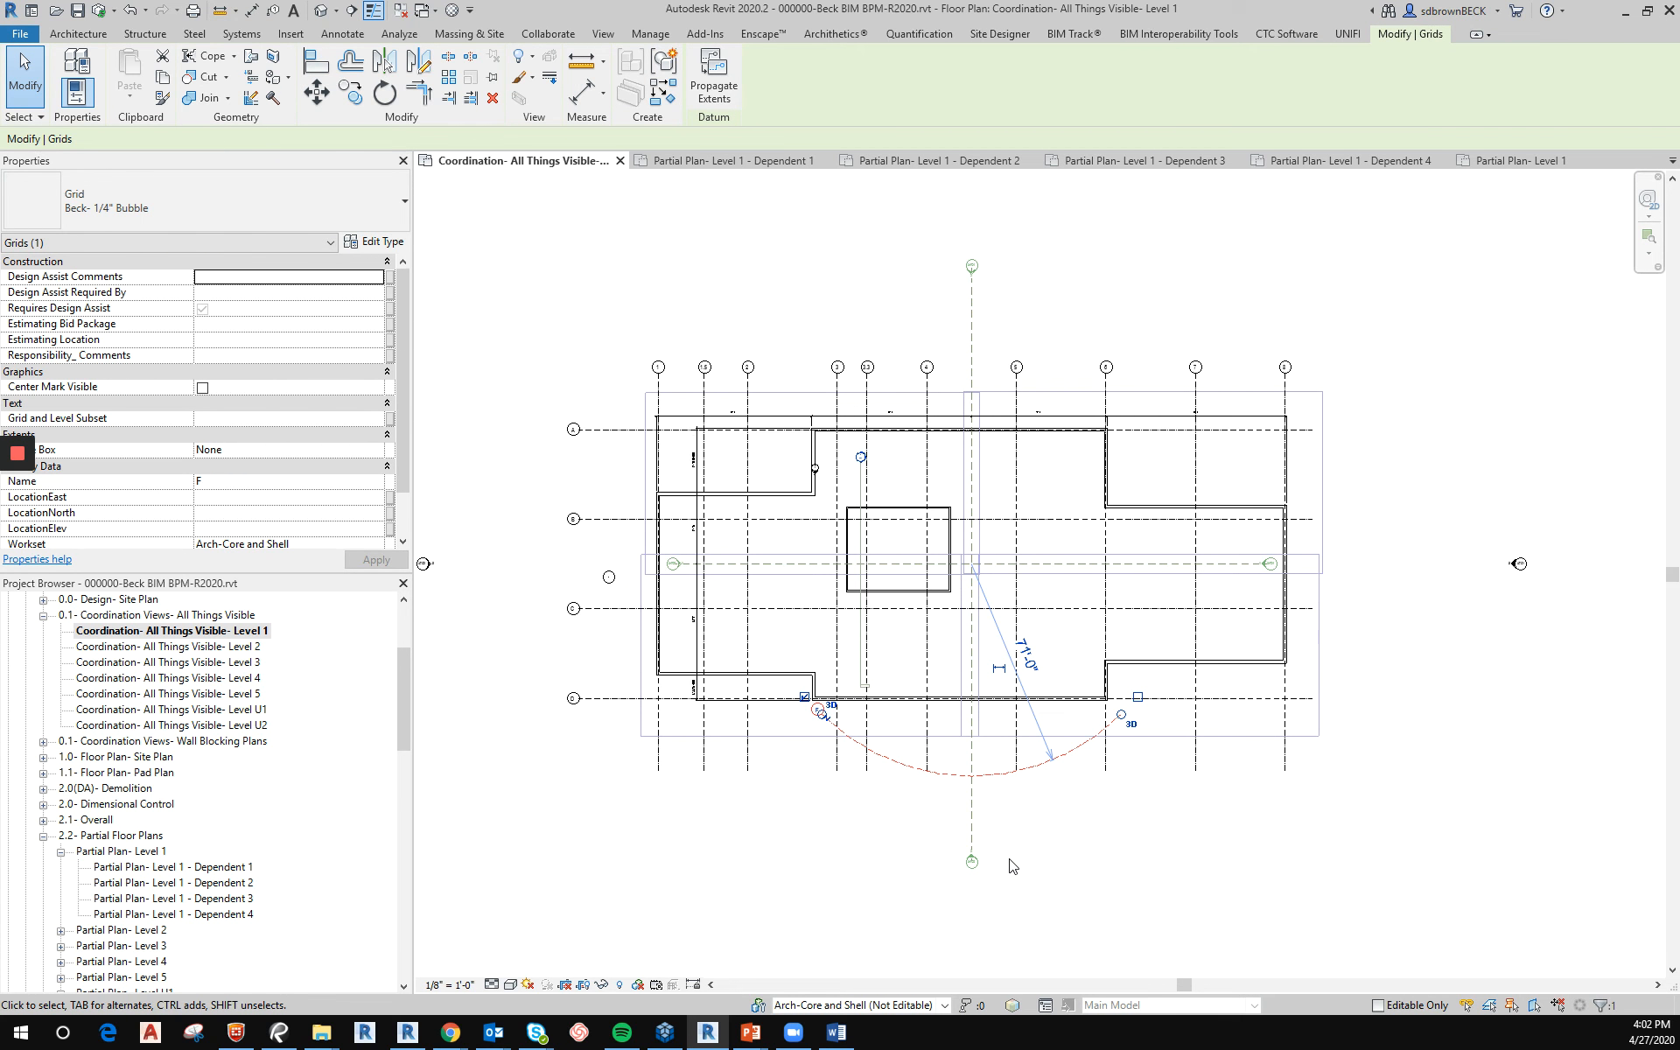
pyautogui.click(1011, 864)
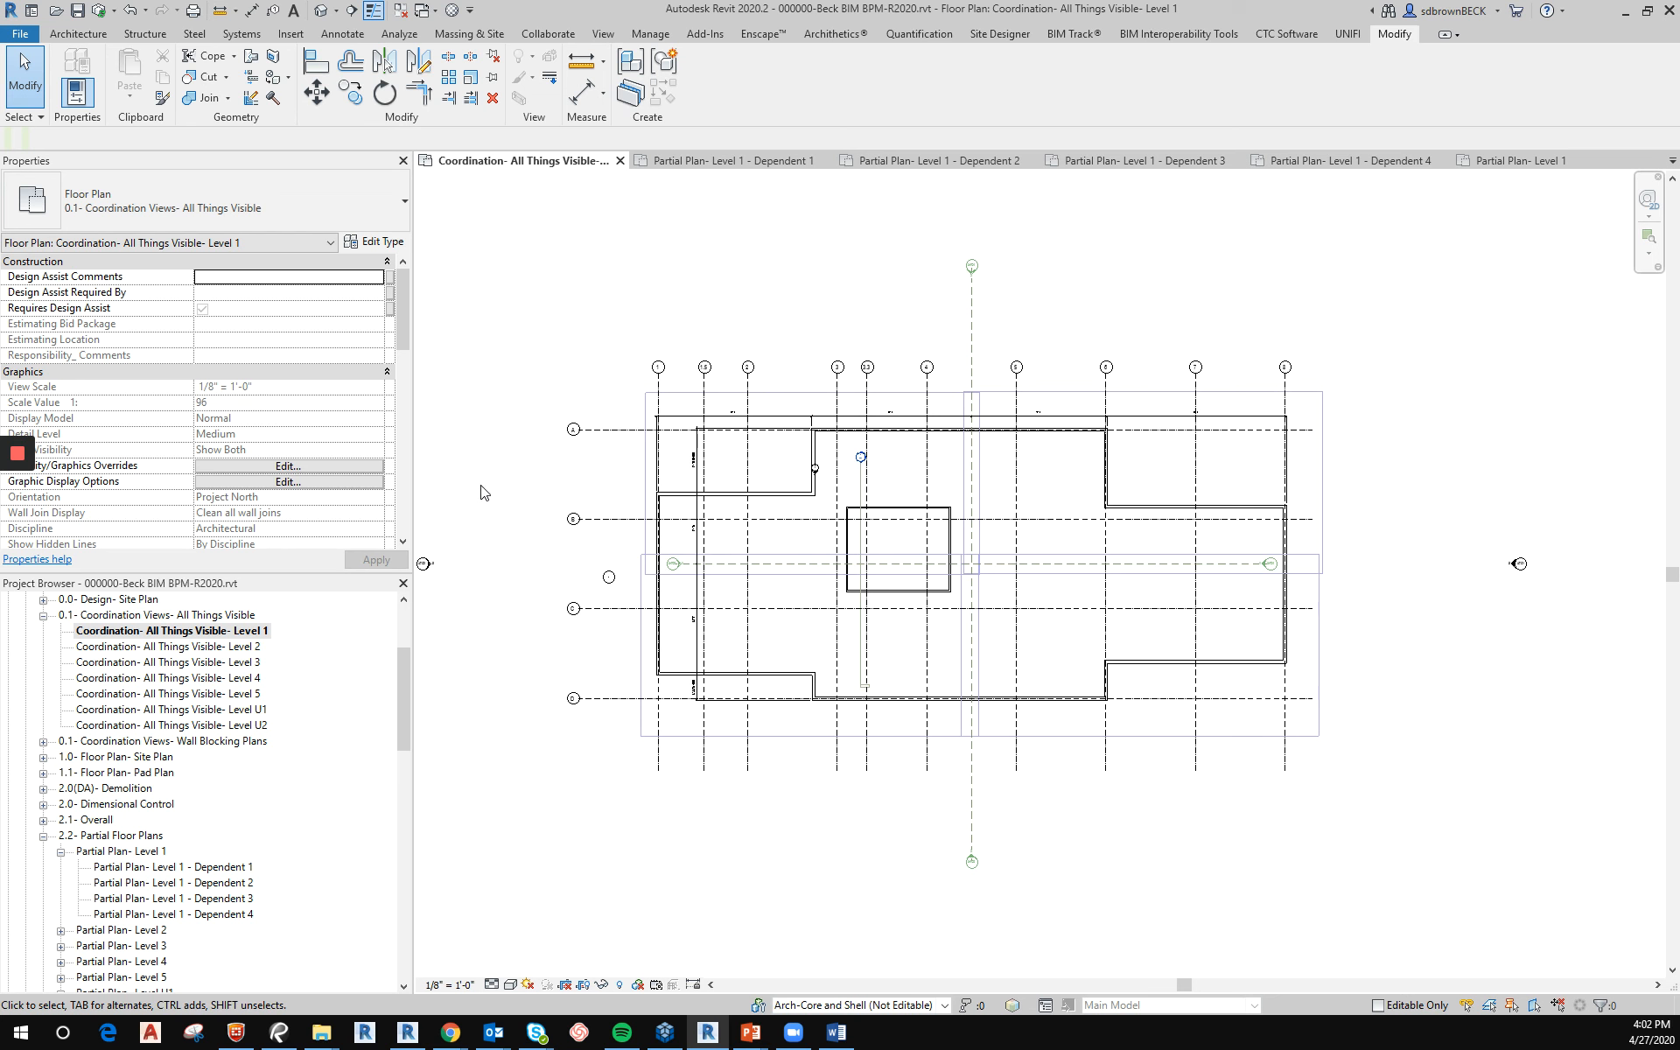
pyautogui.moveTo(10, 461)
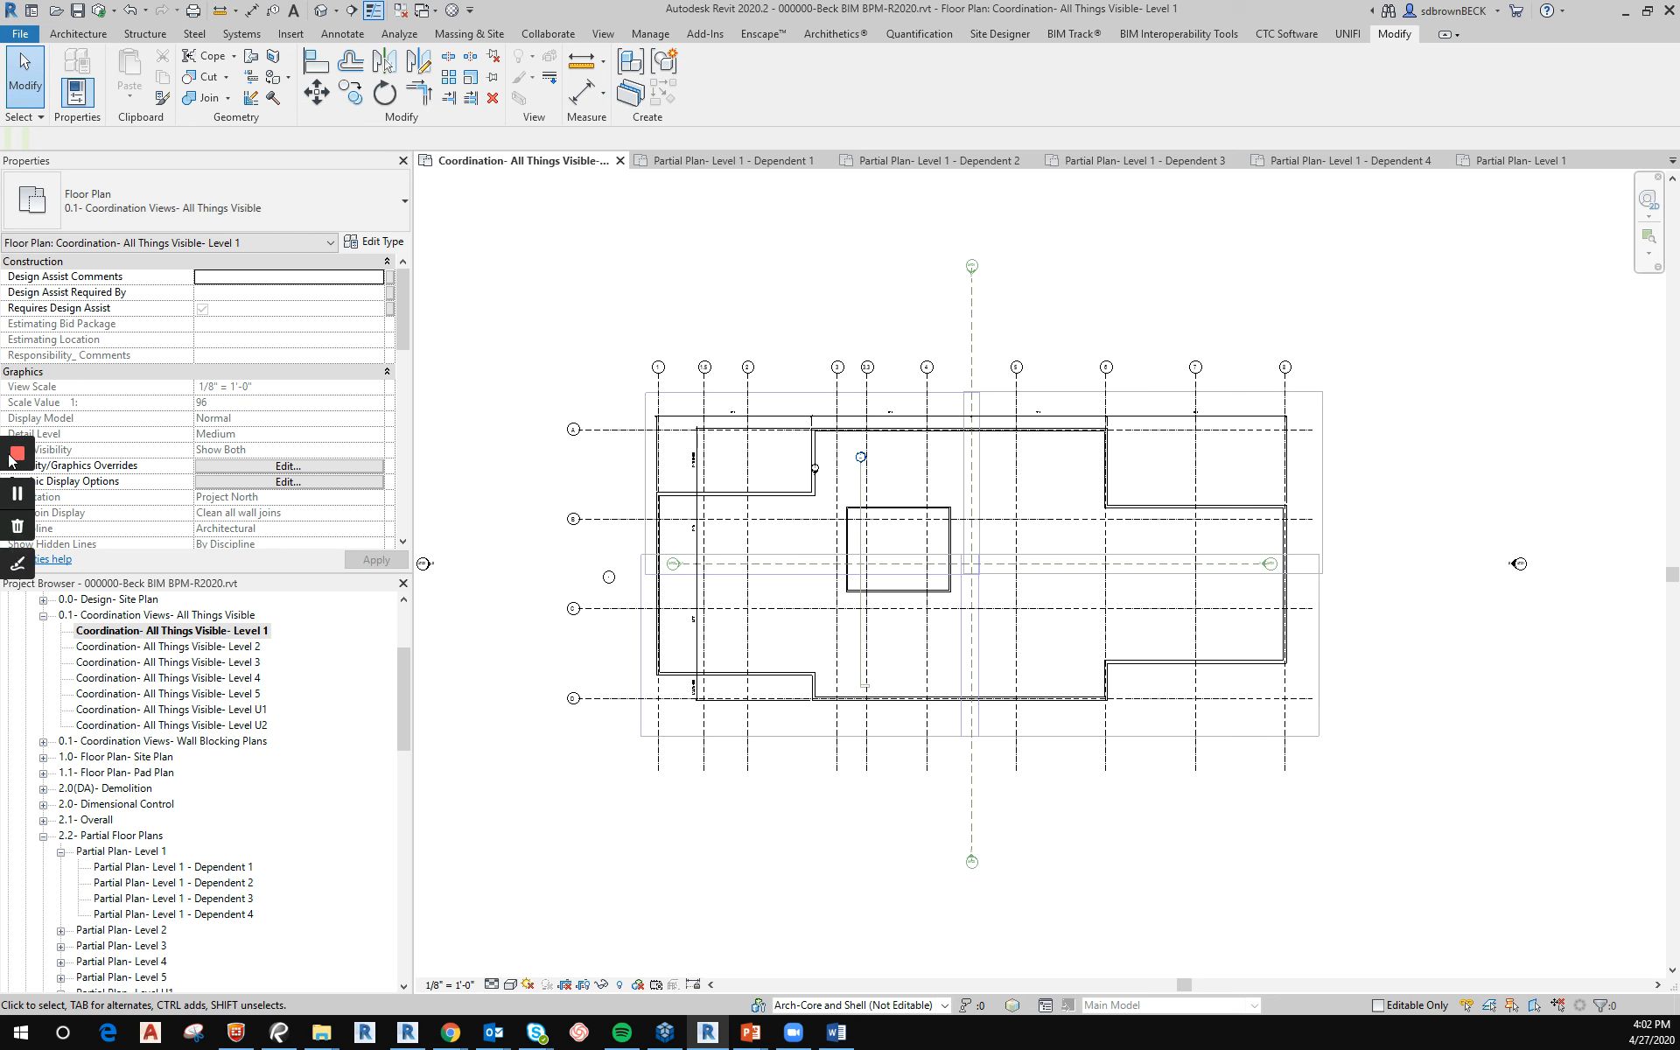